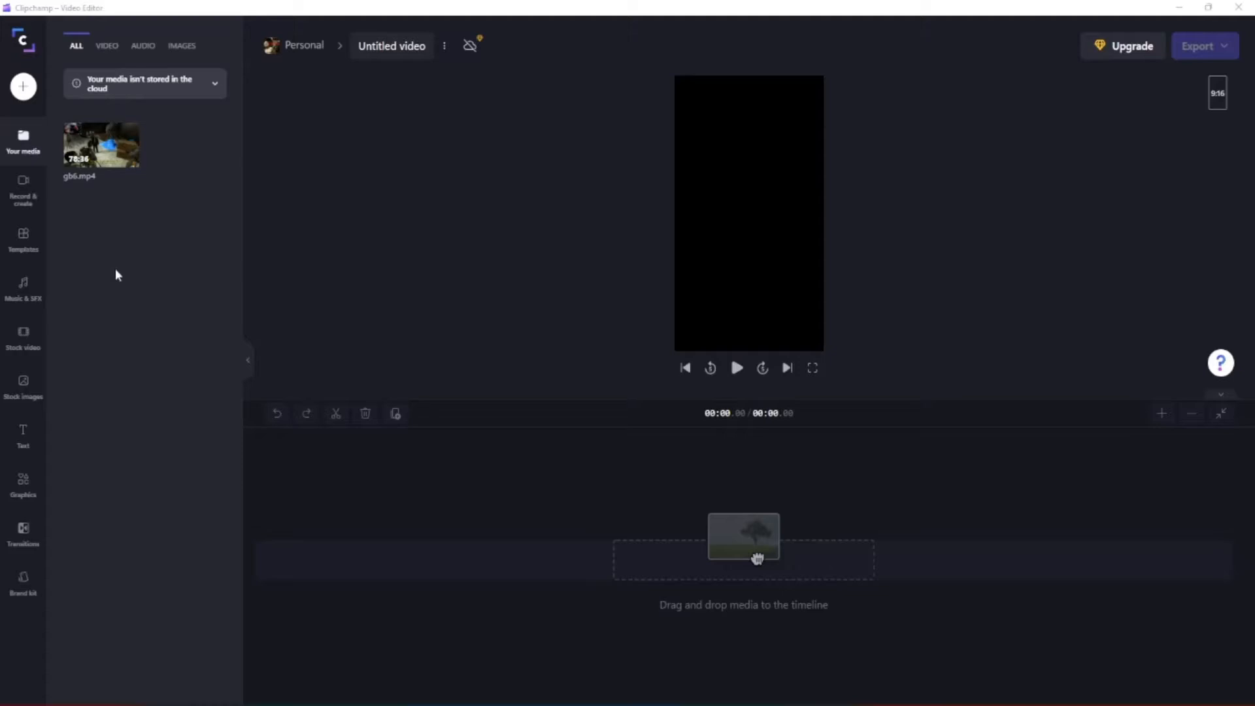
# Set the video's aspect ratio to 9:16 portrait.
pyautogui.click(1219, 97)
pyautogui.click(1220, 98)
pyautogui.click(1225, 102)
pyautogui.click(1220, 128)
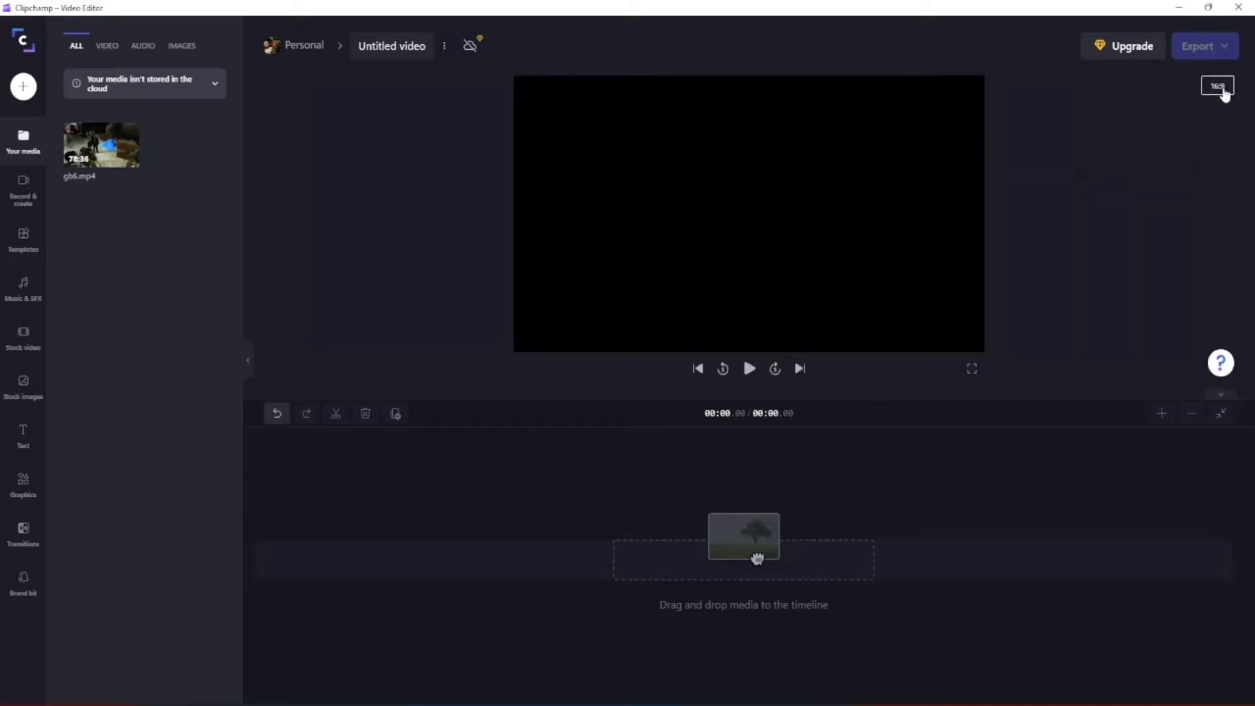
pyautogui.click(1219, 90)
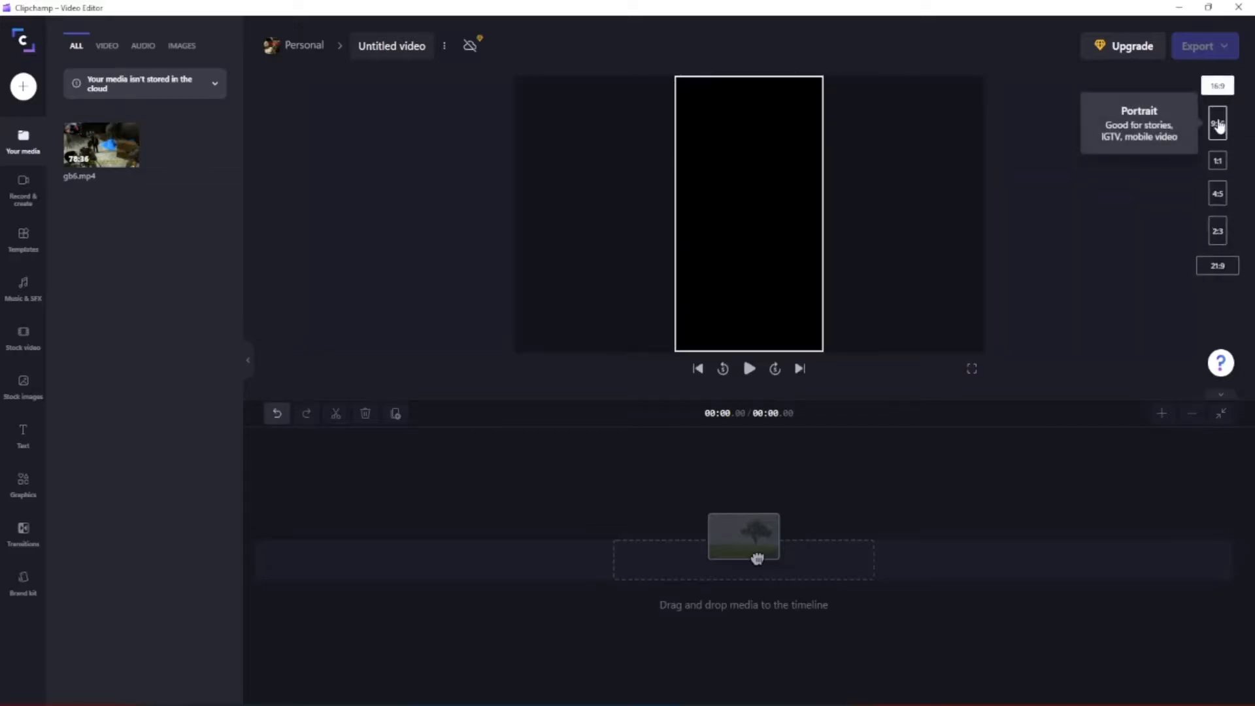
pyautogui.click(1219, 125)
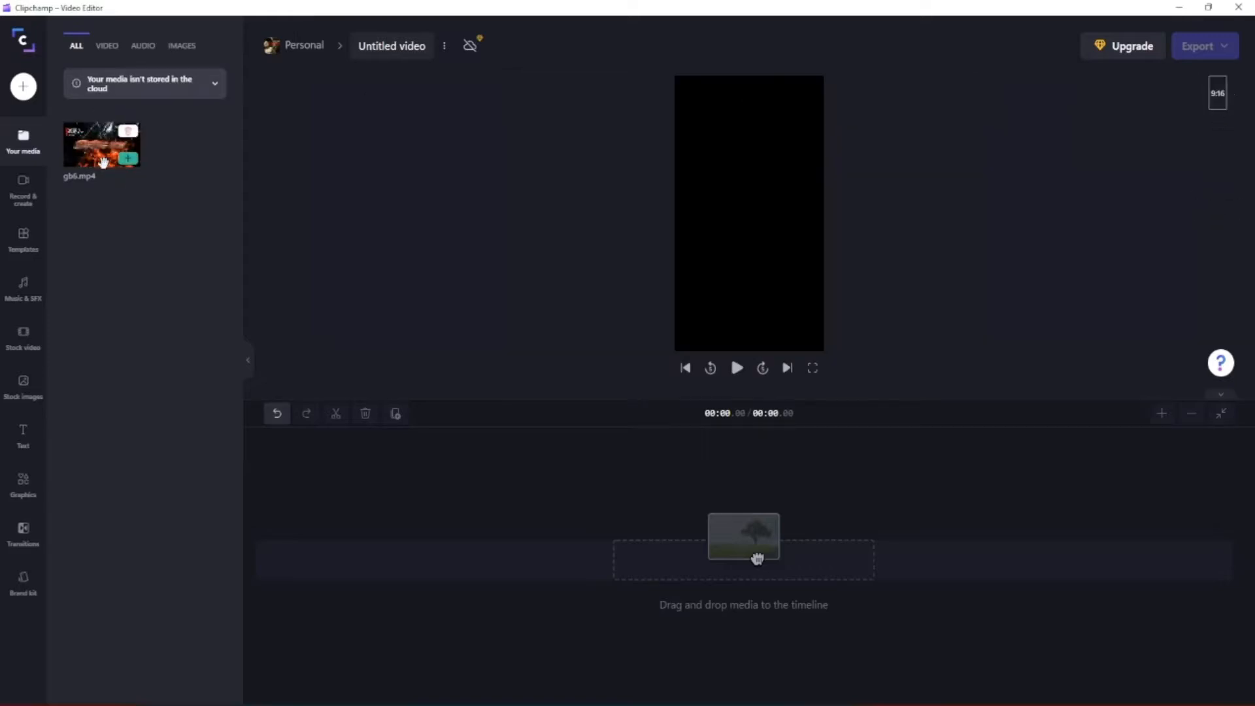
# Add gb6.mp4 to the timeline and split it at about 57:06.
pyautogui.click(123, 162)
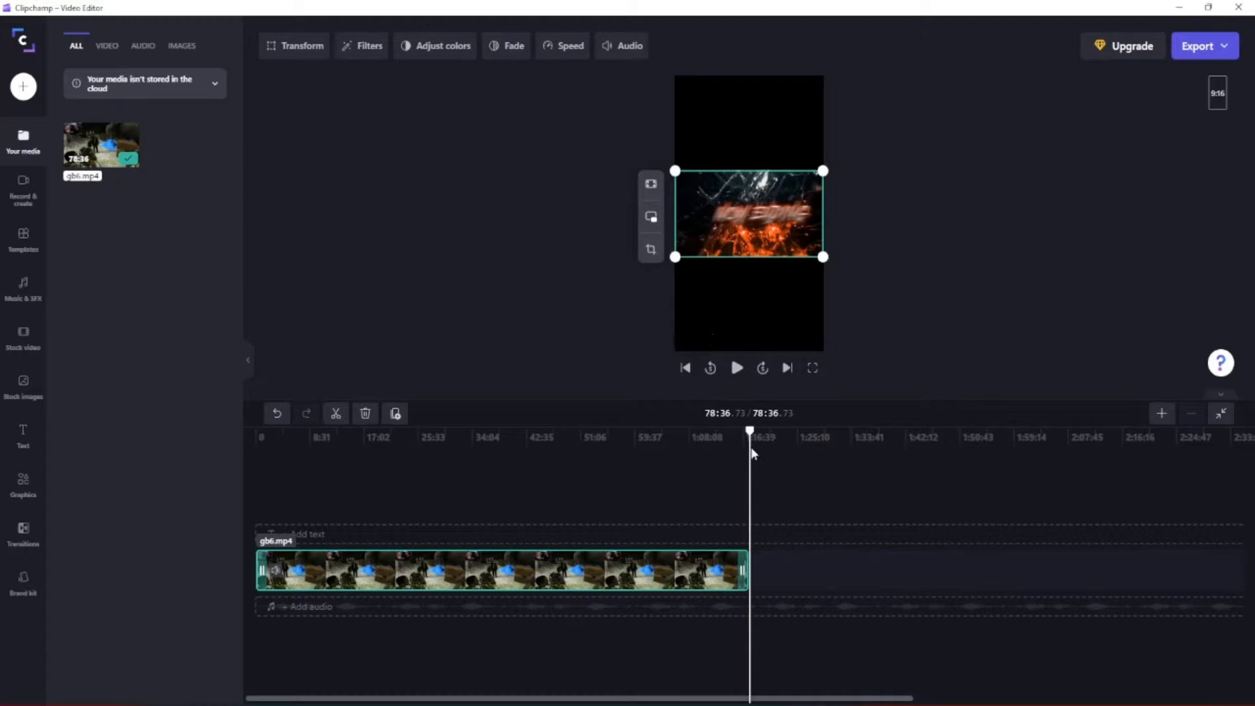
pyautogui.moveTo(748, 432); pyautogui.dragTo(614, 435)
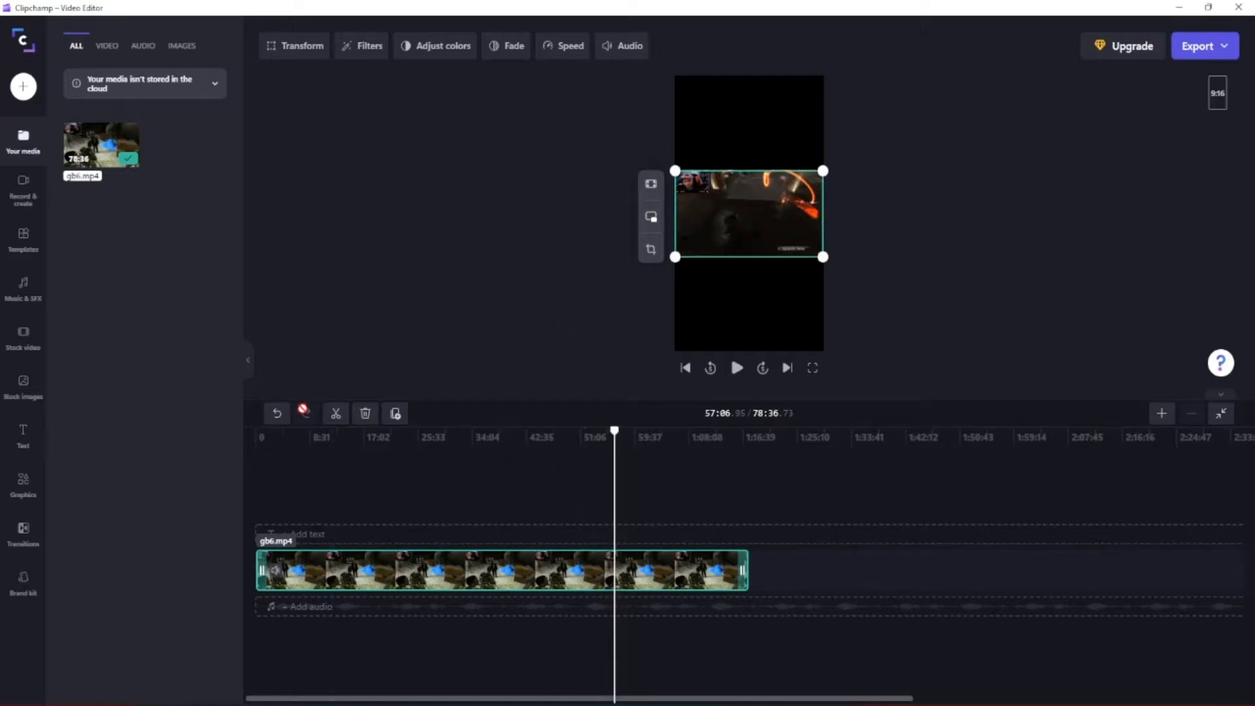
pyautogui.click(336, 413)
# Delete the part of the clip before the split and close the gap it leaves on the timeline.
pyautogui.click(552, 573)
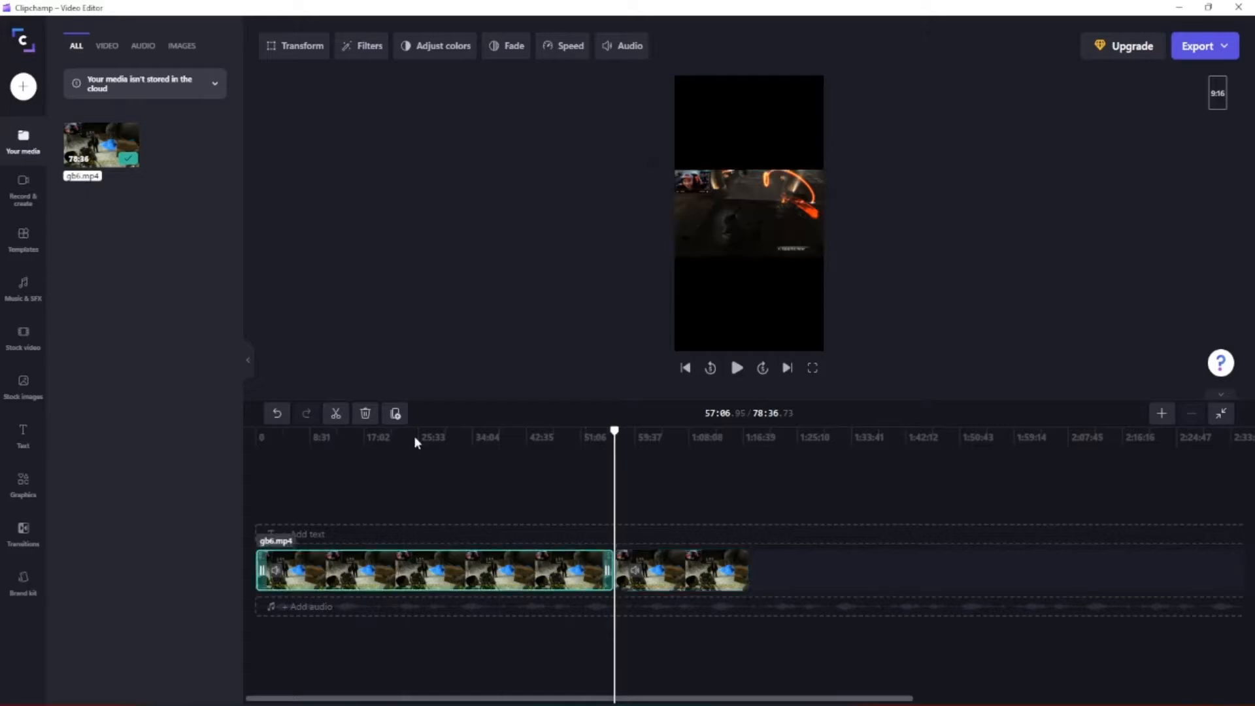
pyautogui.click(365, 414)
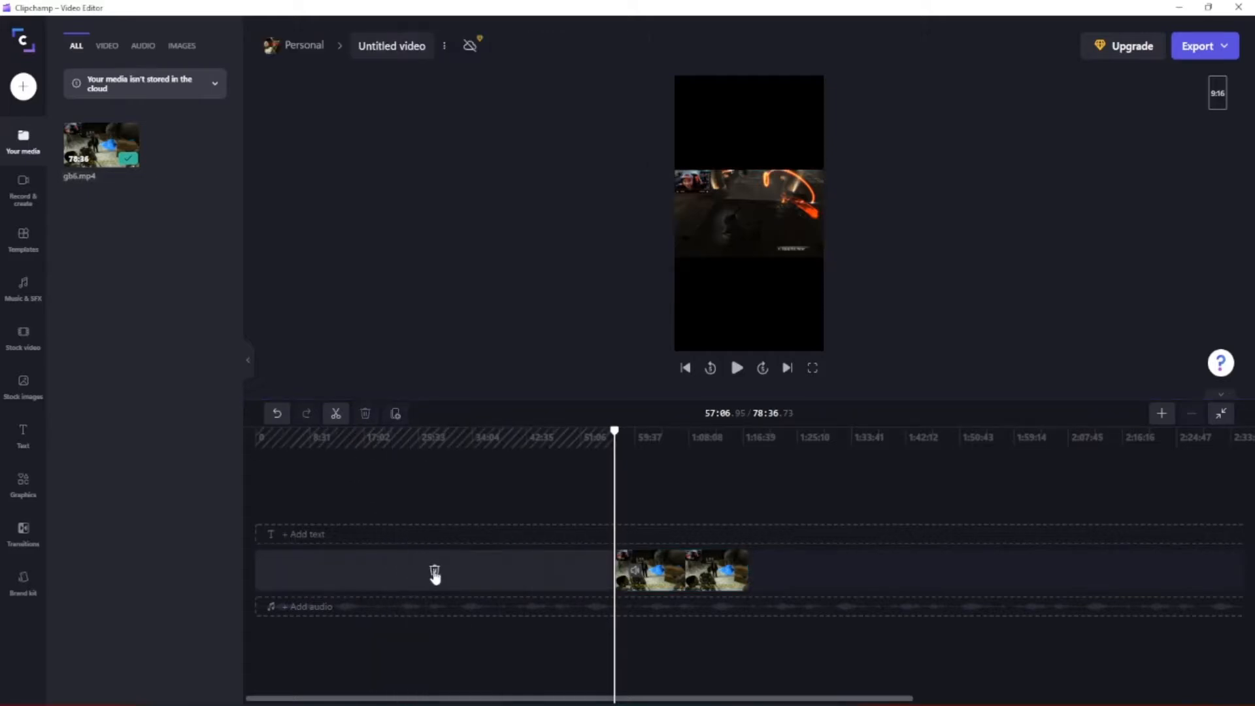
pyautogui.click(435, 573)
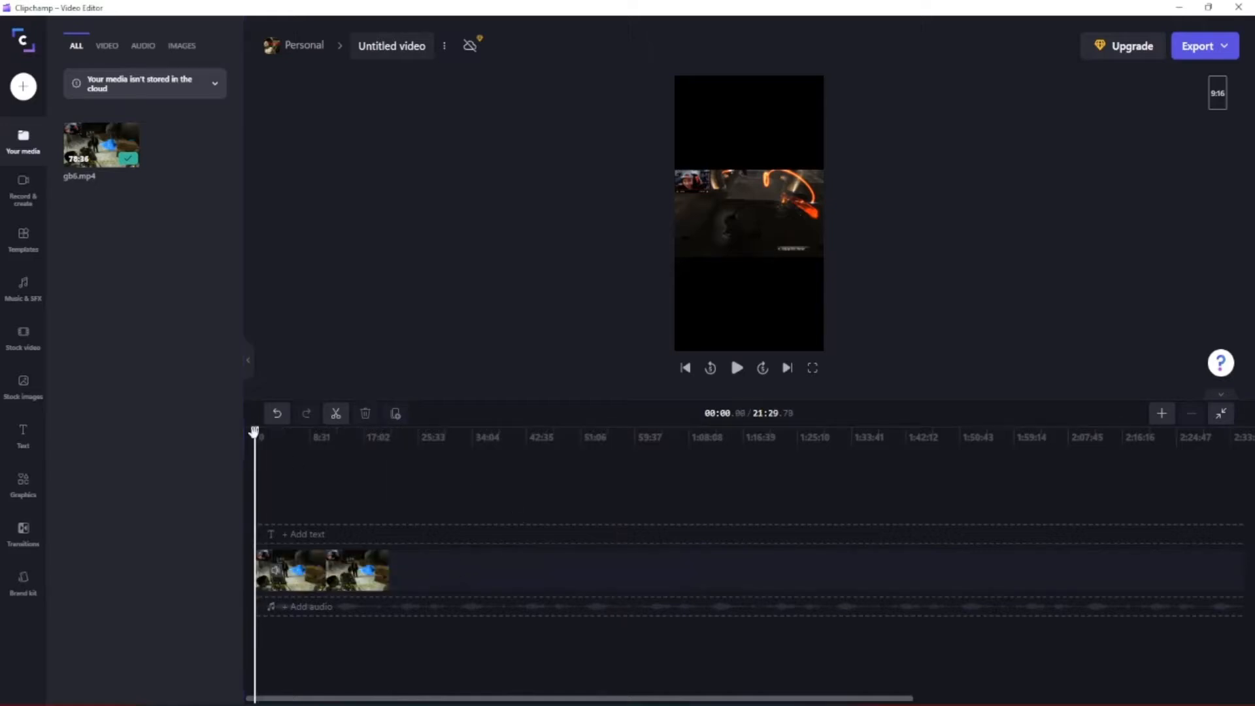
# Play the opening seconds of the trimmed clip to check where it starts.
pyautogui.moveTo(256, 433); pyautogui.dragTo(250, 437)
pyautogui.click(736, 368)
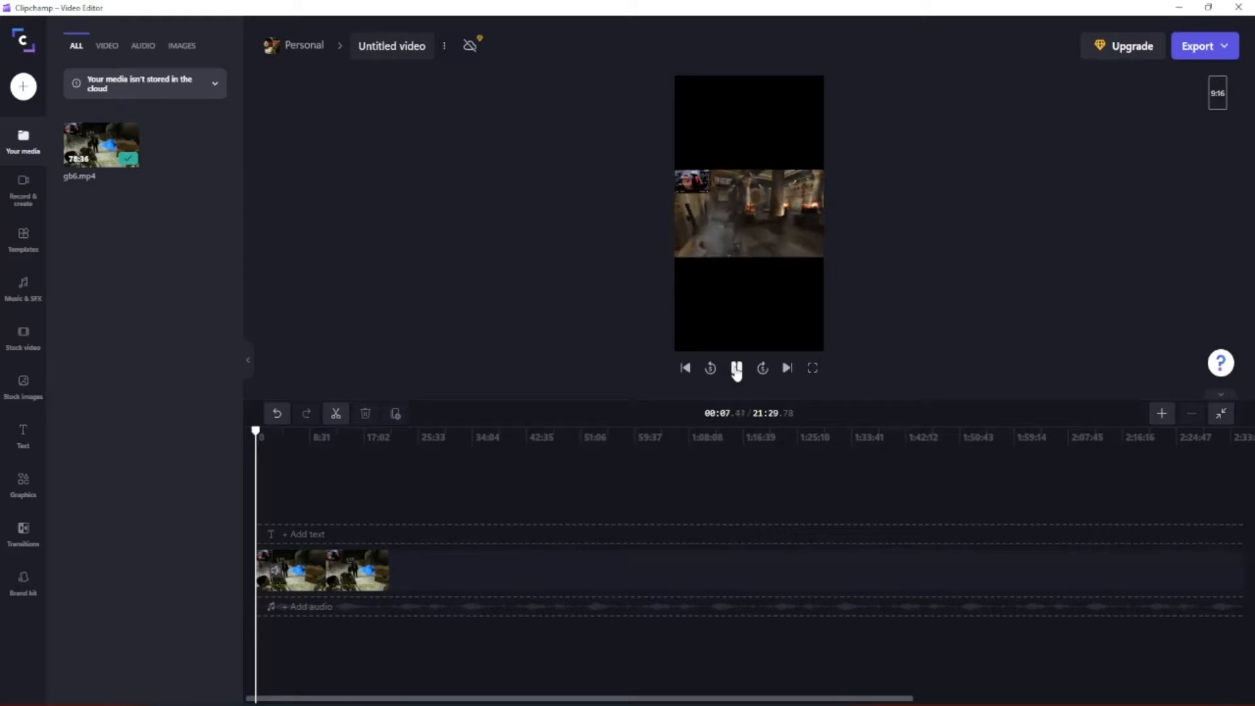
pyautogui.click(737, 369)
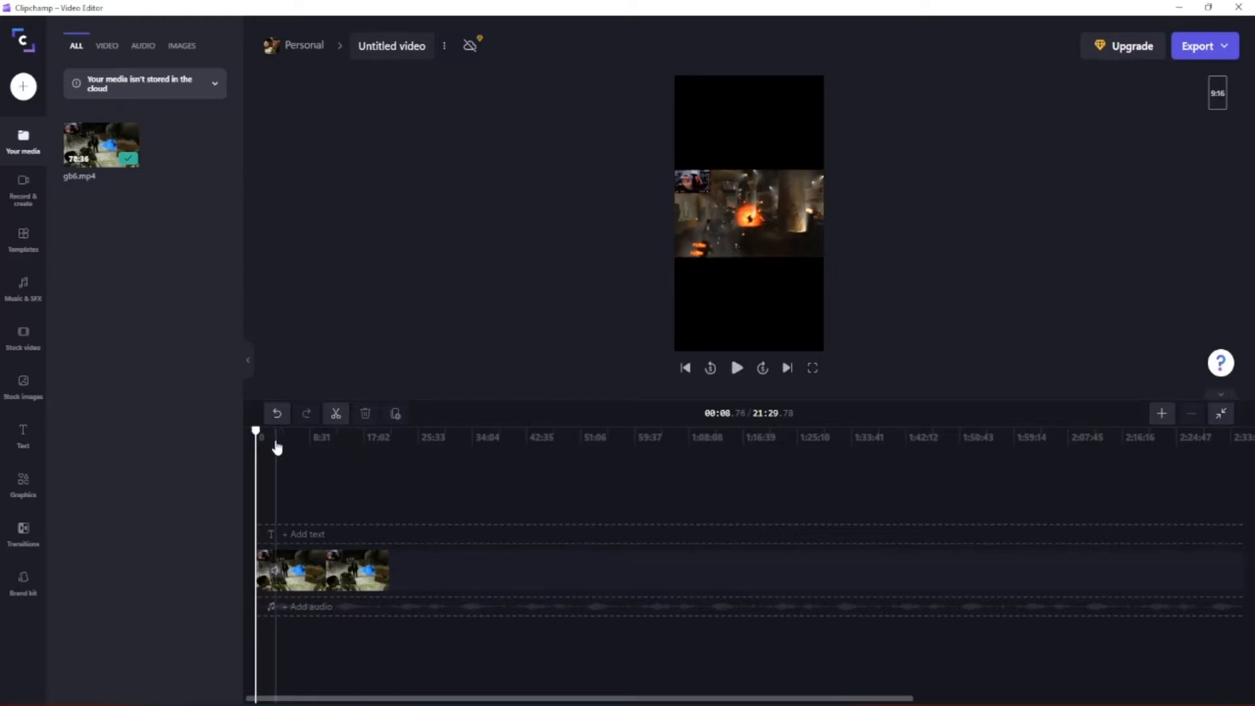
# Split the clip at about 30 seconds and delete everything after the cut.
pyautogui.click(258, 429)
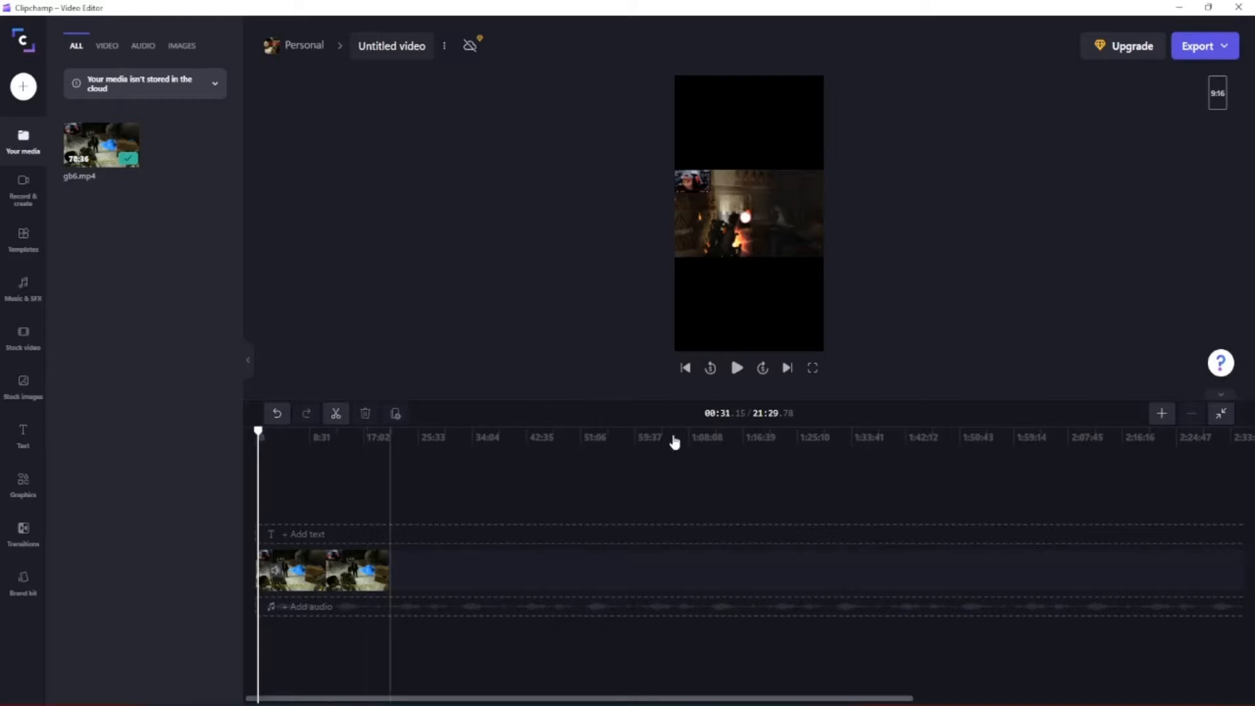
pyautogui.click(1168, 422)
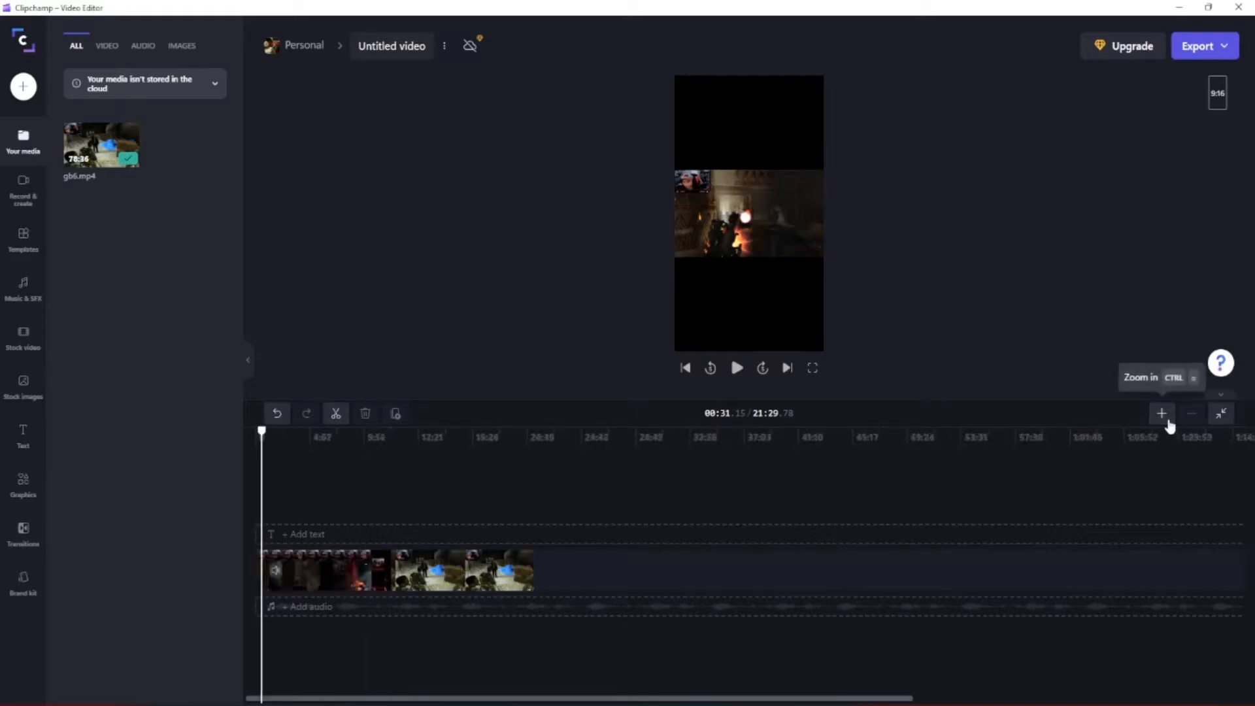
pyautogui.click(1162, 414)
pyautogui.click(1162, 413)
pyautogui.click(1162, 413)
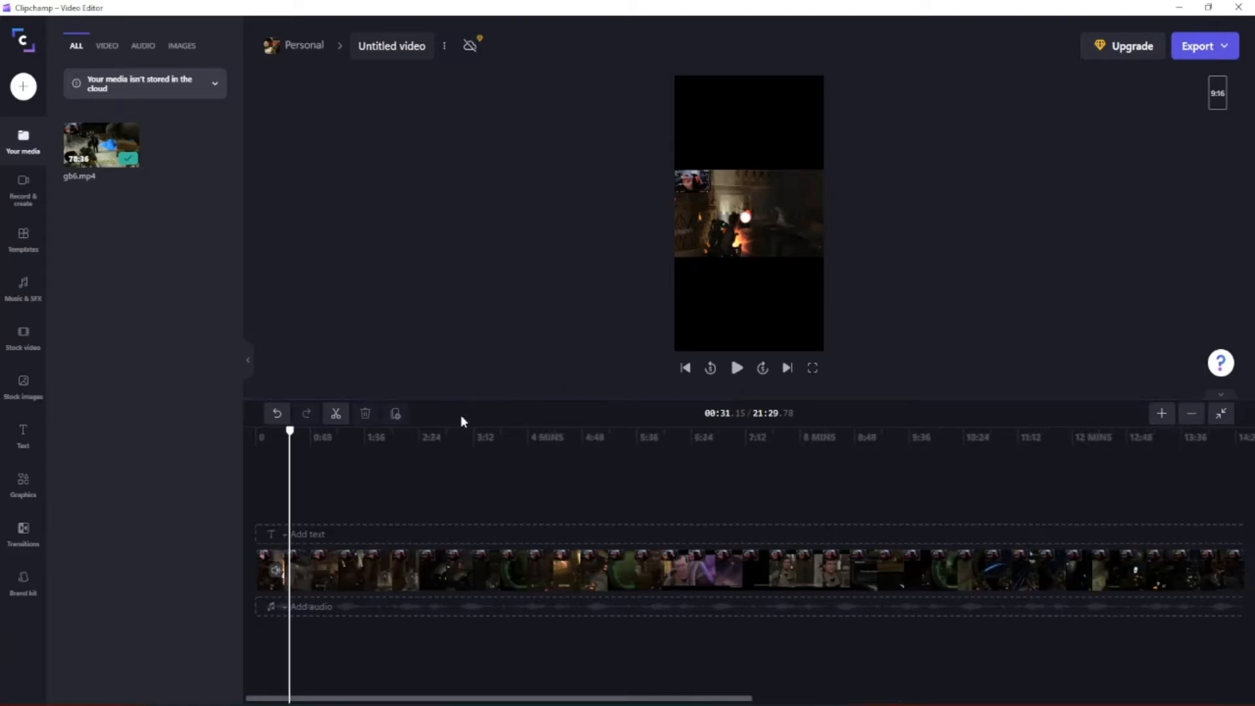
pyautogui.click(289, 430)
pyautogui.moveTo(289, 430); pyautogui.dragTo(289, 431)
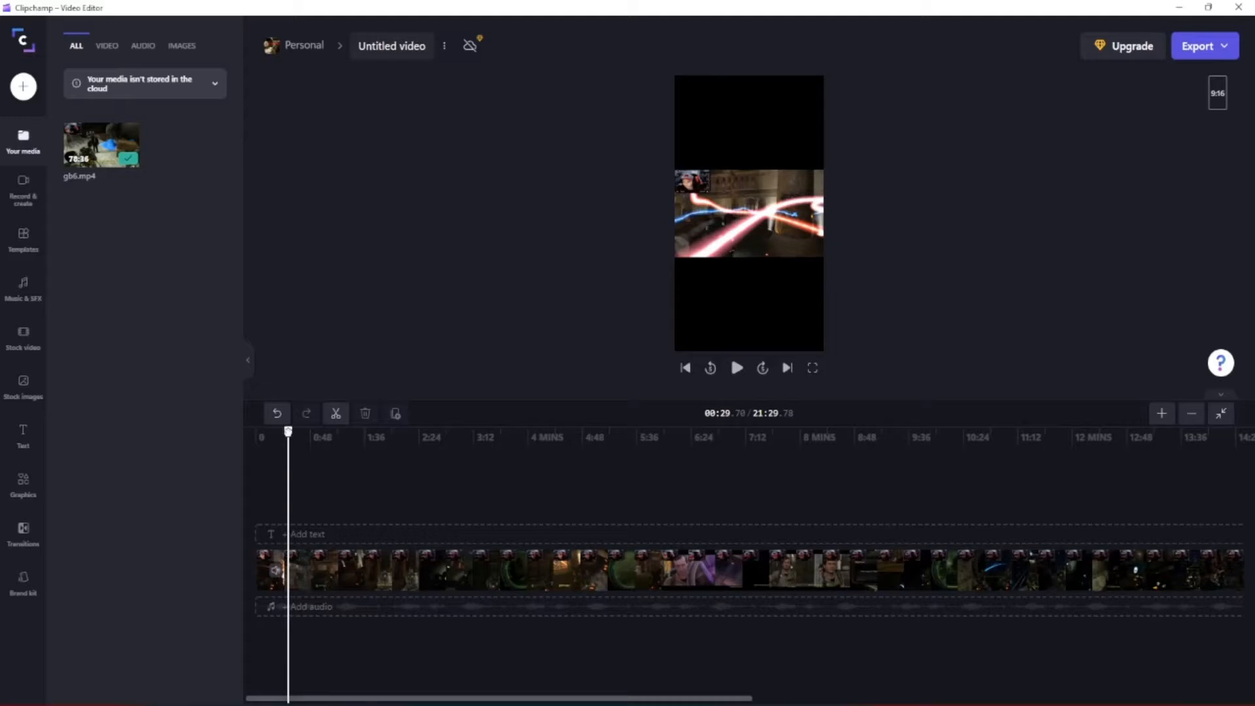
pyautogui.click(289, 431)
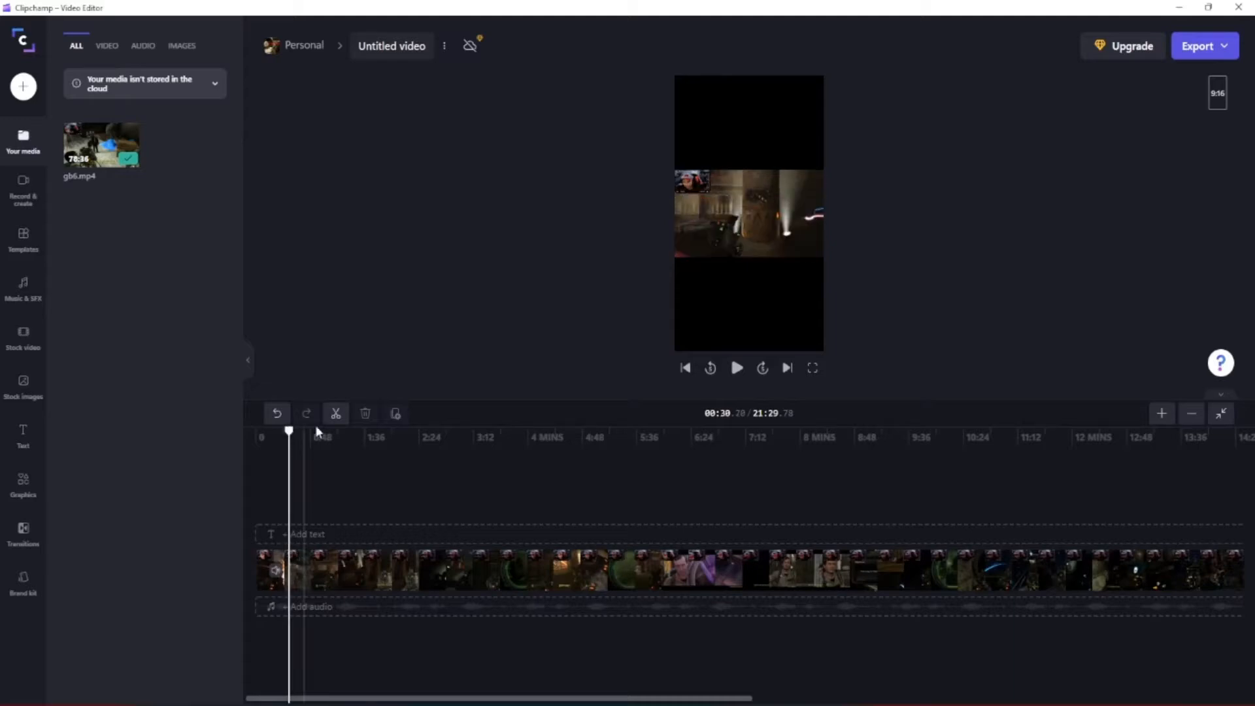
pyautogui.click(335, 413)
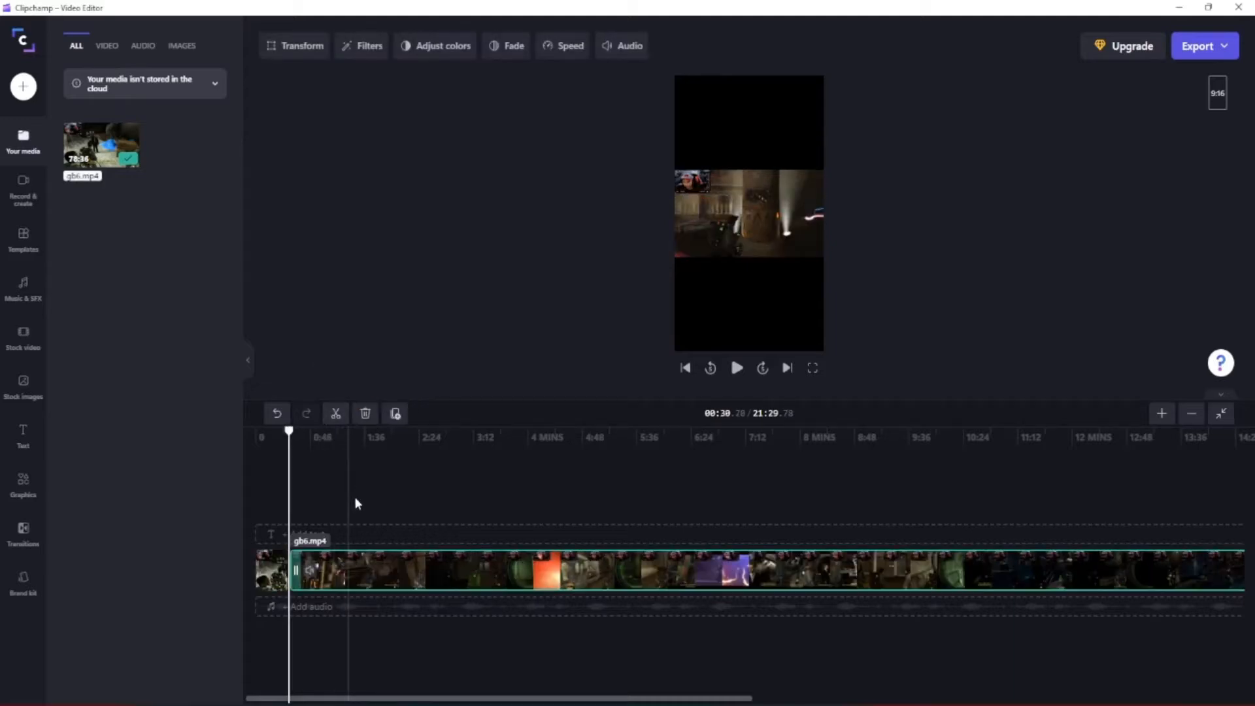
pyautogui.click(365, 413)
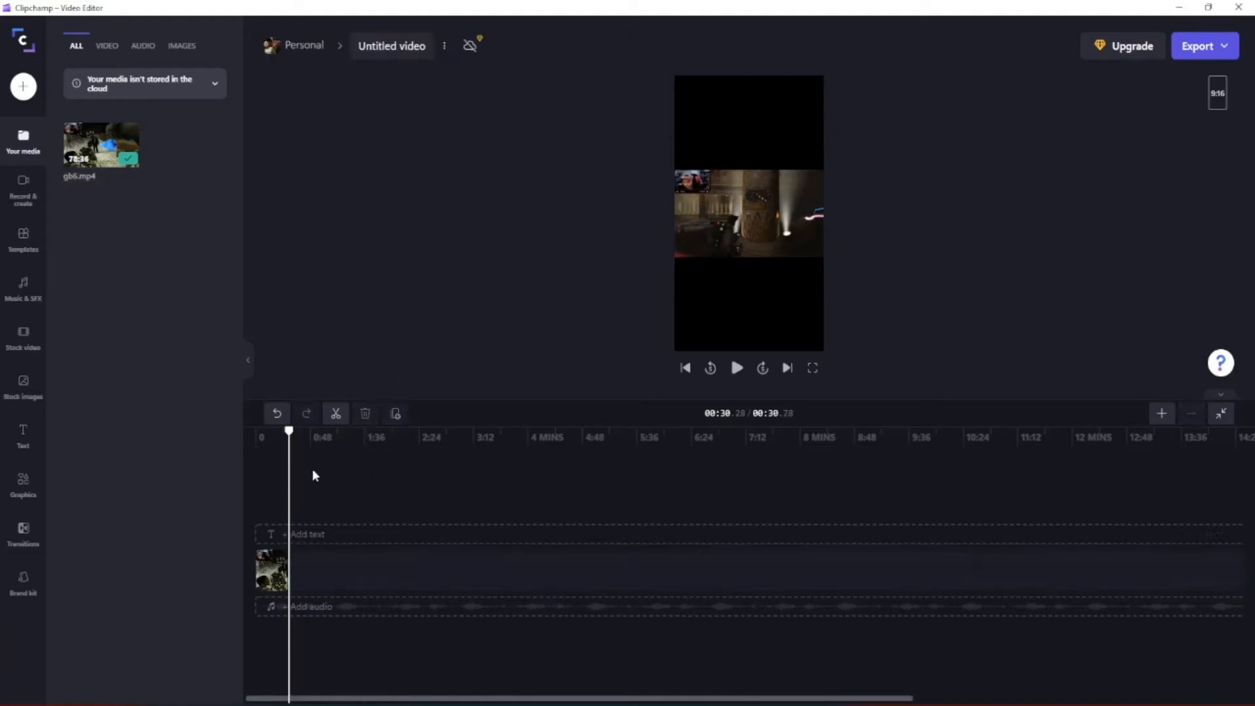
# Duplicate the trimmed clip twice and stack the three copies on separate tracks, all aligned at the start of the timeline.
pyautogui.moveTo(294, 445); pyautogui.dragTo(255, 440)
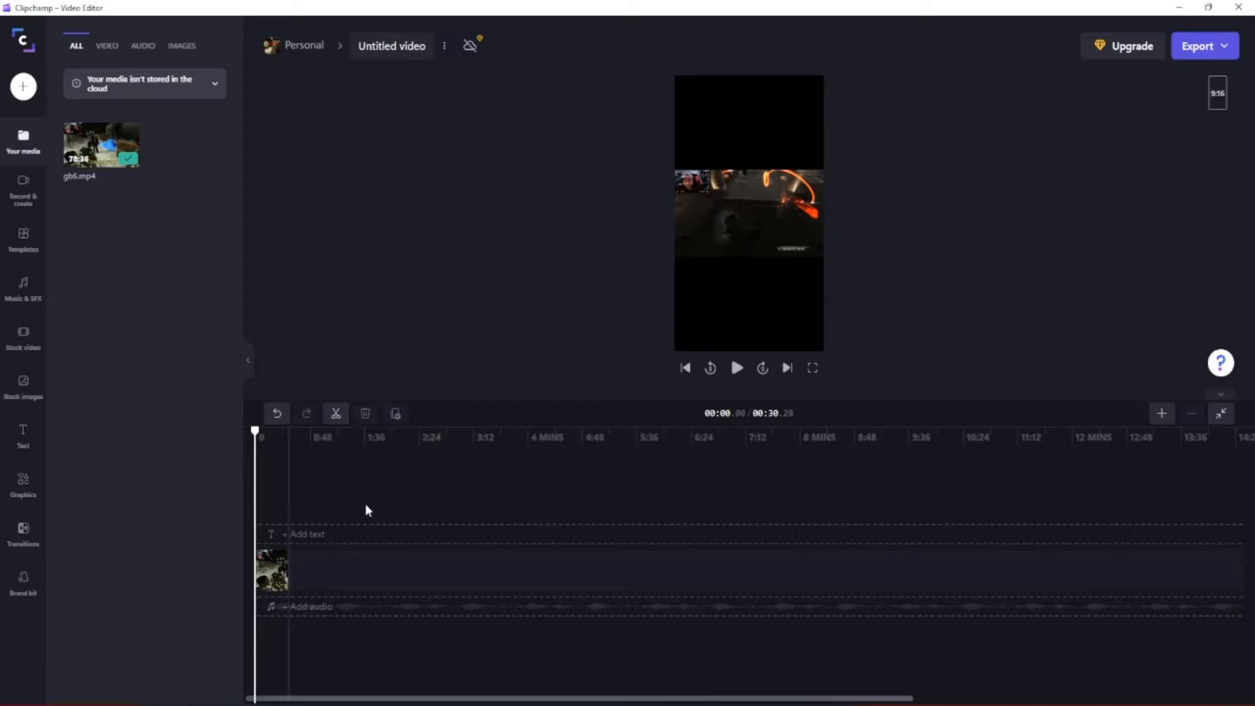
pyautogui.click(272, 571)
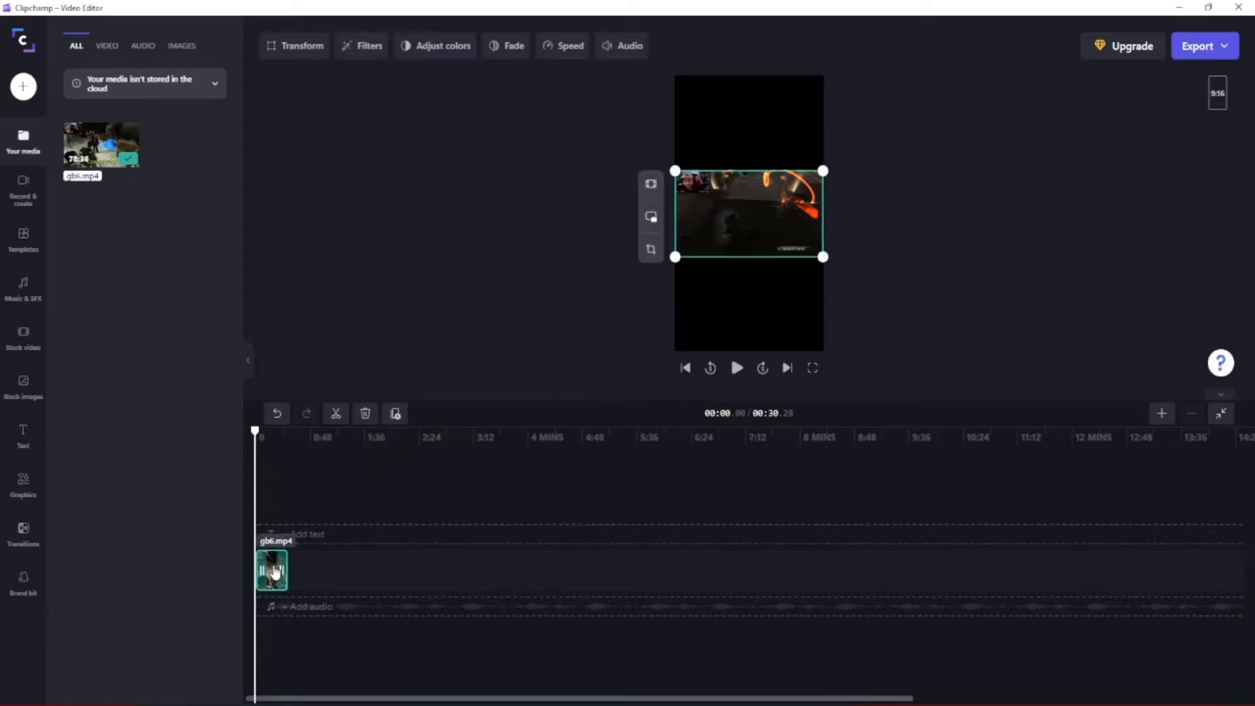
pyautogui.click(395, 414)
pyautogui.click(395, 414)
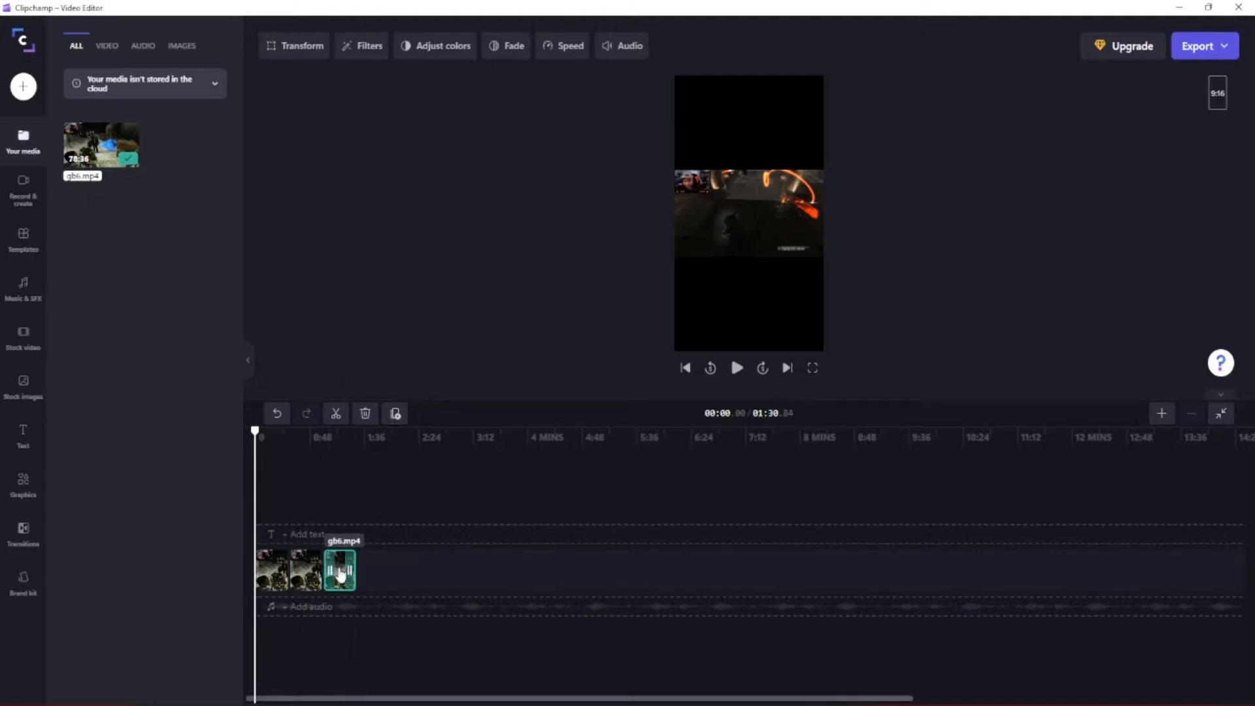
pyautogui.moveTo(340, 574); pyautogui.dragTo(273, 625)
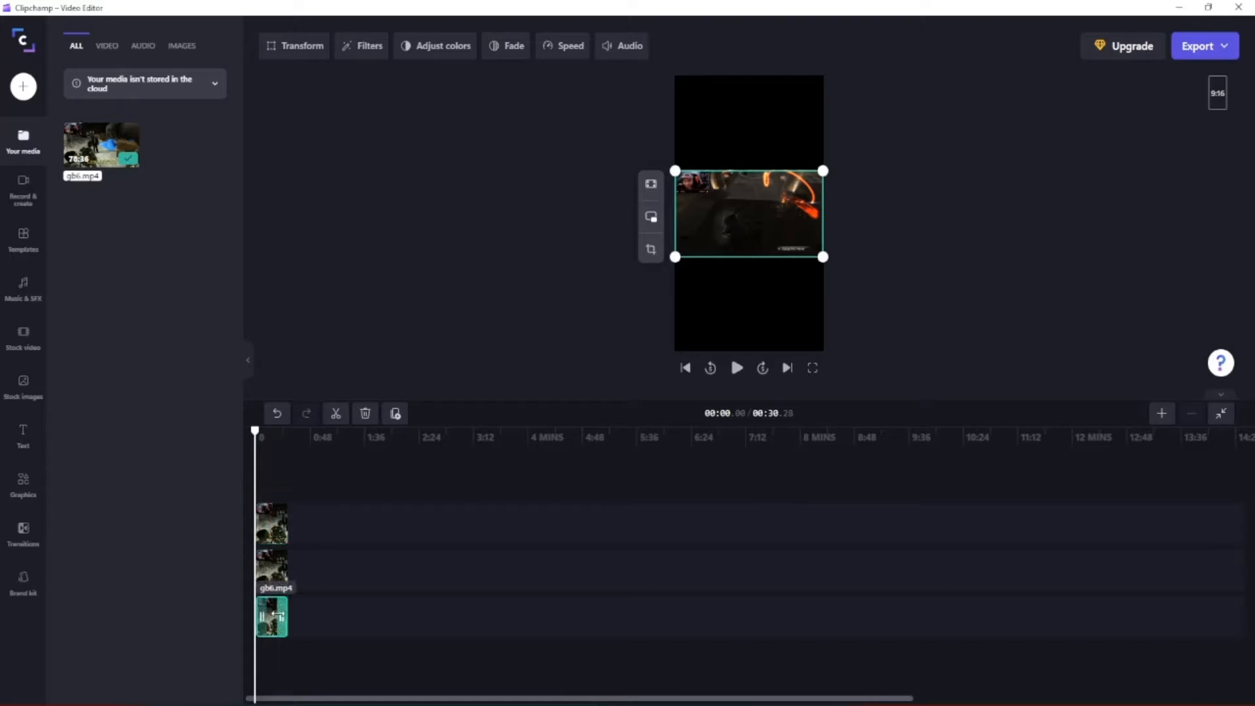
# Make the bottom-track clip fill the portrait frame and apply the Blur filter to it.
pyautogui.moveTo(823, 257); pyautogui.dragTo(821, 294)
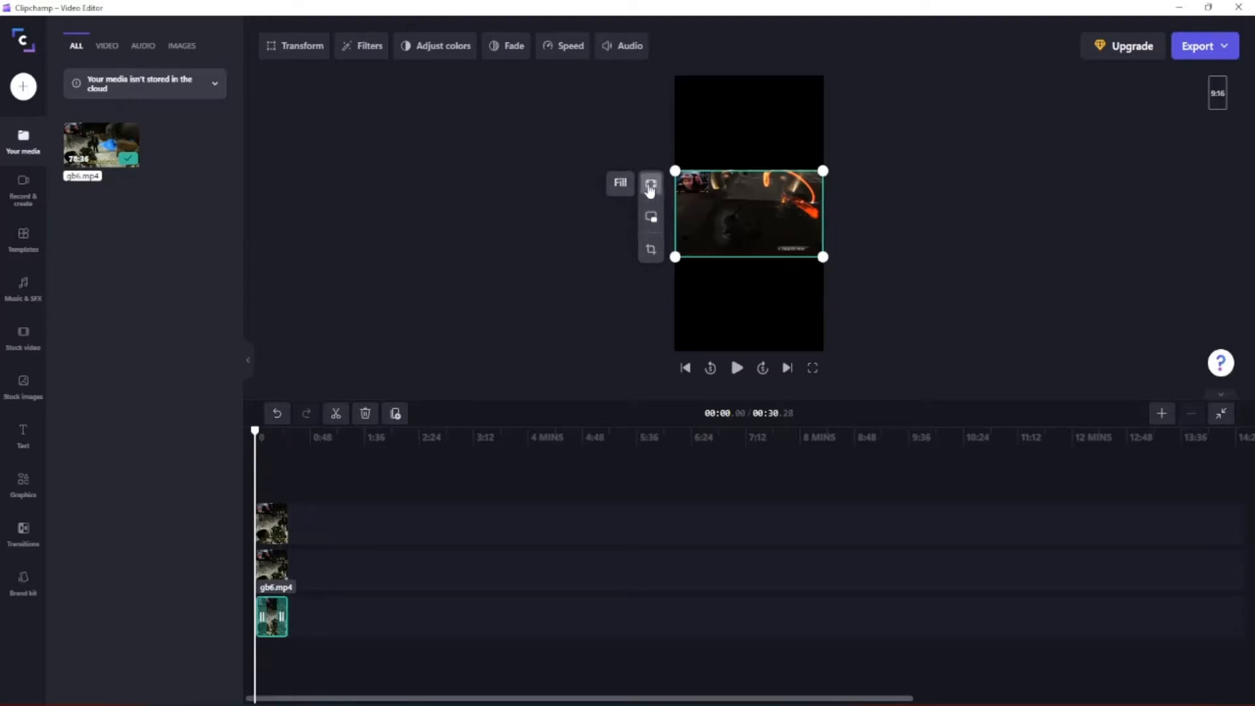
pyautogui.click(650, 186)
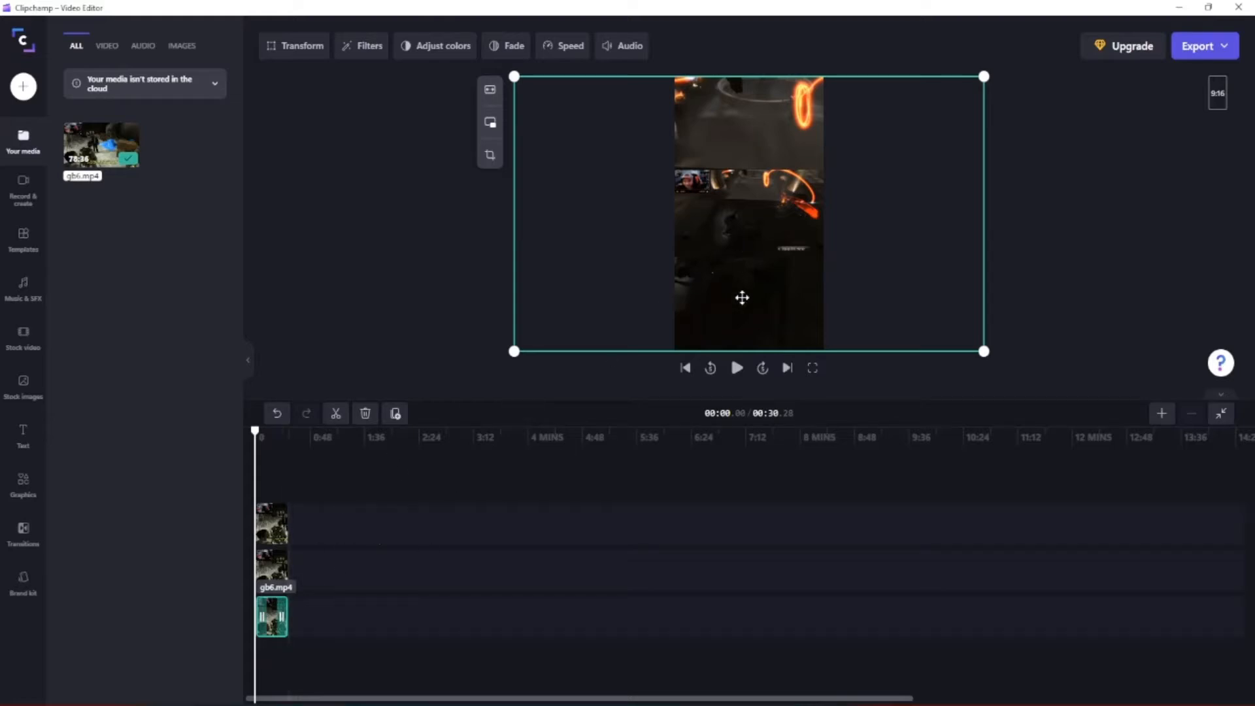
pyautogui.click(371, 49)
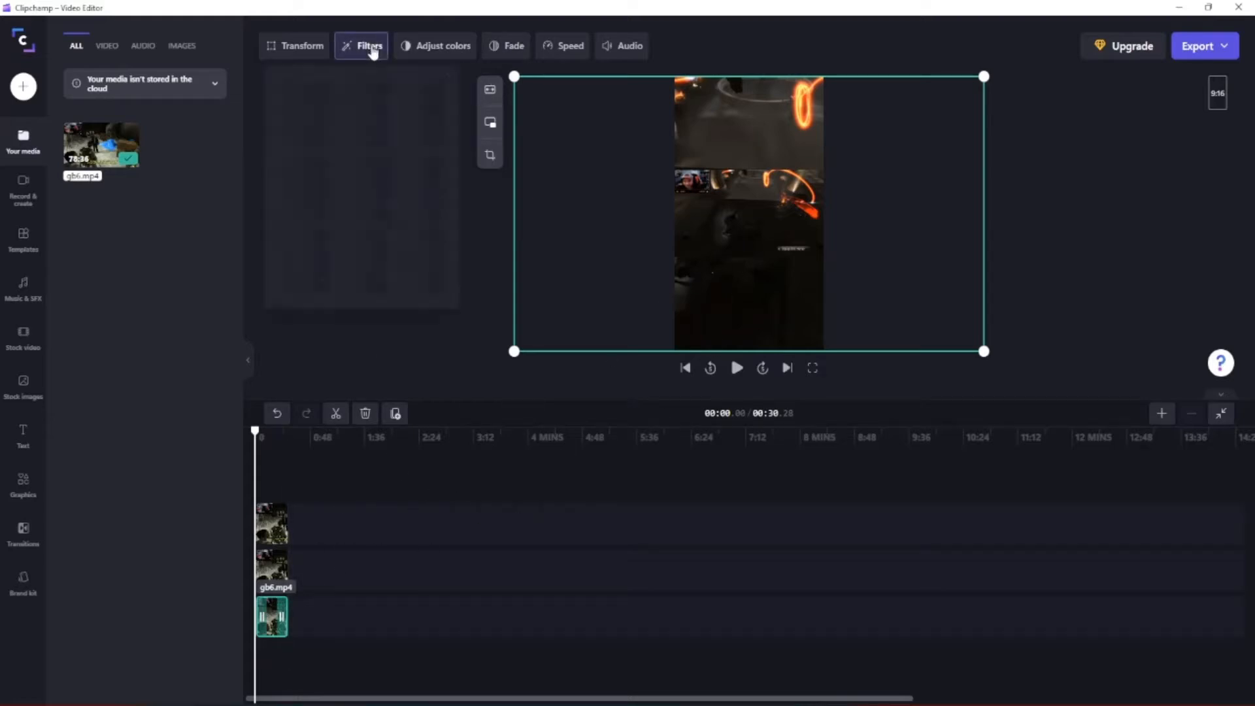
pyautogui.scroll(-6, 353, 216)
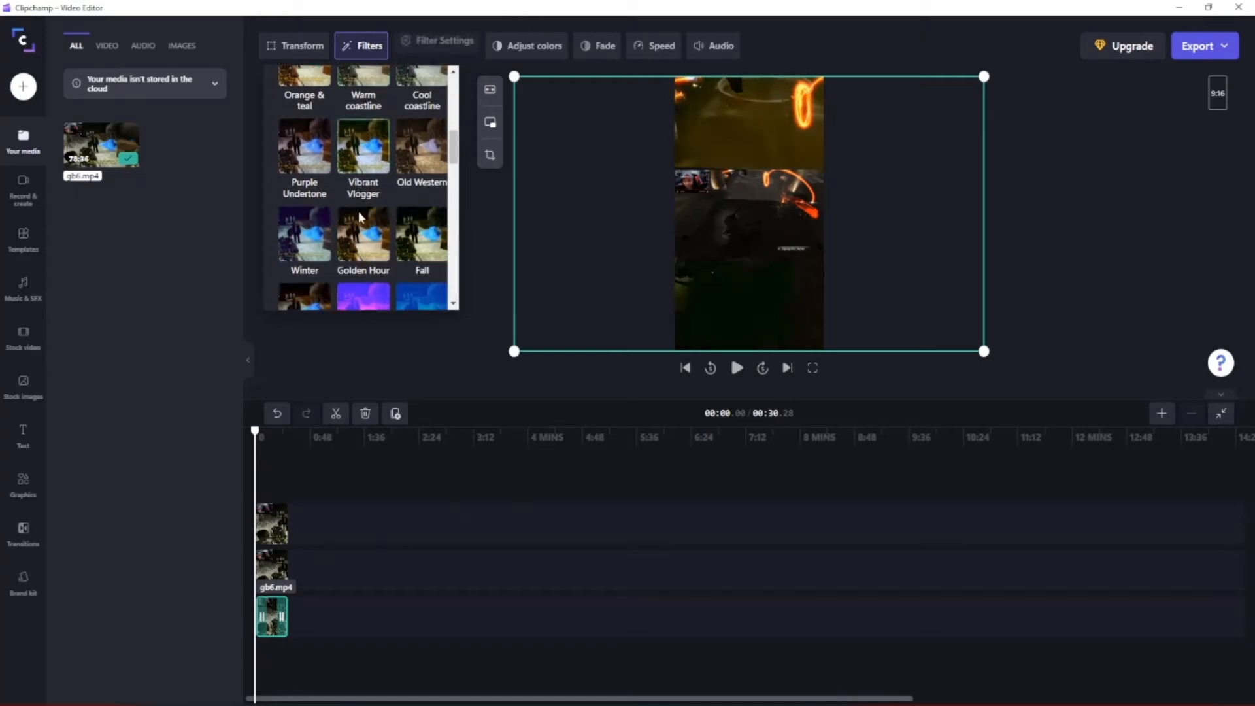
pyautogui.scroll(-8, 359, 218)
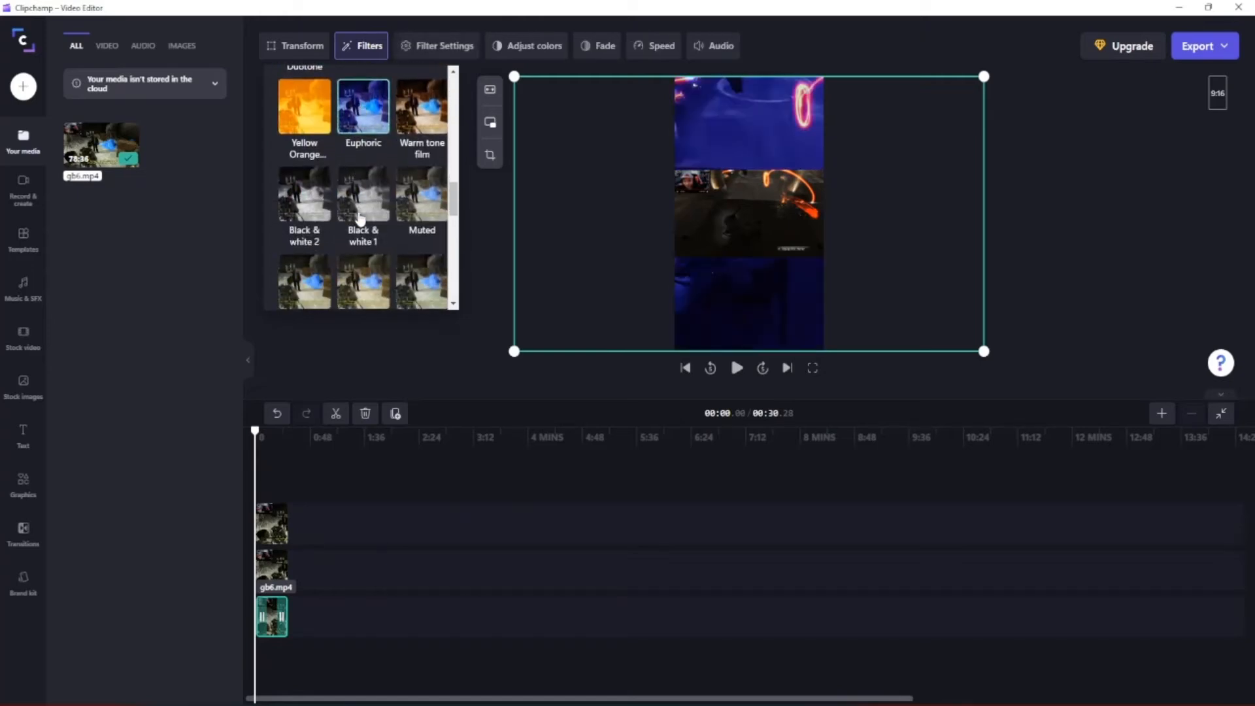
pyautogui.scroll(-5, 360, 218)
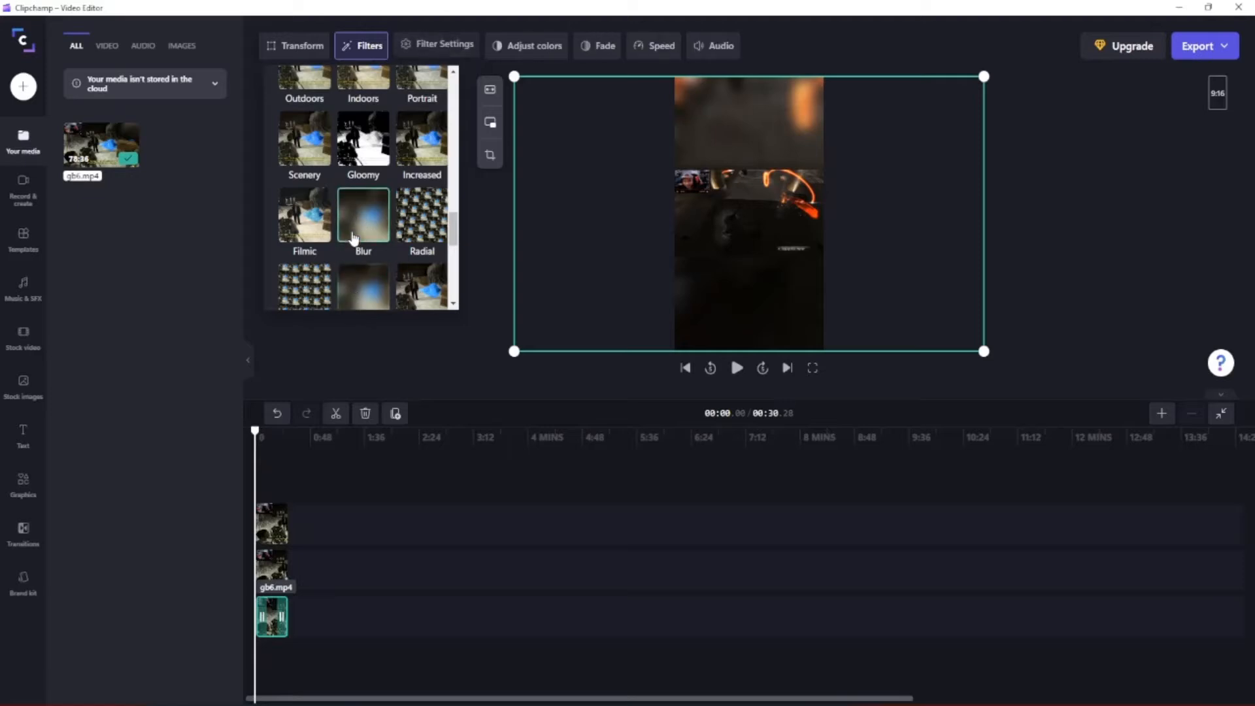
pyautogui.click(386, 364)
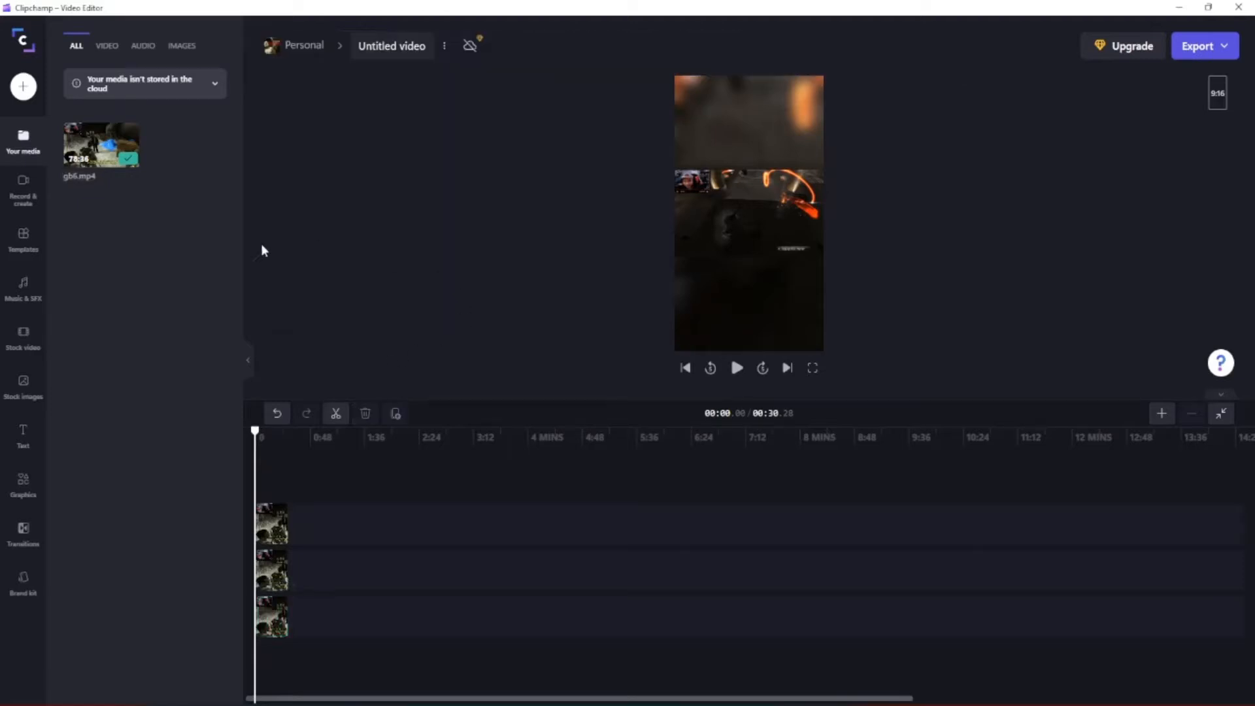
# Enlarge the middle-track clip slightly, extending it just past the frame's left edge.
pyautogui.click(278, 584)
pyautogui.click(276, 584)
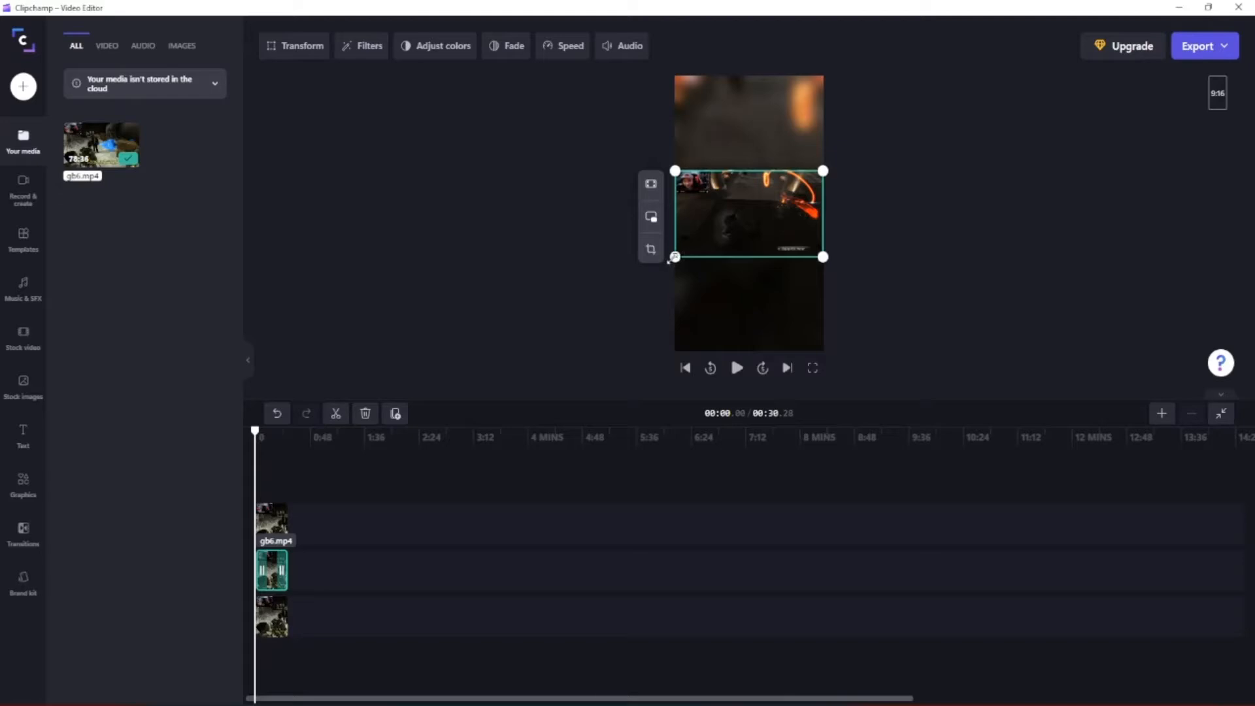
pyautogui.moveTo(670, 261); pyautogui.dragTo(656, 268)
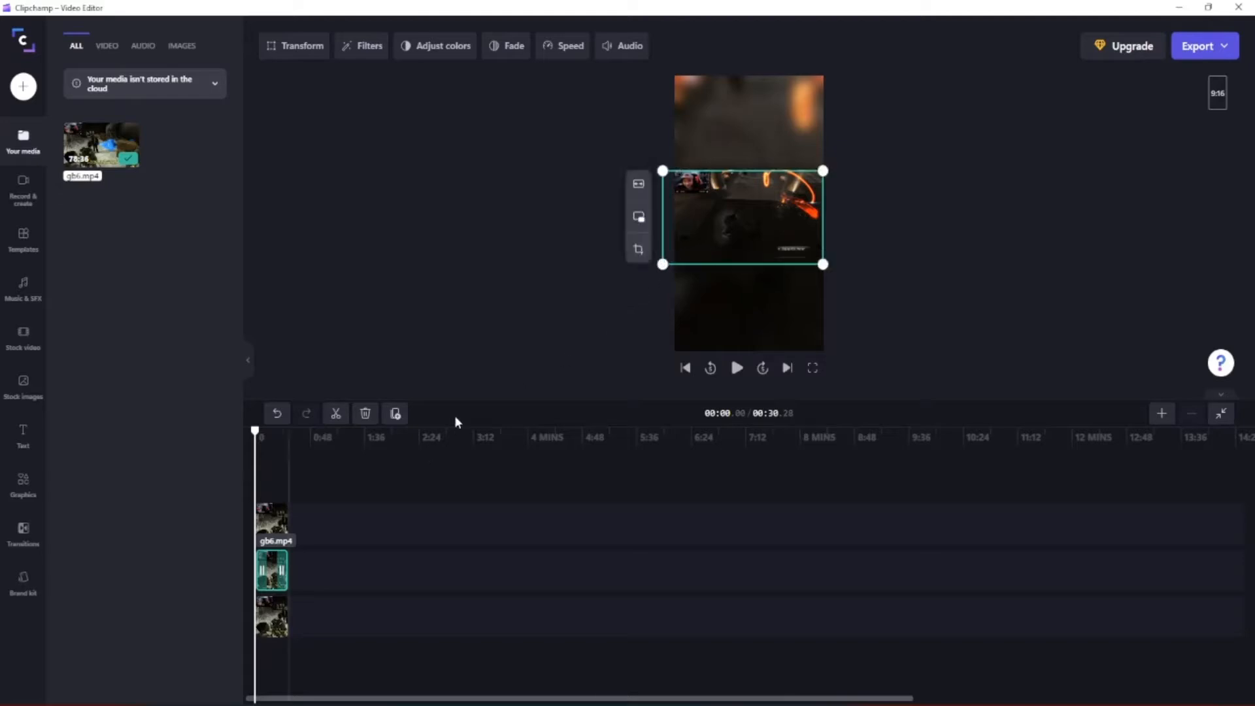
# Enlarge the top-track clip in the centre of the frame, extending it well past the frame's left edge.
pyautogui.click(271, 523)
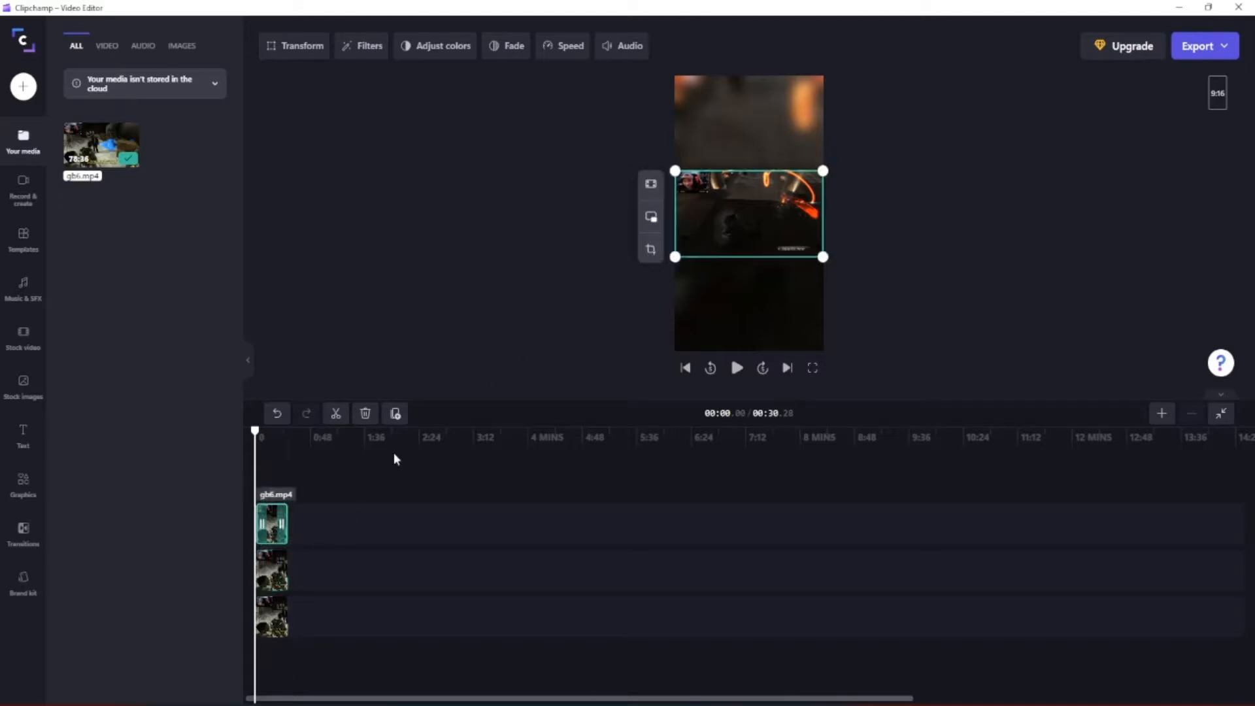
pyautogui.moveTo(675, 257); pyautogui.dragTo(639, 275)
pyautogui.moveTo(716, 241); pyautogui.dragTo(712, 241)
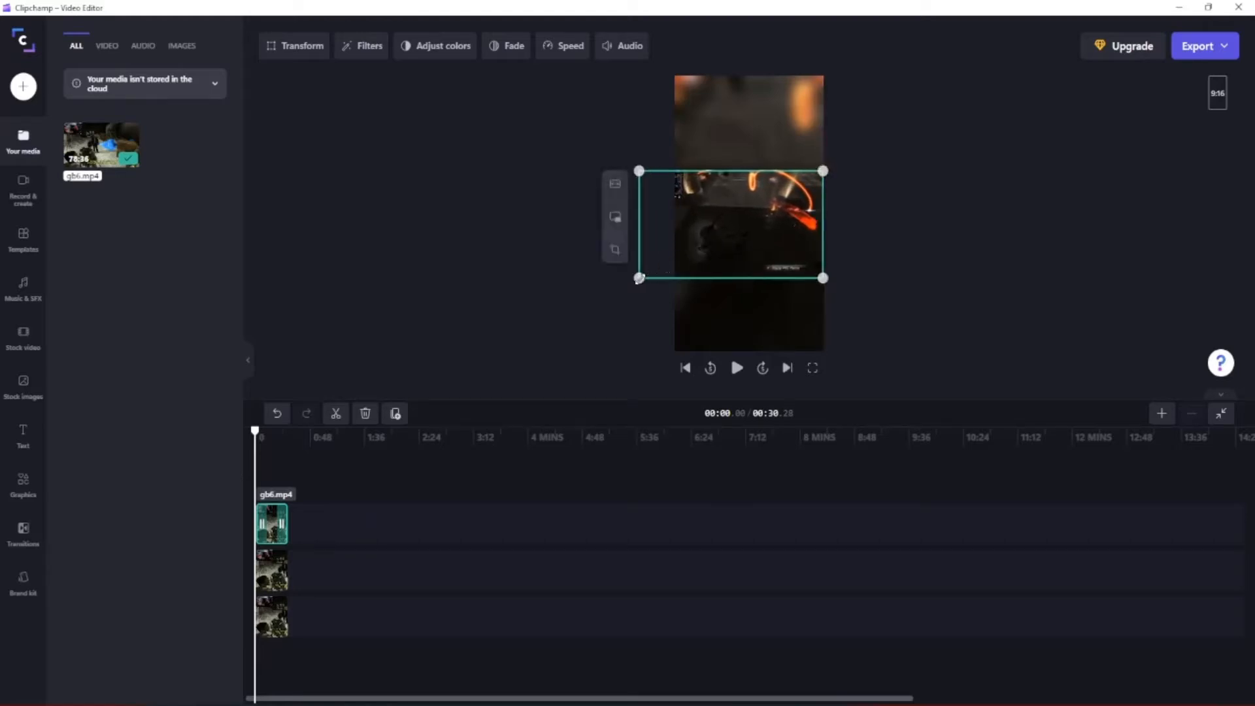
pyautogui.moveTo(638, 278); pyautogui.dragTo(626, 283)
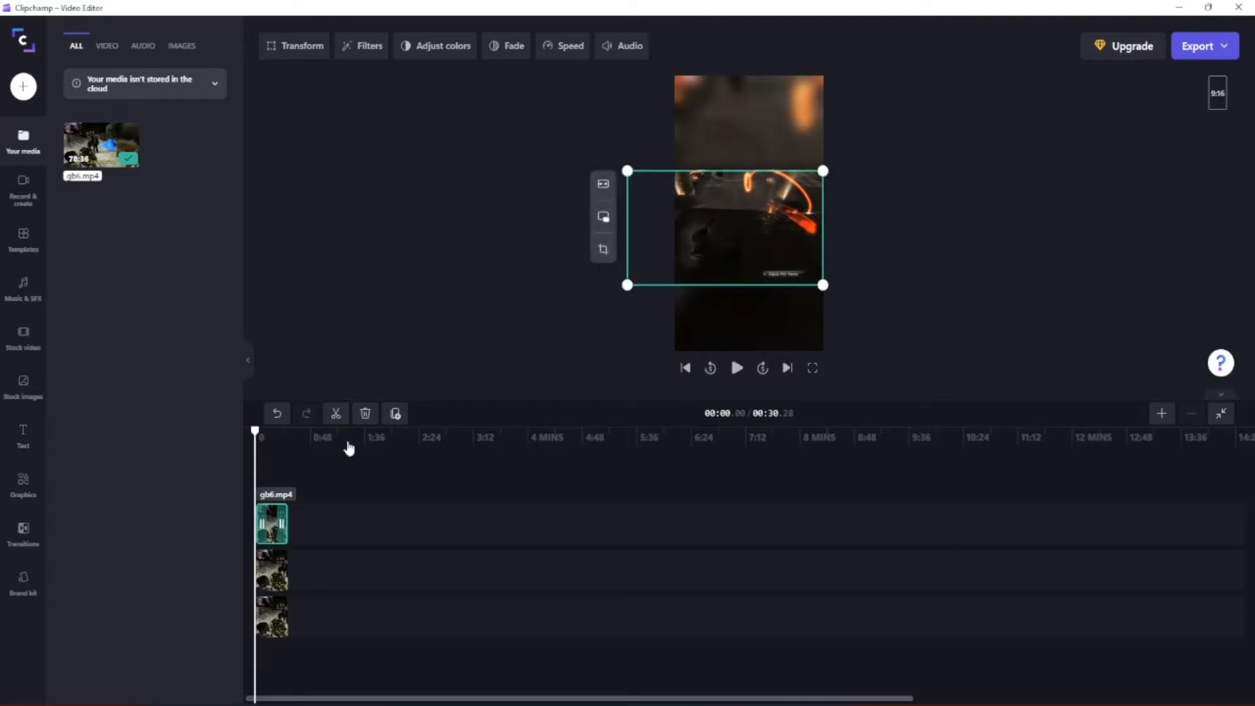
# Move the middle-track clip to the upper part of the frame and enlarge it to roughly twice its width.
pyautogui.click(275, 576)
pyautogui.moveTo(704, 256); pyautogui.dragTo(739, 150)
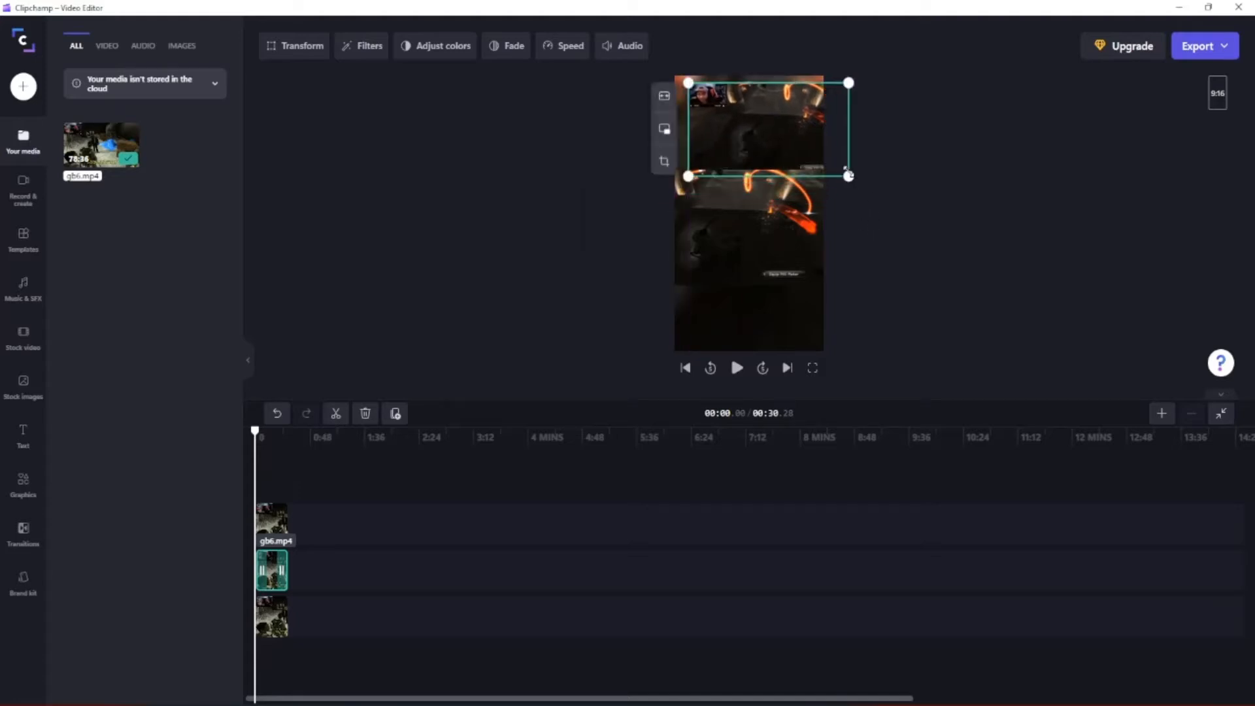
pyautogui.moveTo(848, 172); pyautogui.dragTo(1023, 325)
# Crop the middle-track clip to just the webcam view and centre it, enlarged, above the gameplay.
pyautogui.click(665, 163)
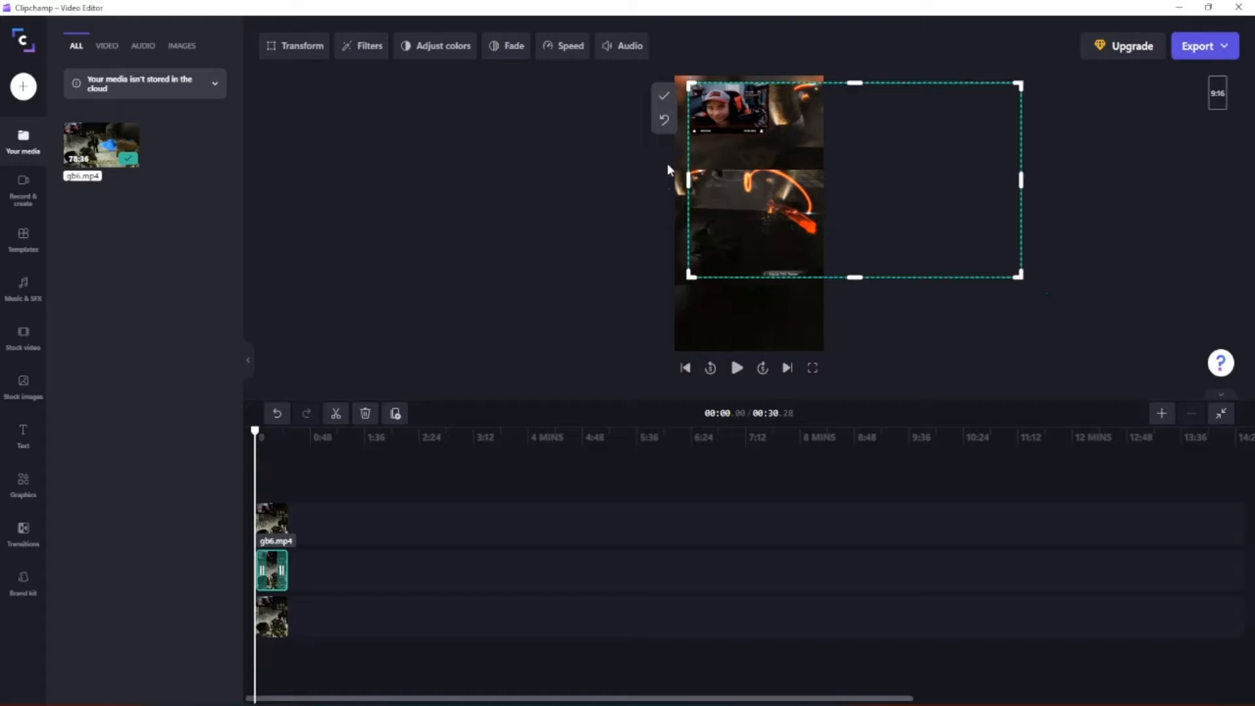
pyautogui.moveTo(1020, 275); pyautogui.dragTo(721, 135)
pyautogui.click(664, 96)
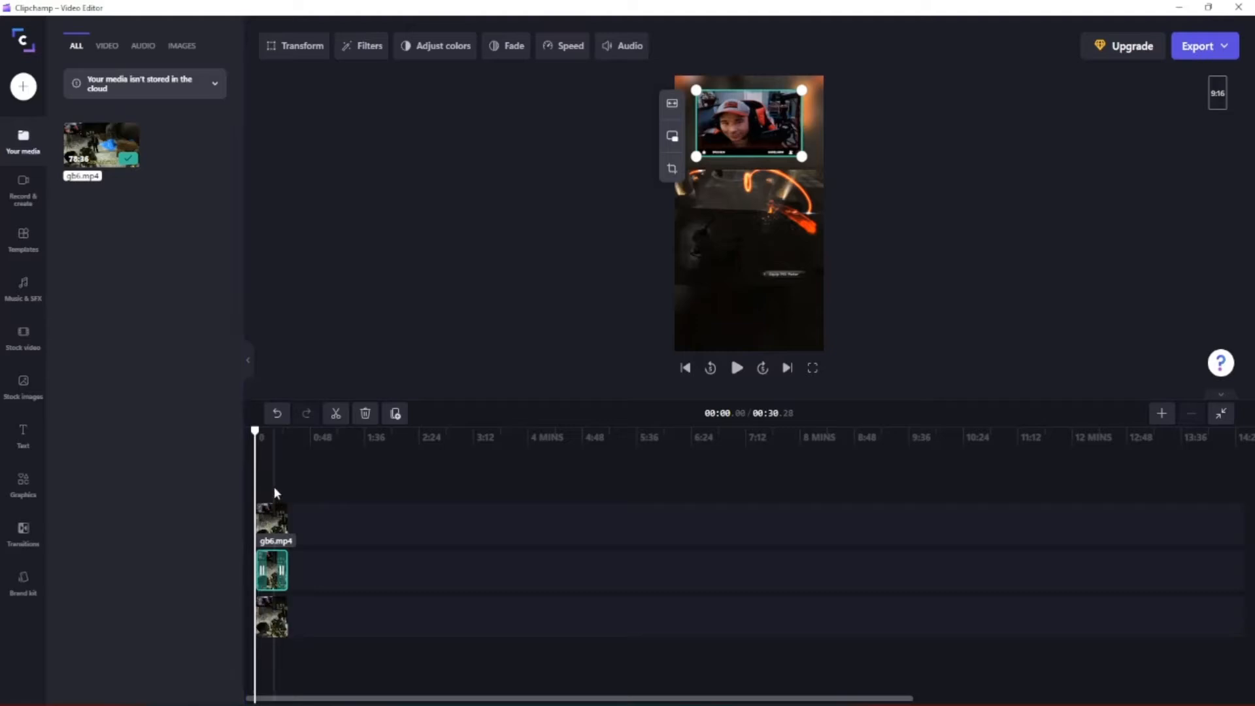
# Check the audio volume of the bottom-, middle- and top-track clips, and deselect them.
pyautogui.click(272, 618)
pyautogui.click(704, 55)
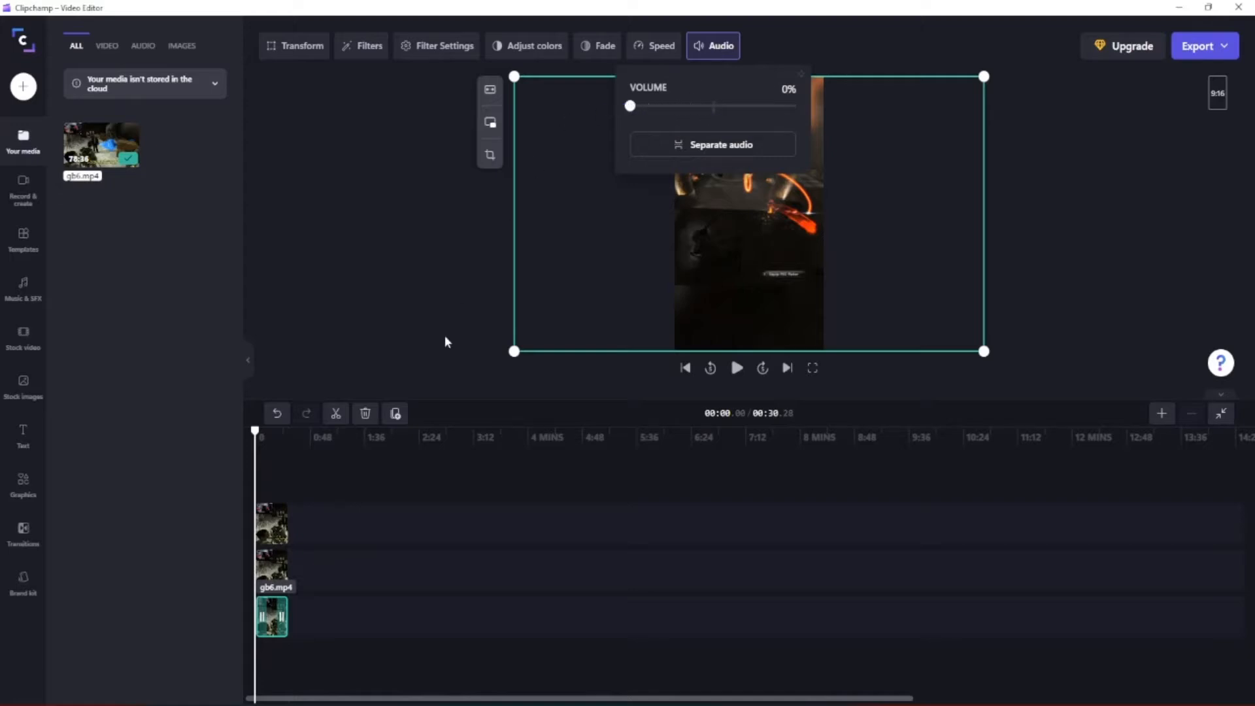
pyautogui.click(272, 570)
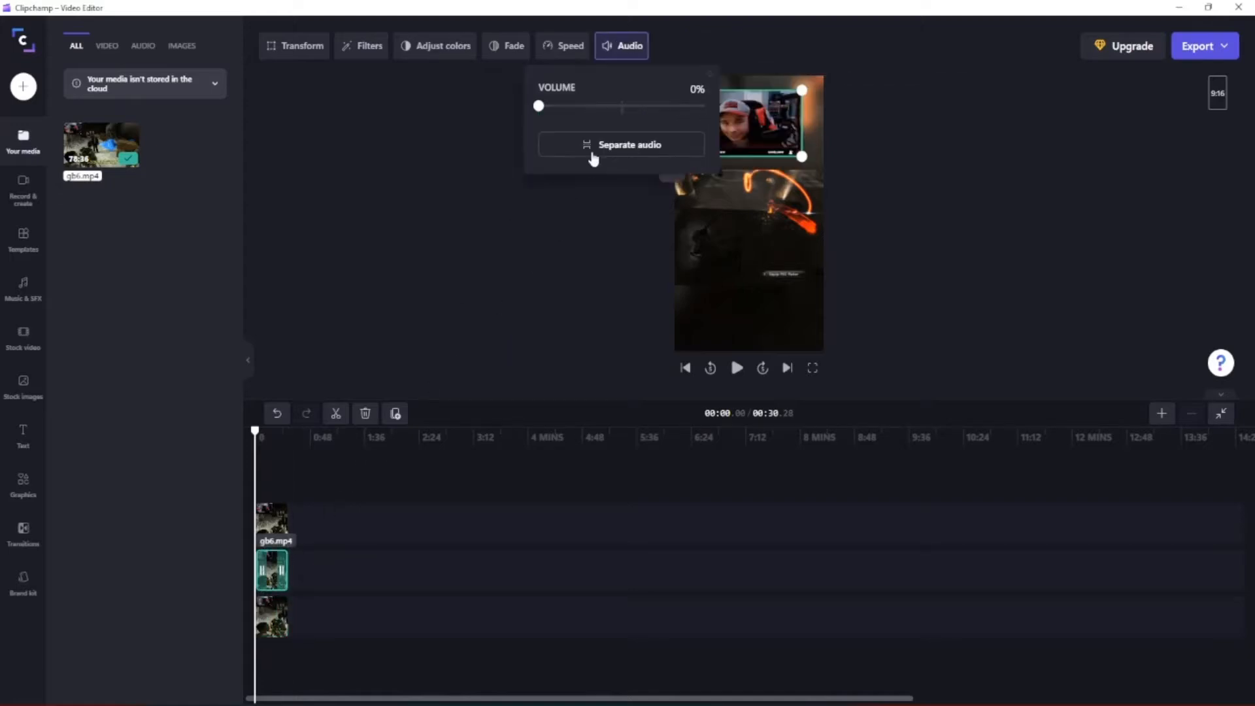
pyautogui.click(272, 616)
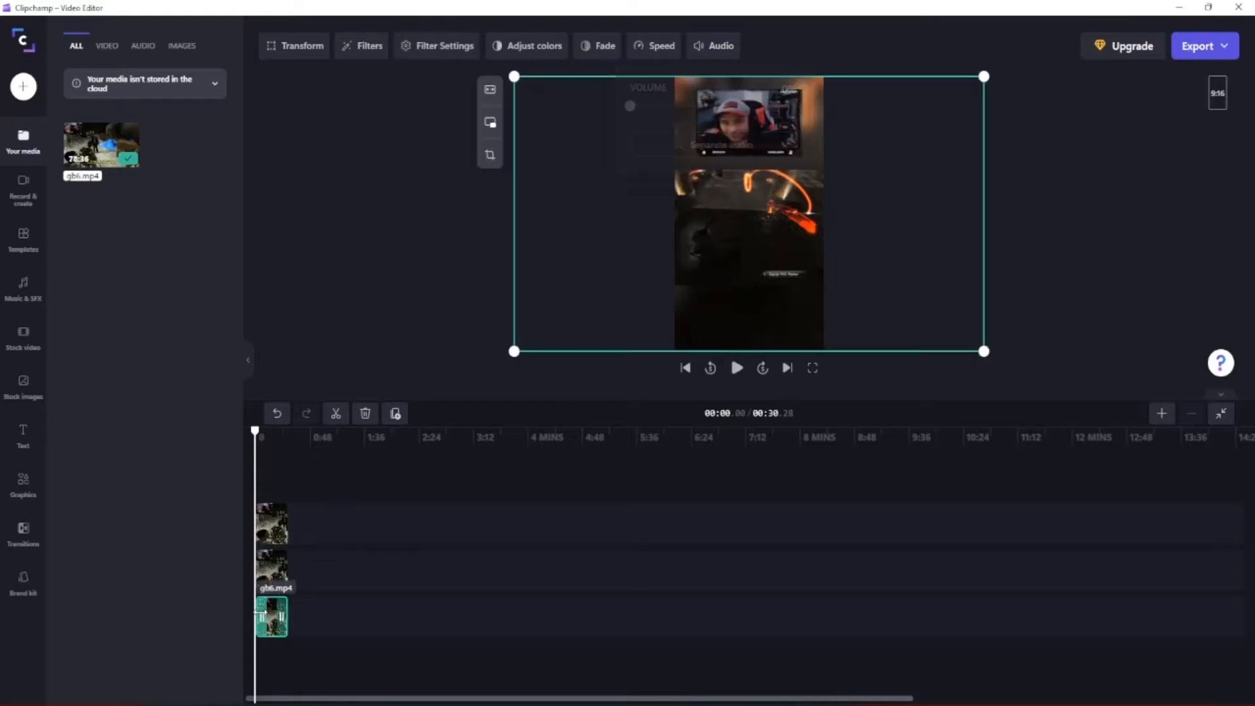
pyautogui.click(714, 46)
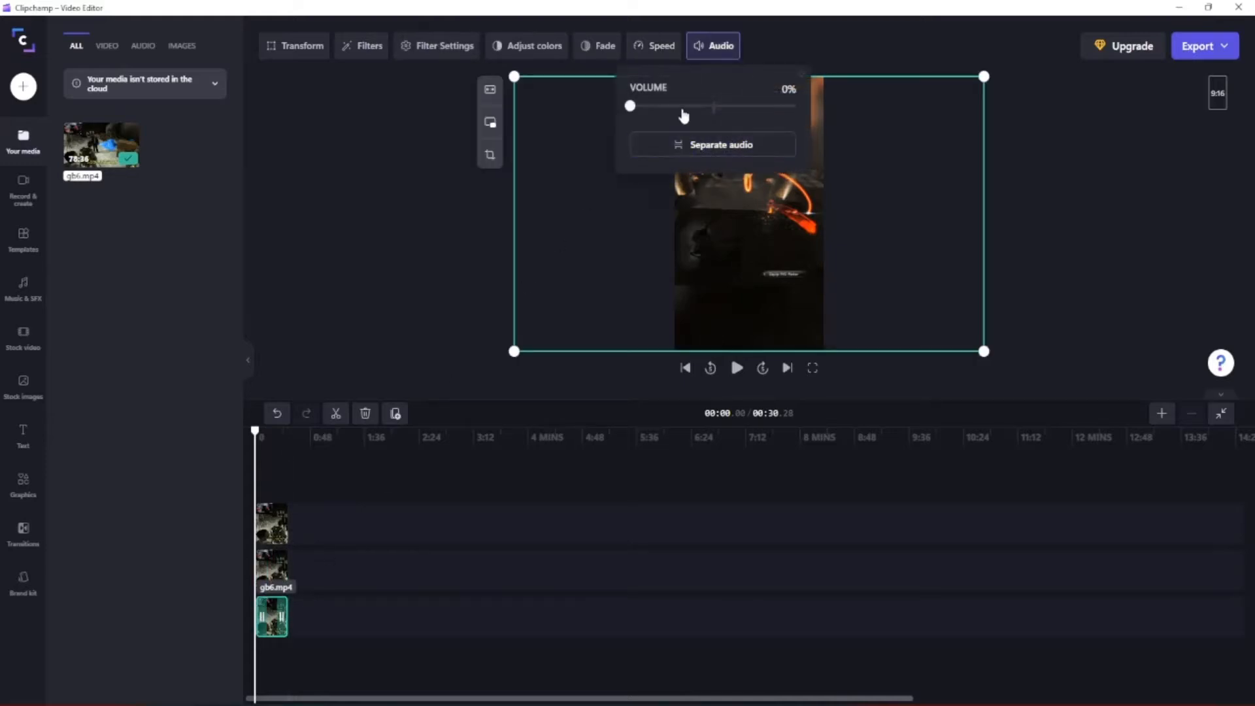
pyautogui.click(274, 584)
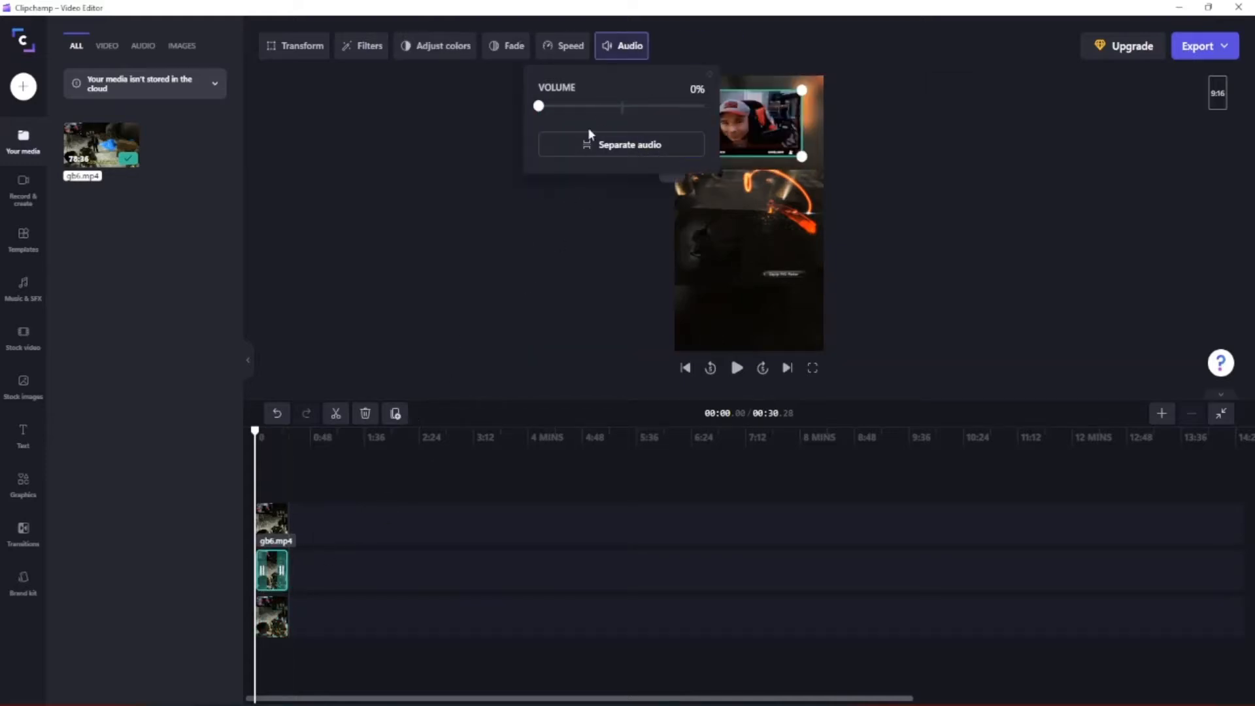
pyautogui.click(275, 536)
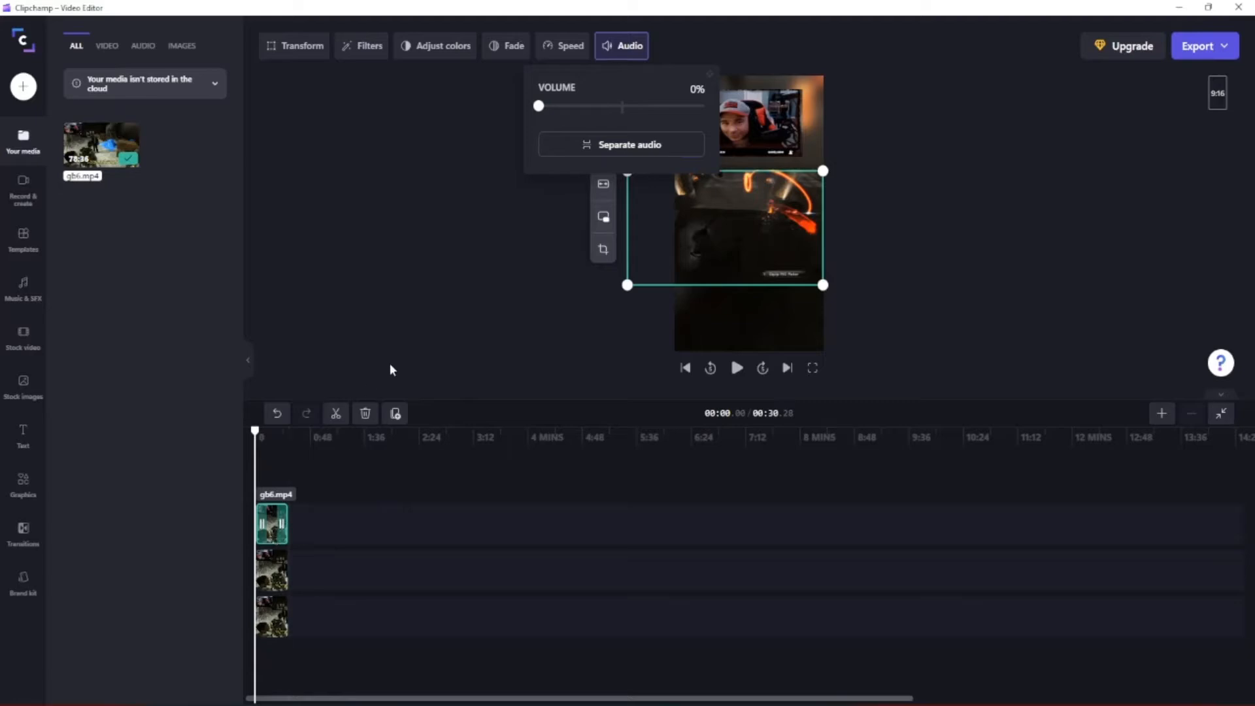
pyautogui.click(391, 283)
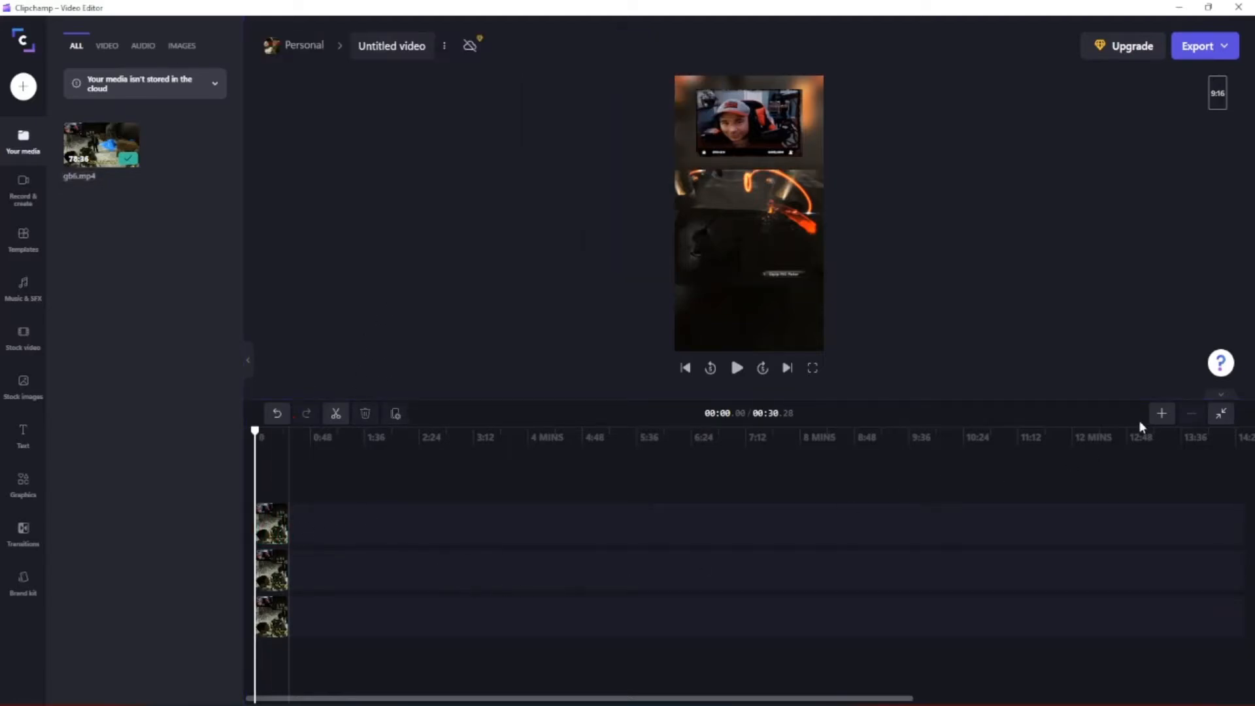
# Try to add the Ink transition at the start of the middle-track clip.
pyautogui.click(1162, 413)
pyautogui.click(1162, 413)
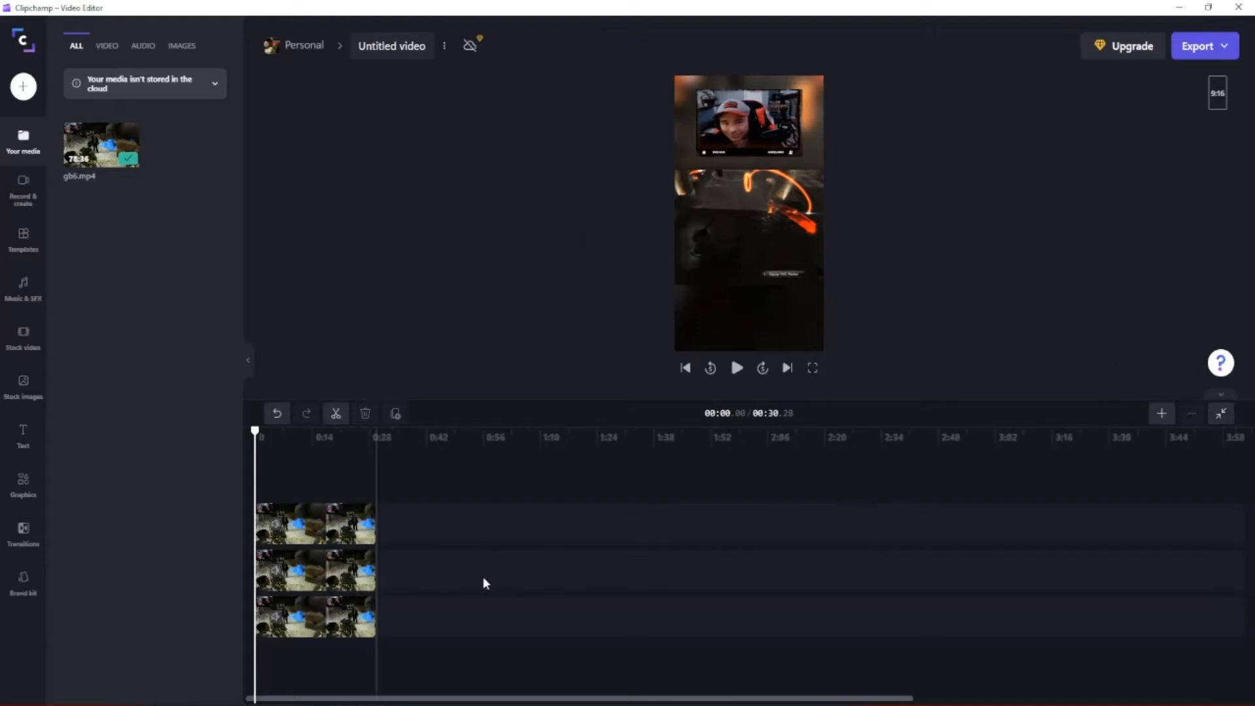
pyautogui.click(278, 570)
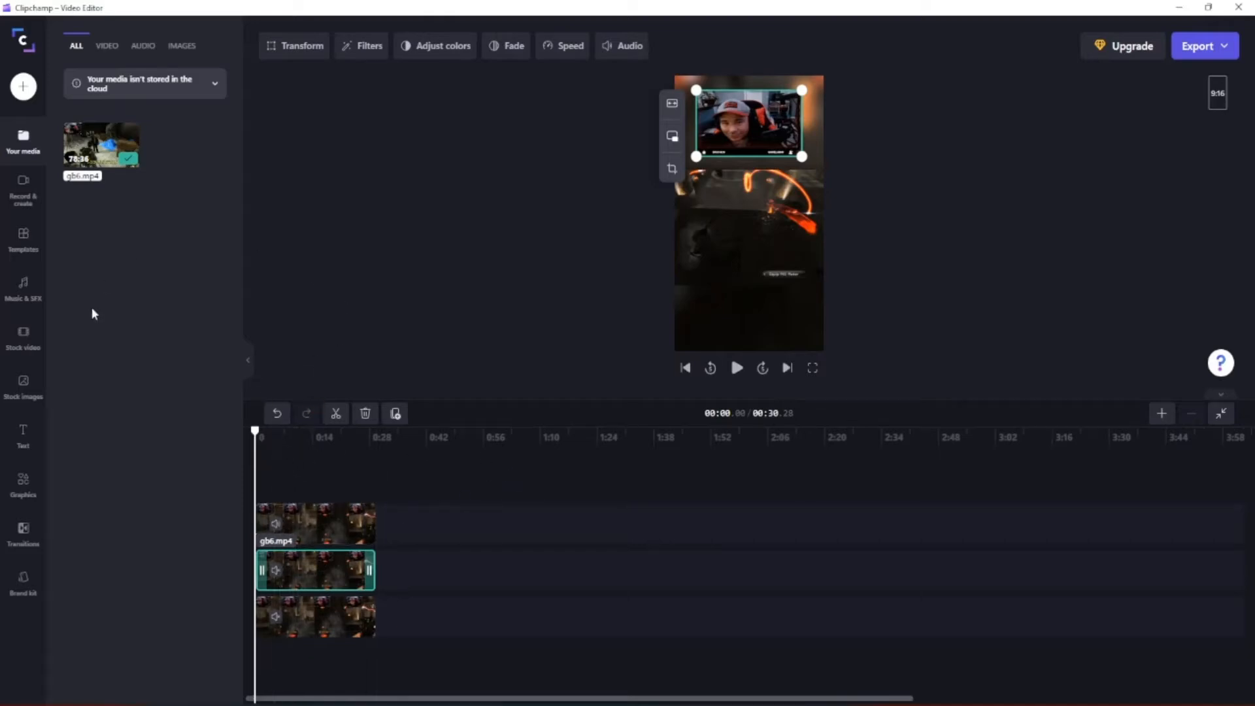
pyautogui.click(21, 538)
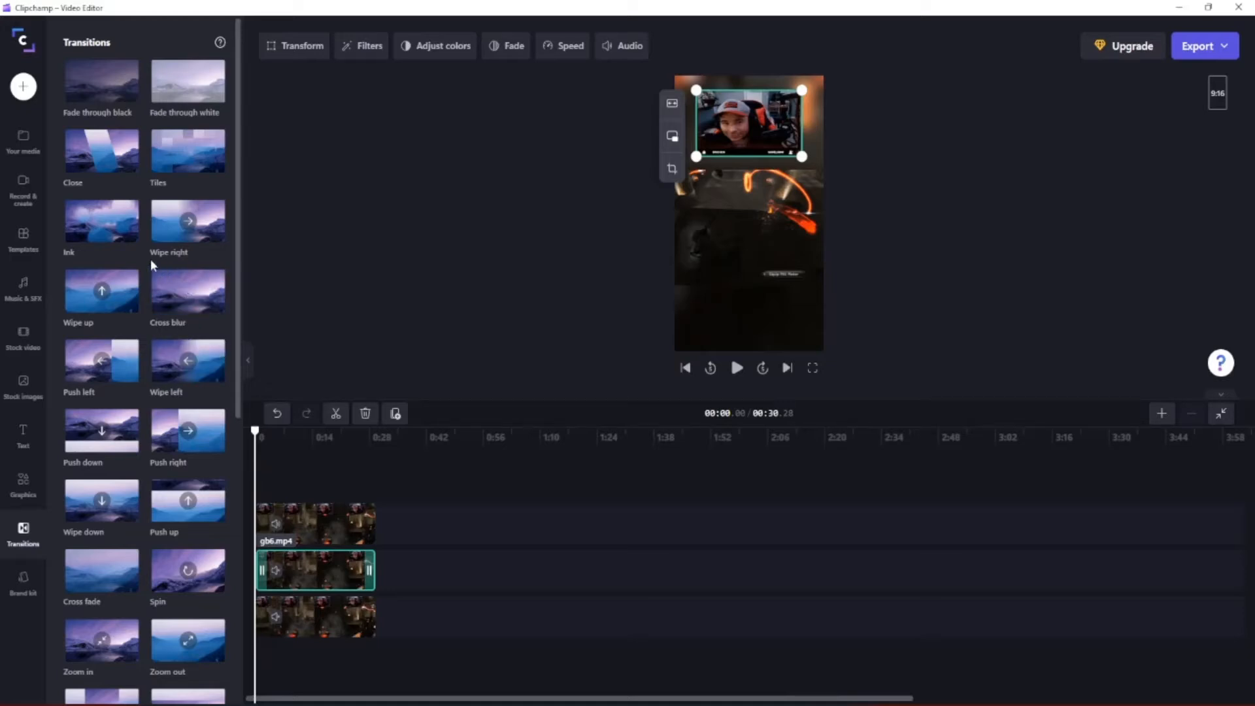
pyautogui.moveTo(111, 225)
pyautogui.mouseDown()
pyautogui.moveTo(263, 561)
pyautogui.moveTo(260, 582)
pyautogui.moveTo(265, 530)
pyautogui.moveTo(268, 575)
pyautogui.mouseUp()
# Preview the opening of the video, look through the remaining transitions and return the playhead to the start of the timeline.
pyautogui.click(737, 368)
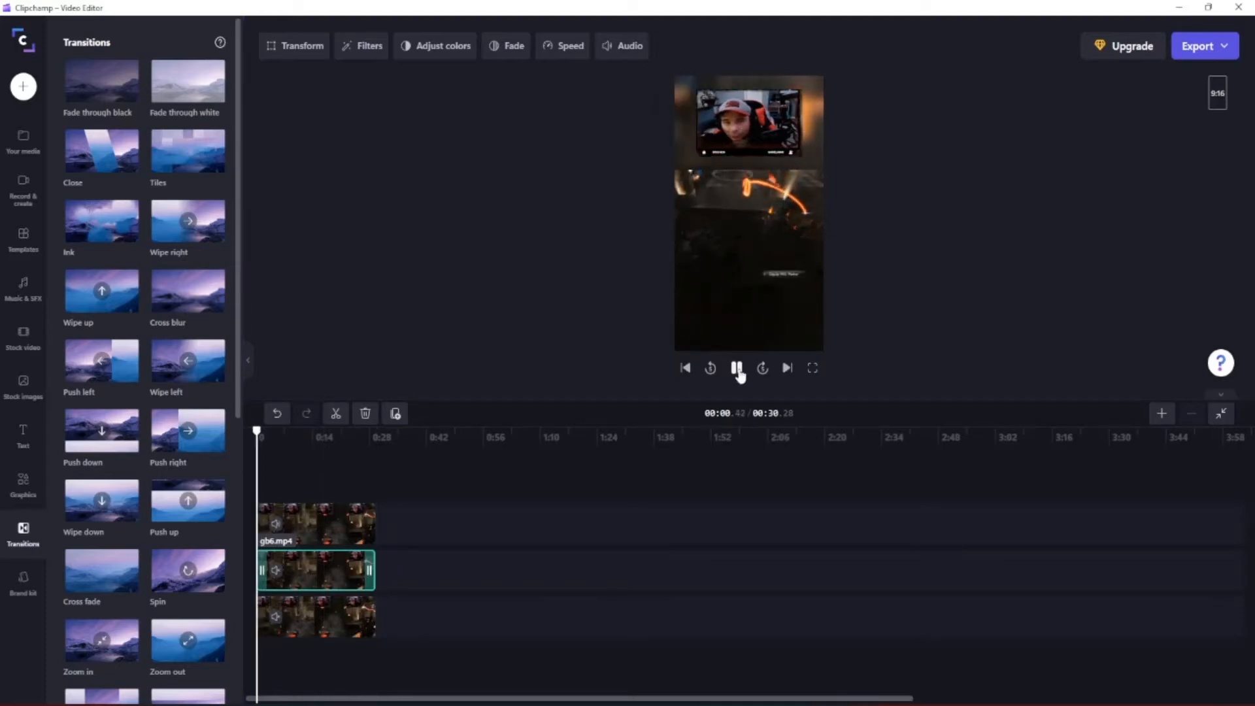
pyautogui.click(737, 368)
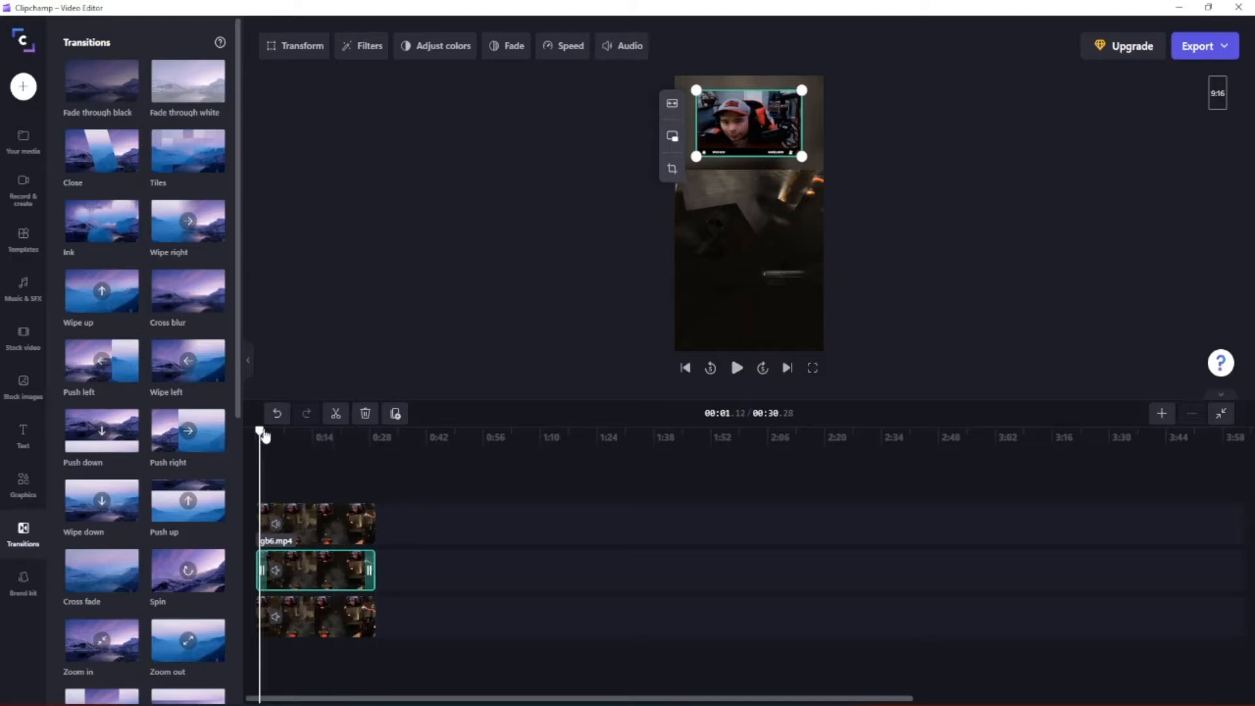
pyautogui.moveTo(264, 435); pyautogui.dragTo(254, 435)
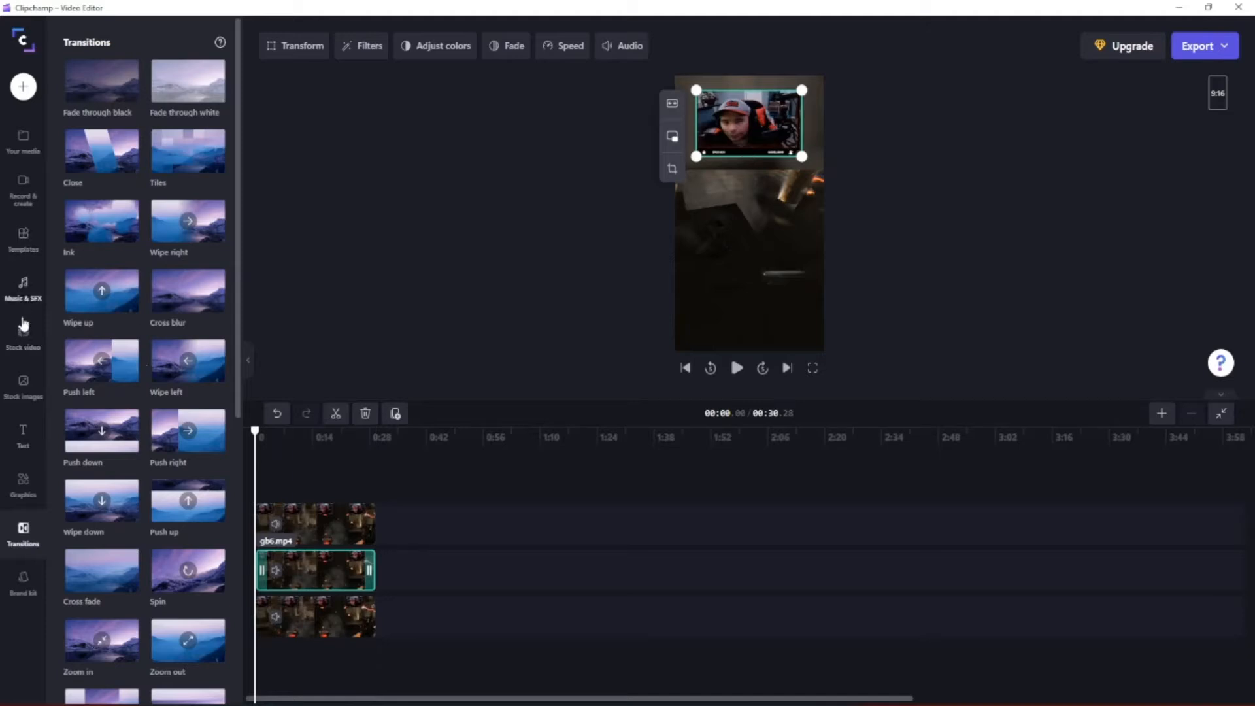
pyautogui.scroll(-7, 84, 248)
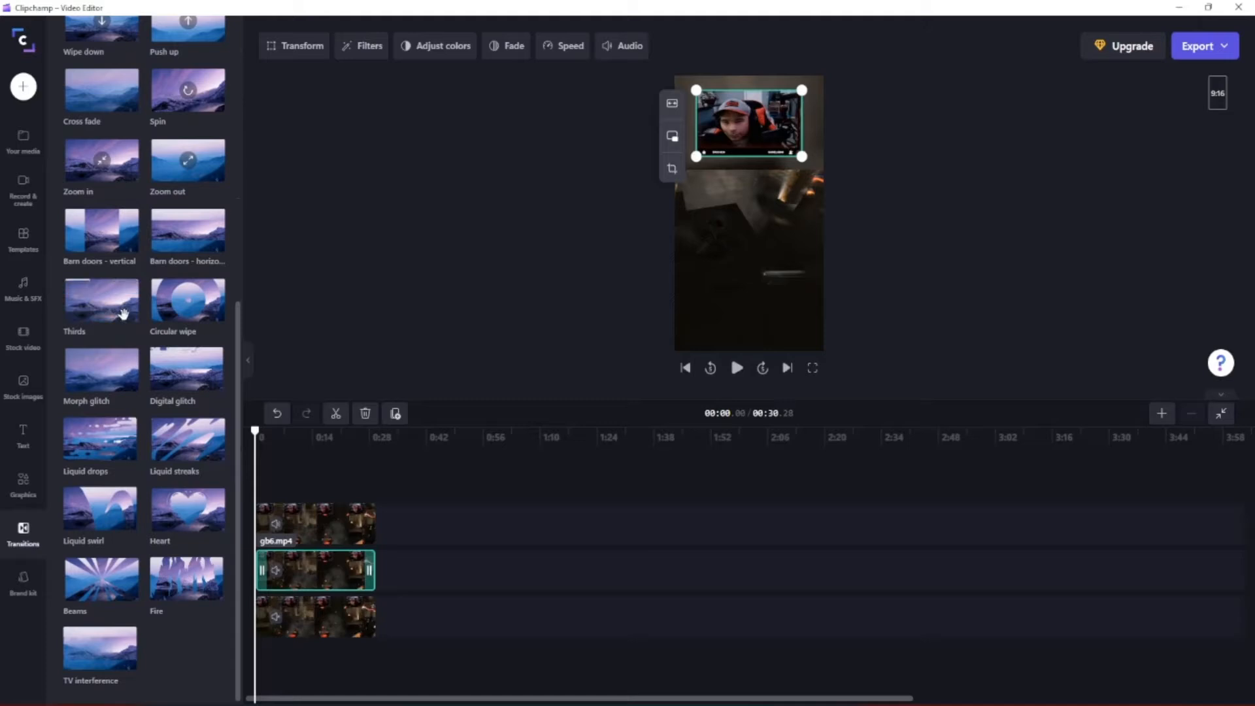
pyautogui.moveTo(249, 431); pyautogui.dragTo(286, 433)
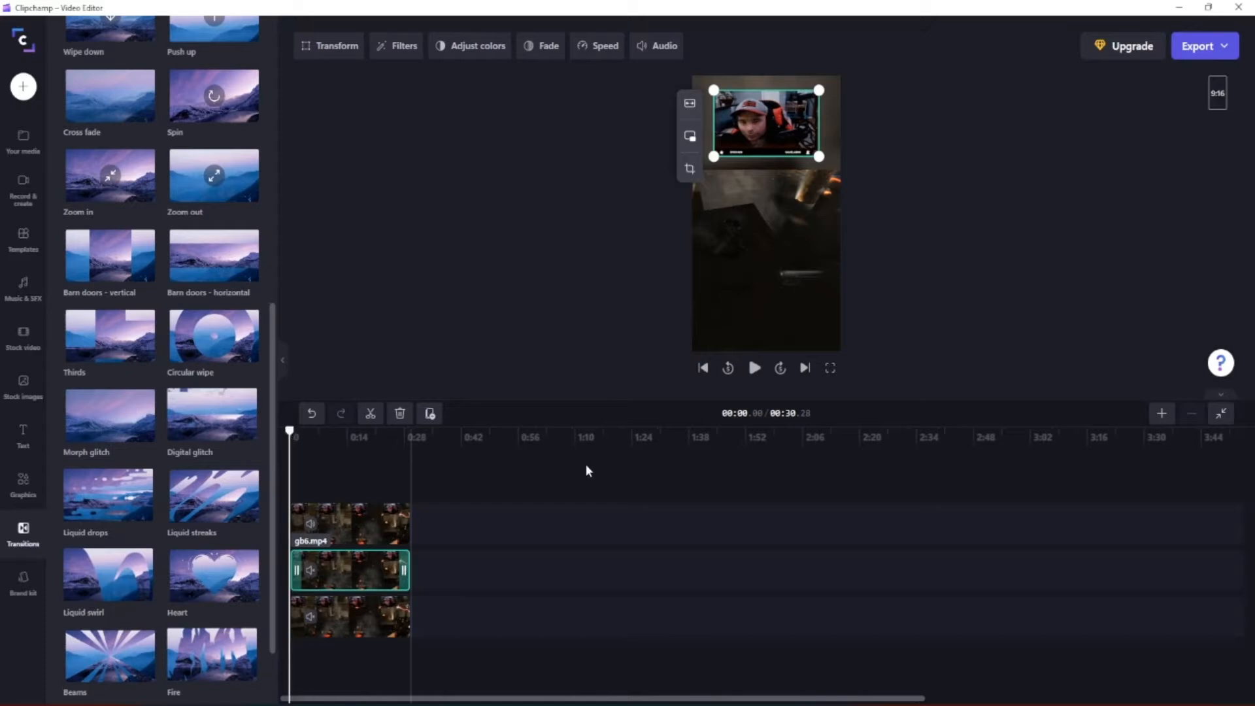
pyautogui.click(713, 453)
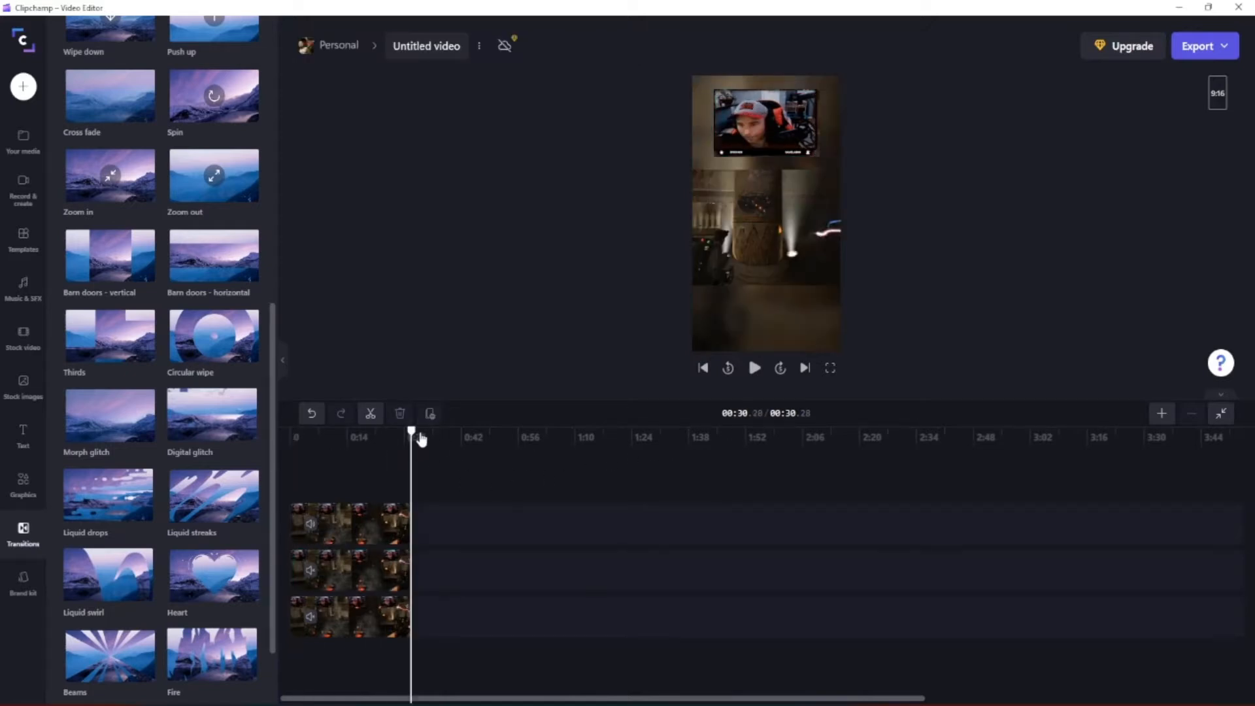
pyautogui.moveTo(412, 429); pyautogui.dragTo(282, 431)
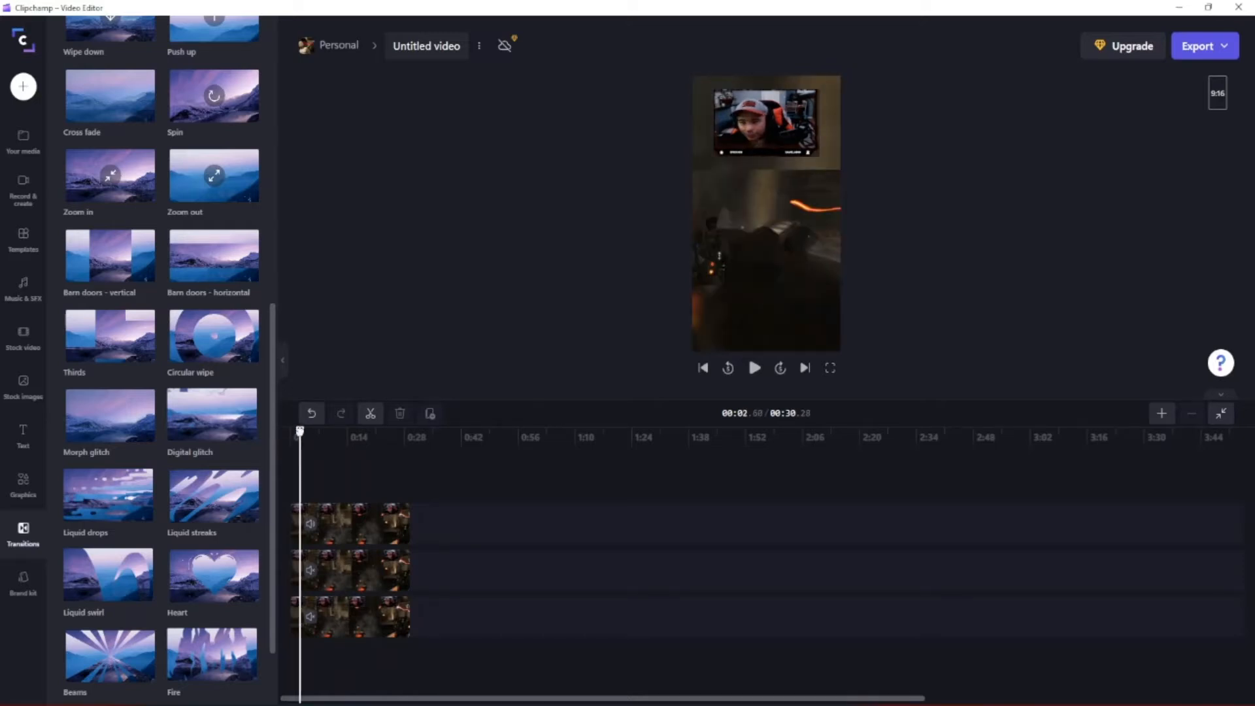
pyautogui.moveTo(300, 432); pyautogui.dragTo(290, 432)
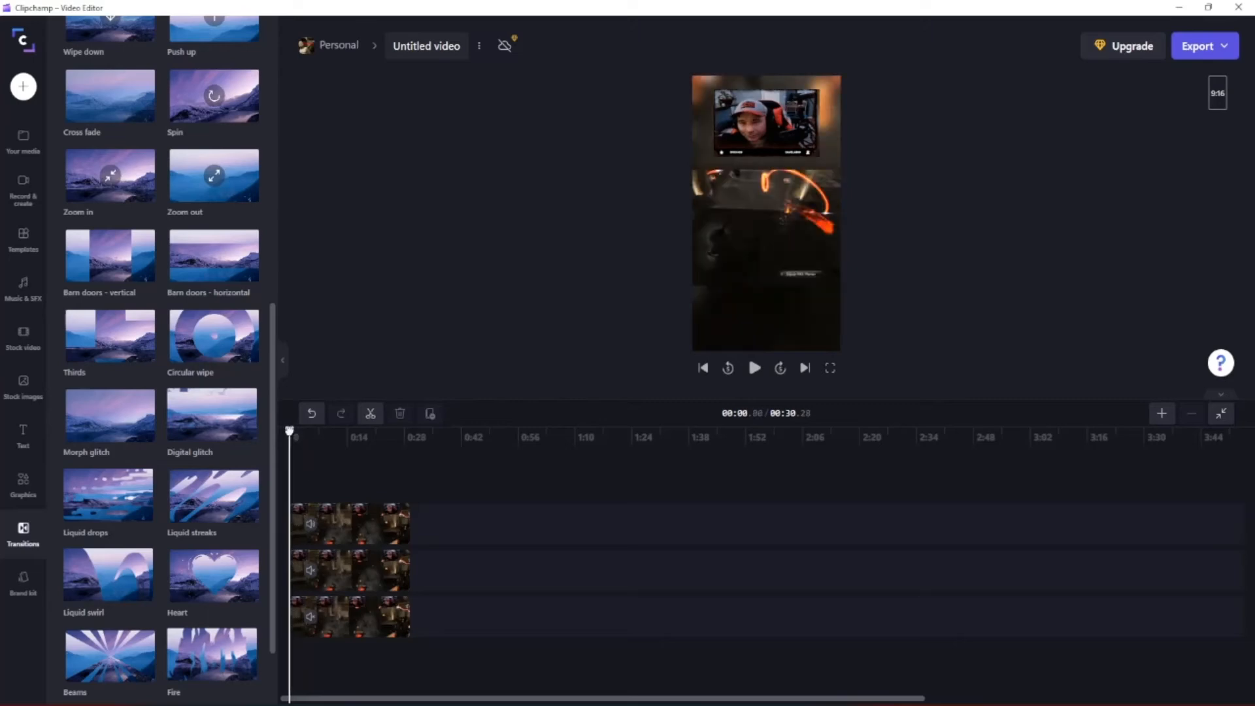
# Play the video from the start to about 6.4 seconds and split the top-track clip at that point.
pyautogui.click(755, 368)
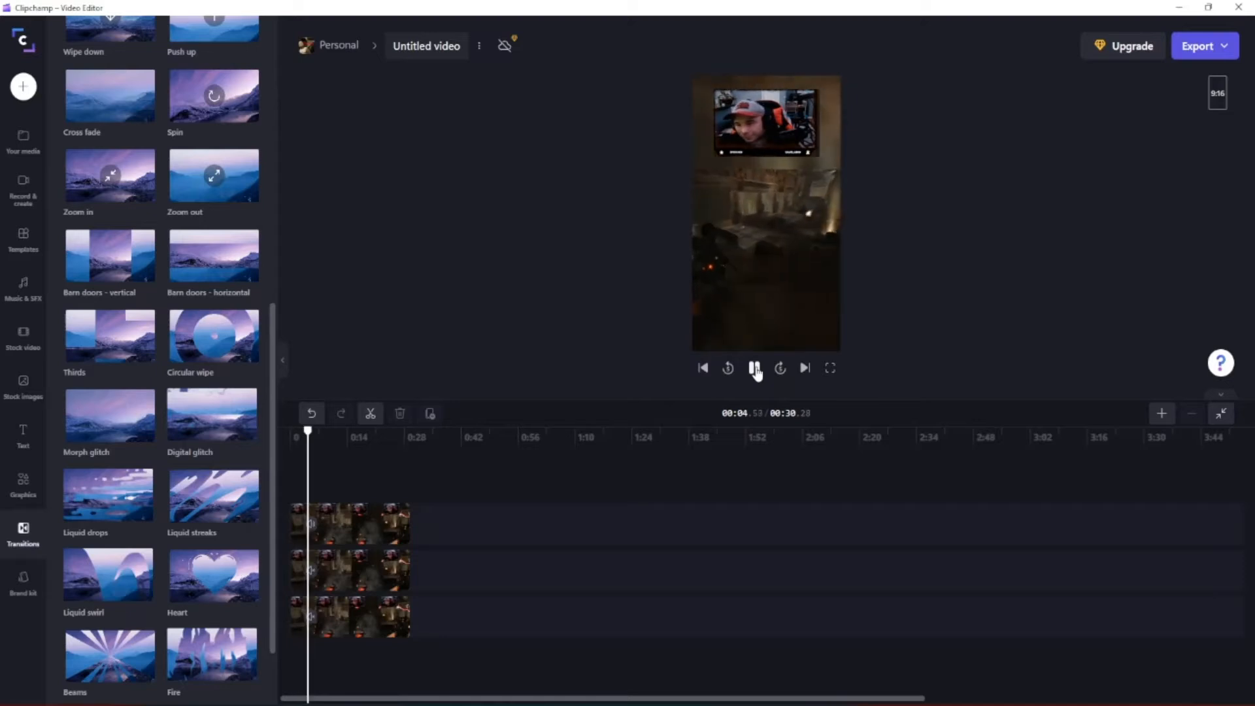
pyautogui.click(754, 368)
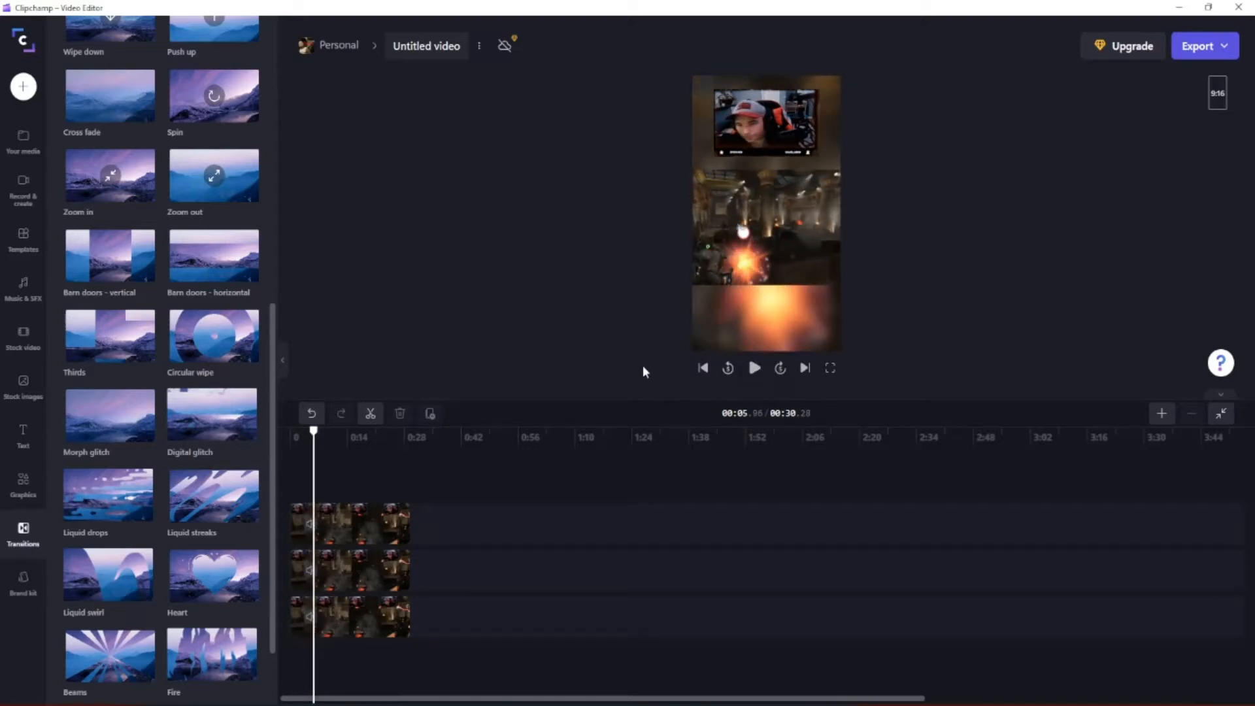
pyautogui.click(753, 370)
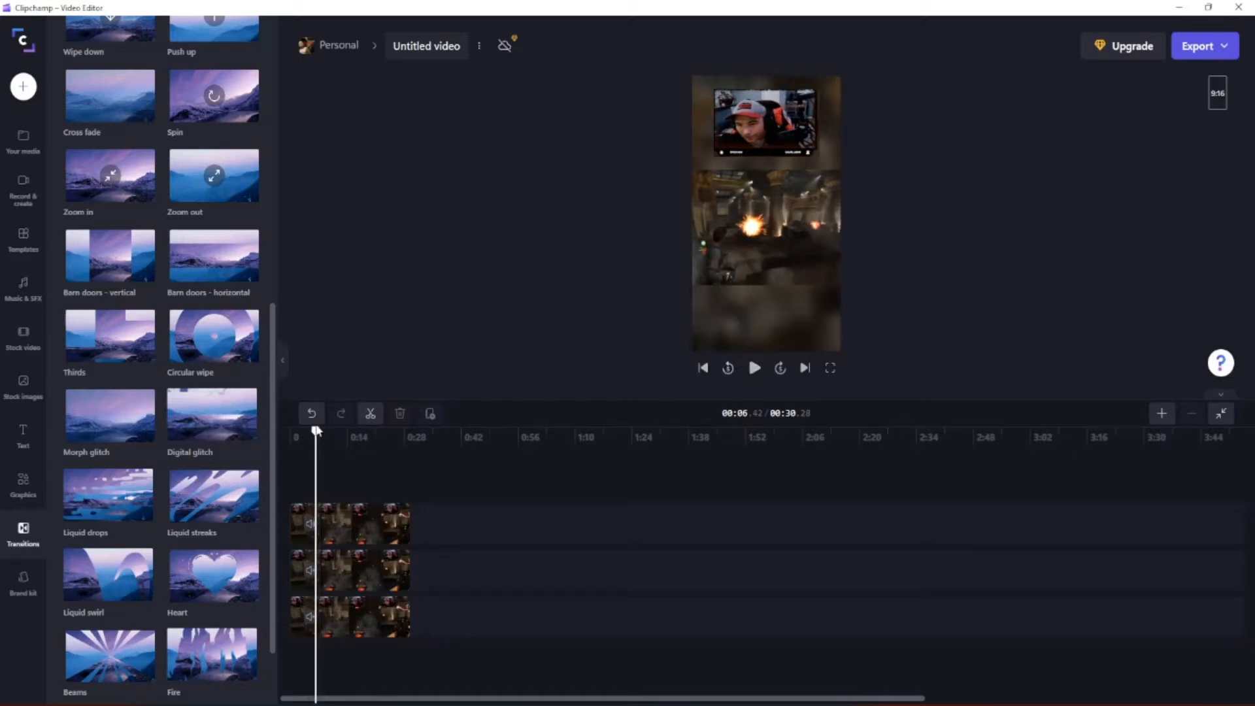
pyautogui.click(338, 568)
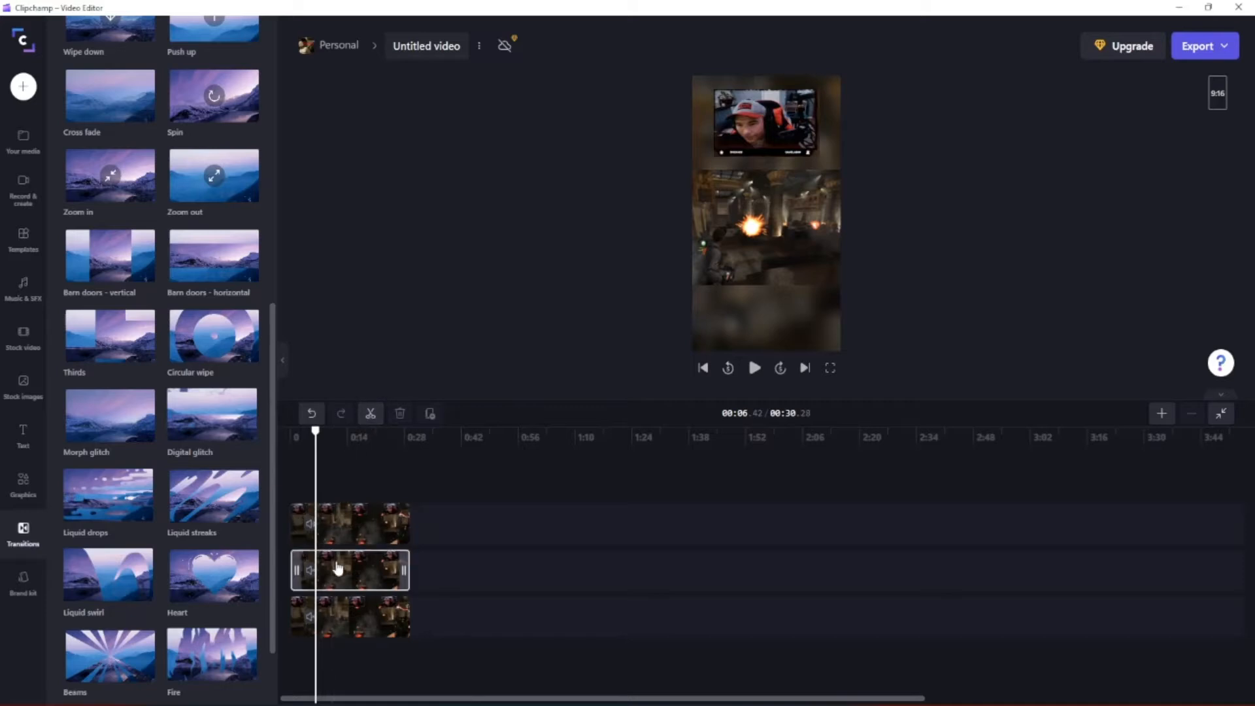
pyautogui.click(340, 574)
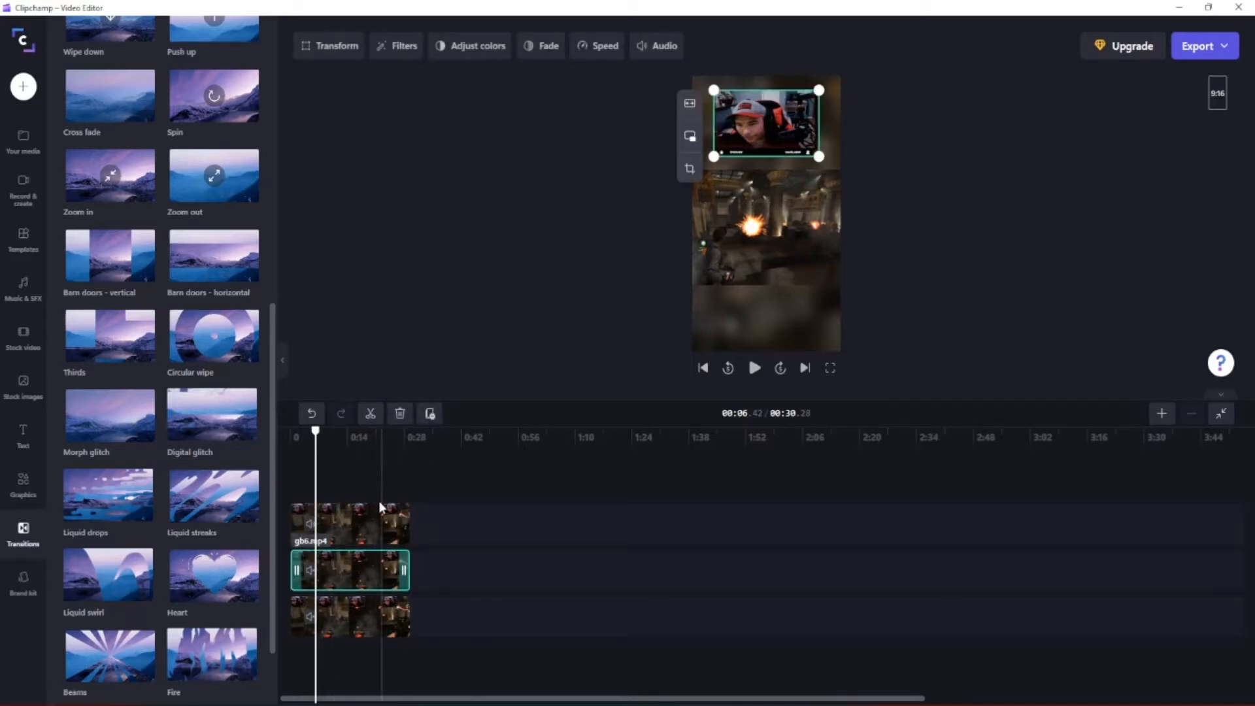
pyautogui.click(354, 533)
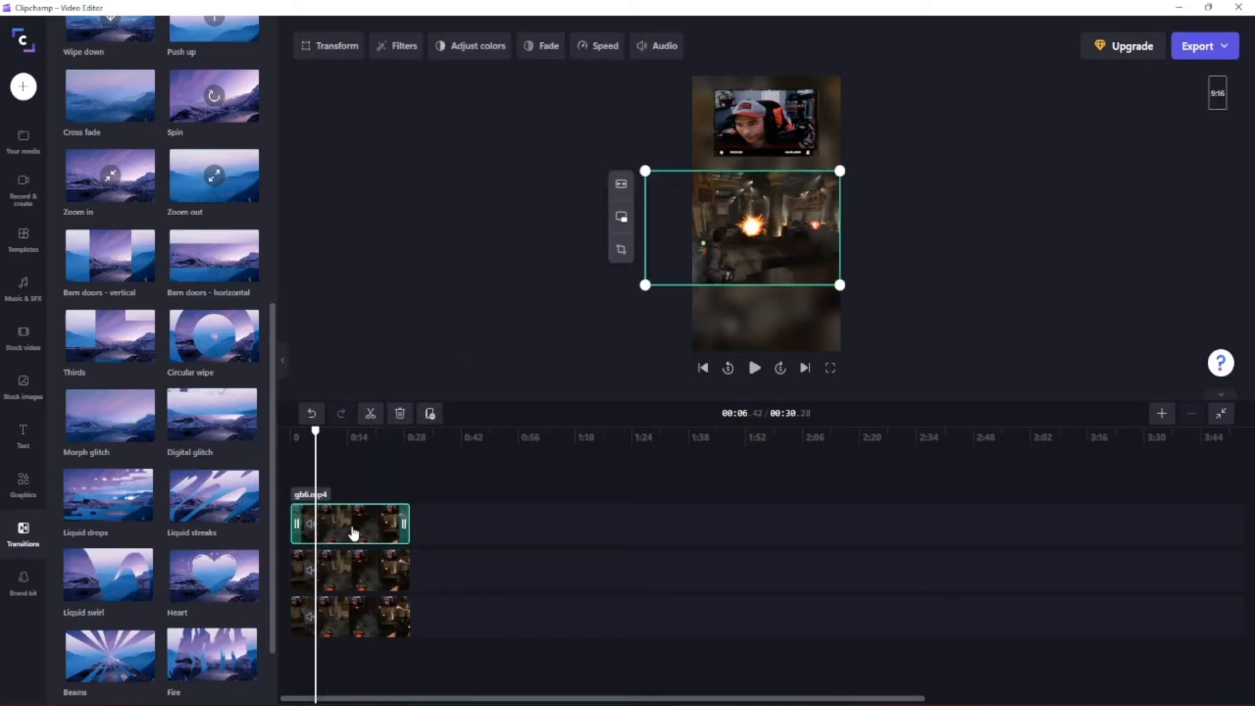
pyautogui.click(368, 419)
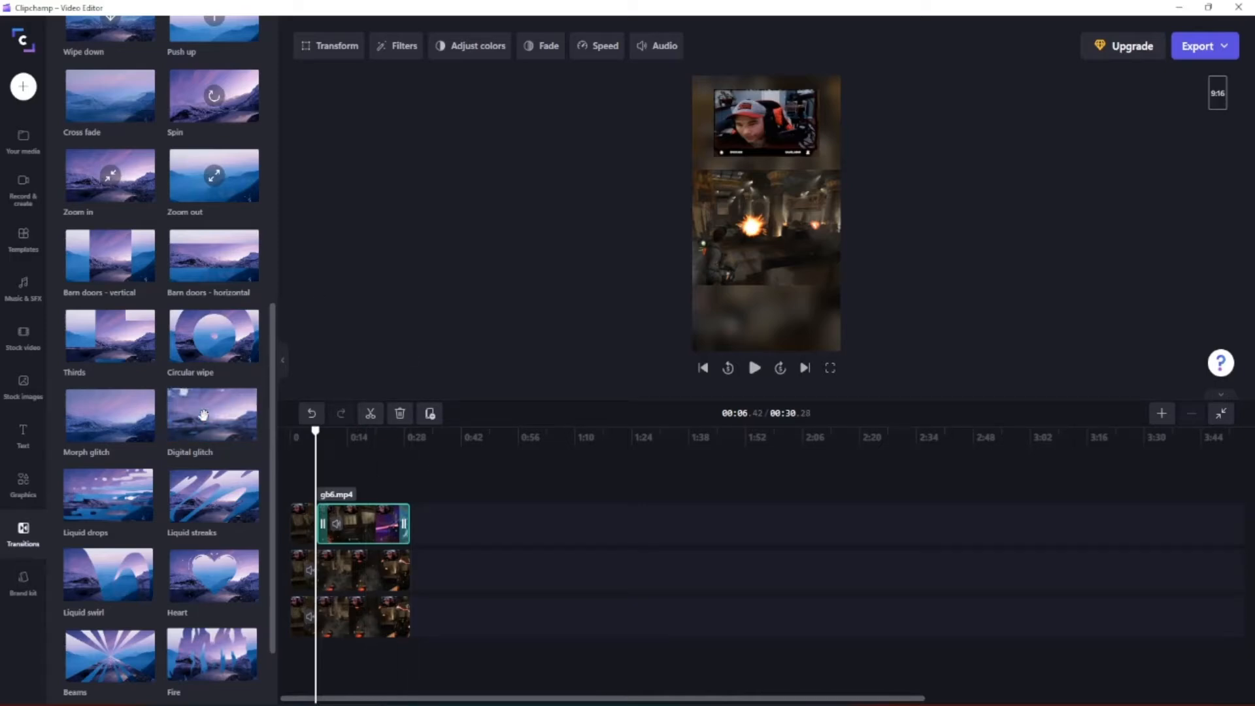
# Add the Spin transition at the cut between the two parts of the top-track clip.
pyautogui.scroll(8, 104, 404)
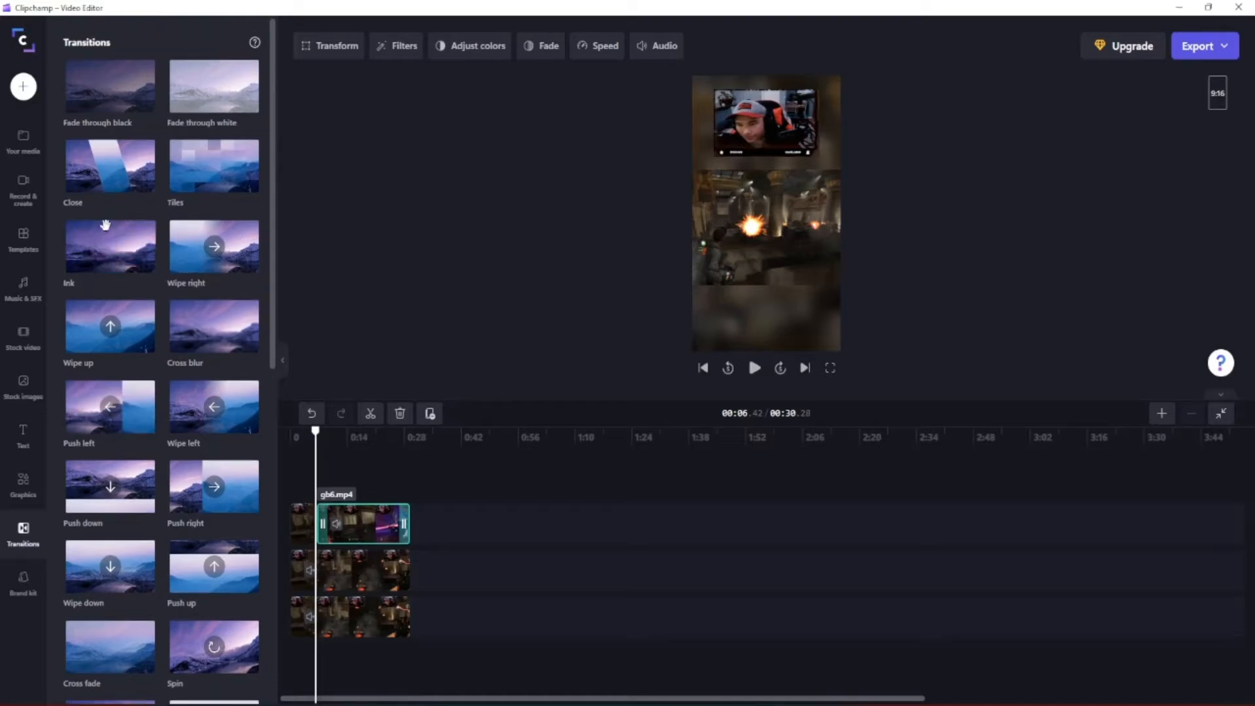
pyautogui.scroll(-5, 106, 224)
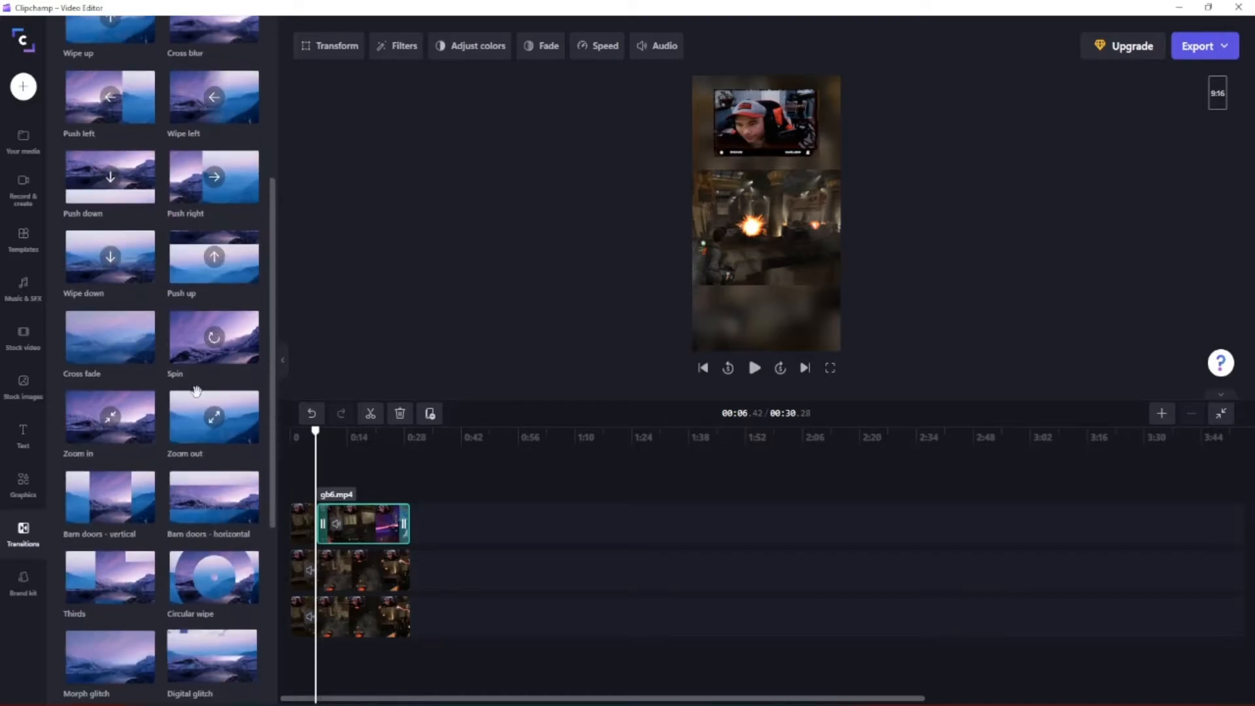
pyautogui.moveTo(203, 347); pyautogui.dragTo(318, 527)
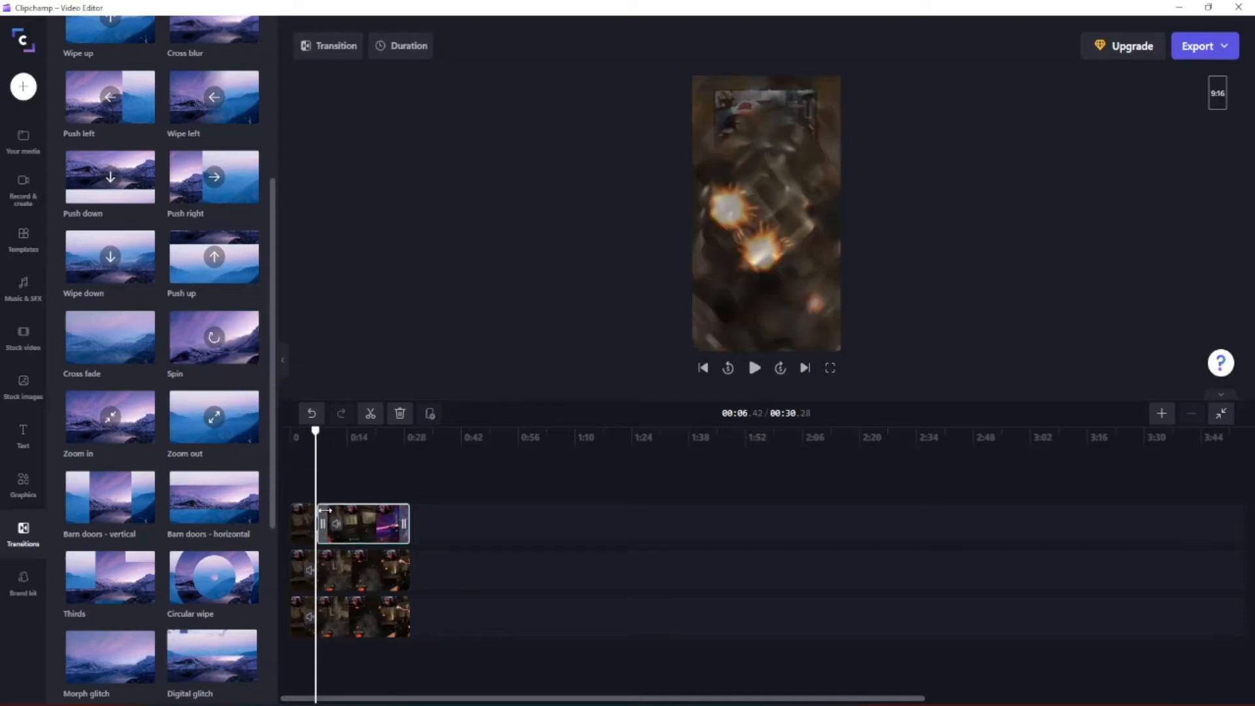
# Play the video from the start until just past the Spin transition to check its effect.
pyautogui.moveTo(316, 434); pyautogui.dragTo(289, 436)
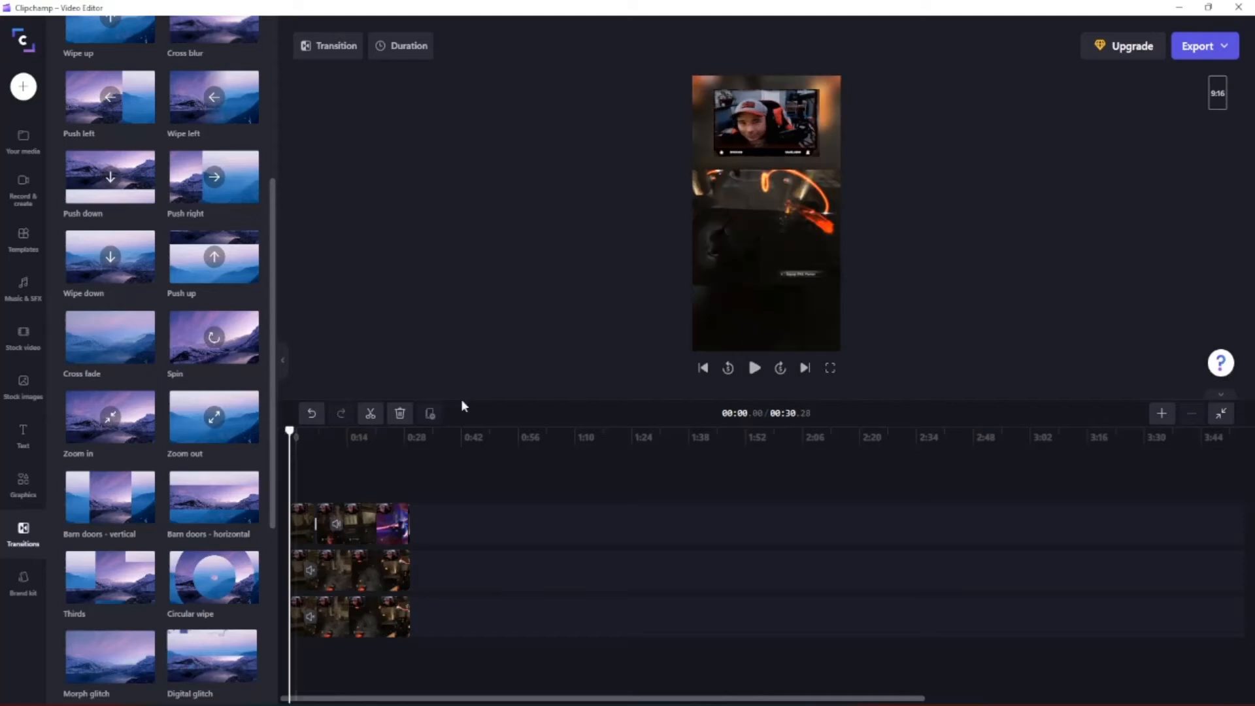
pyautogui.click(755, 369)
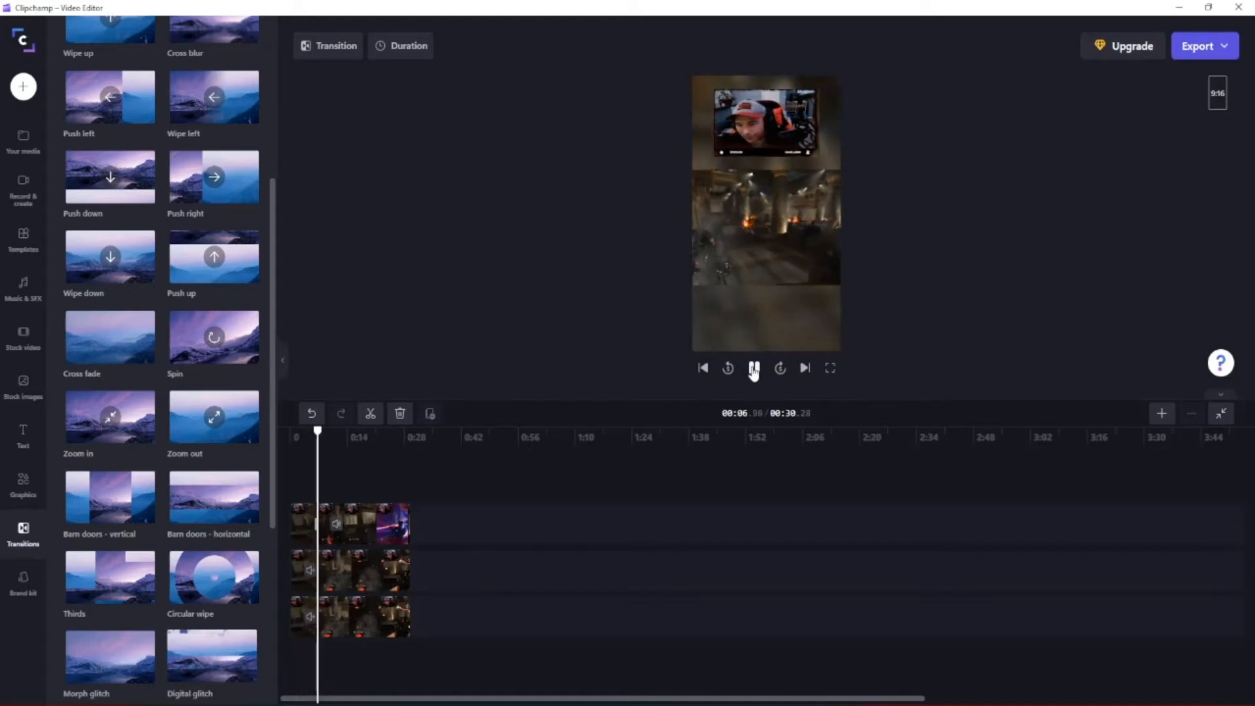
pyautogui.click(755, 369)
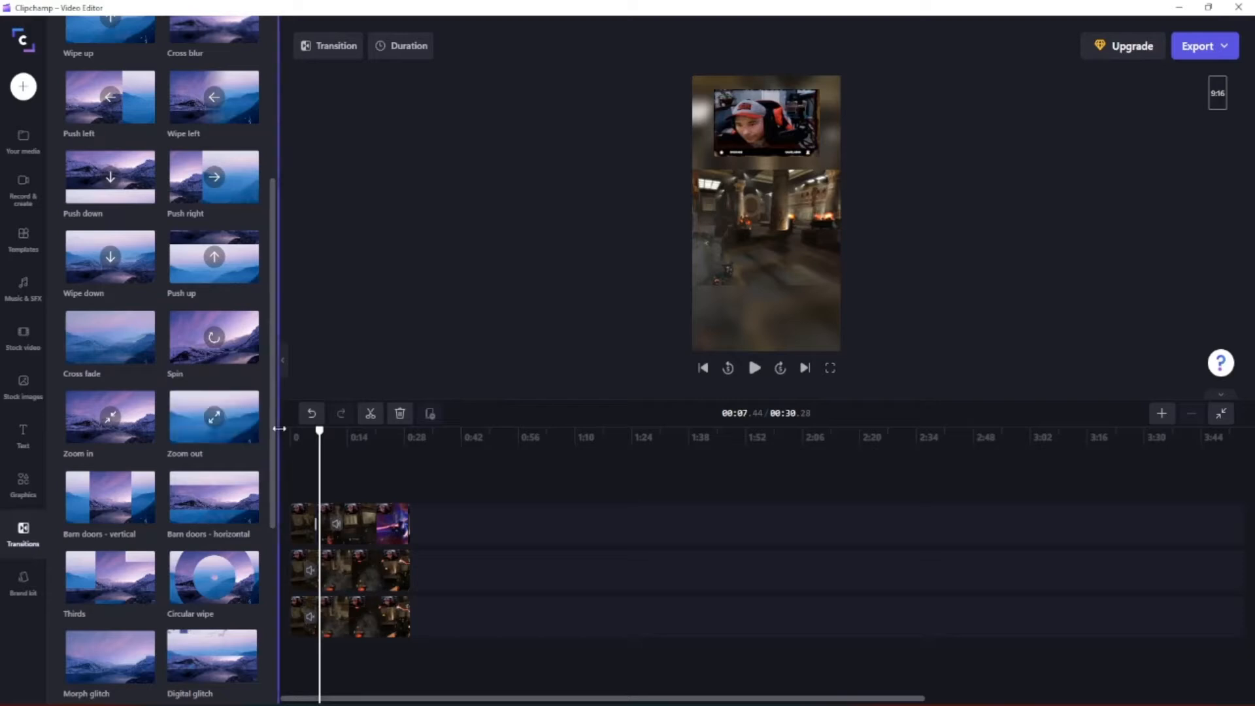
# Look through the overlay graphics and dismiss the content backup prompt.
pyautogui.click(26, 479)
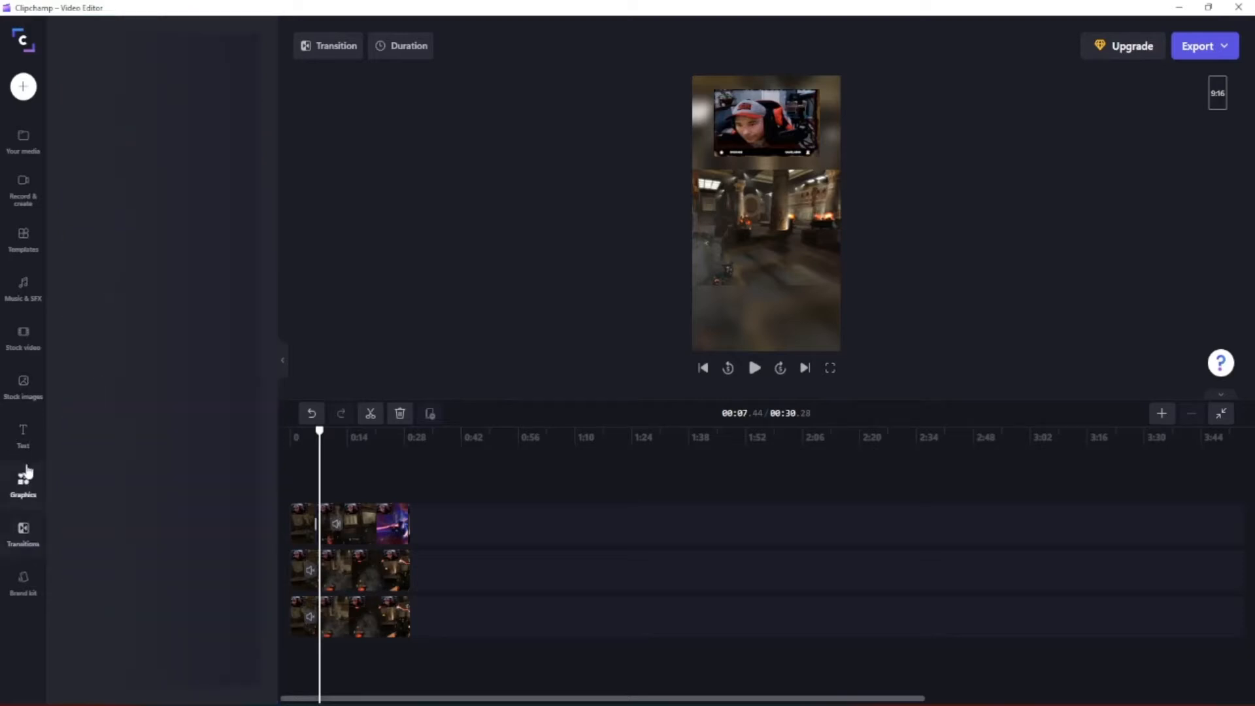
pyautogui.scroll(-1, 184, 381)
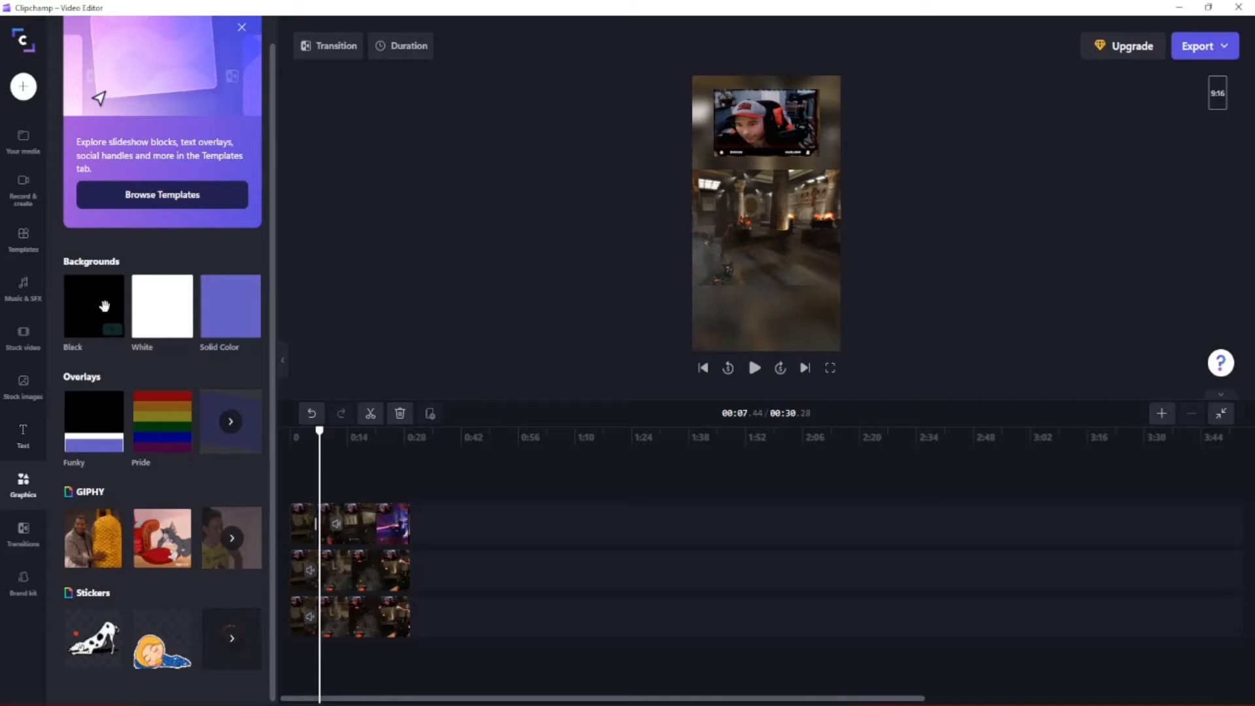
pyautogui.click(230, 422)
pyautogui.scroll(-10, 173, 340)
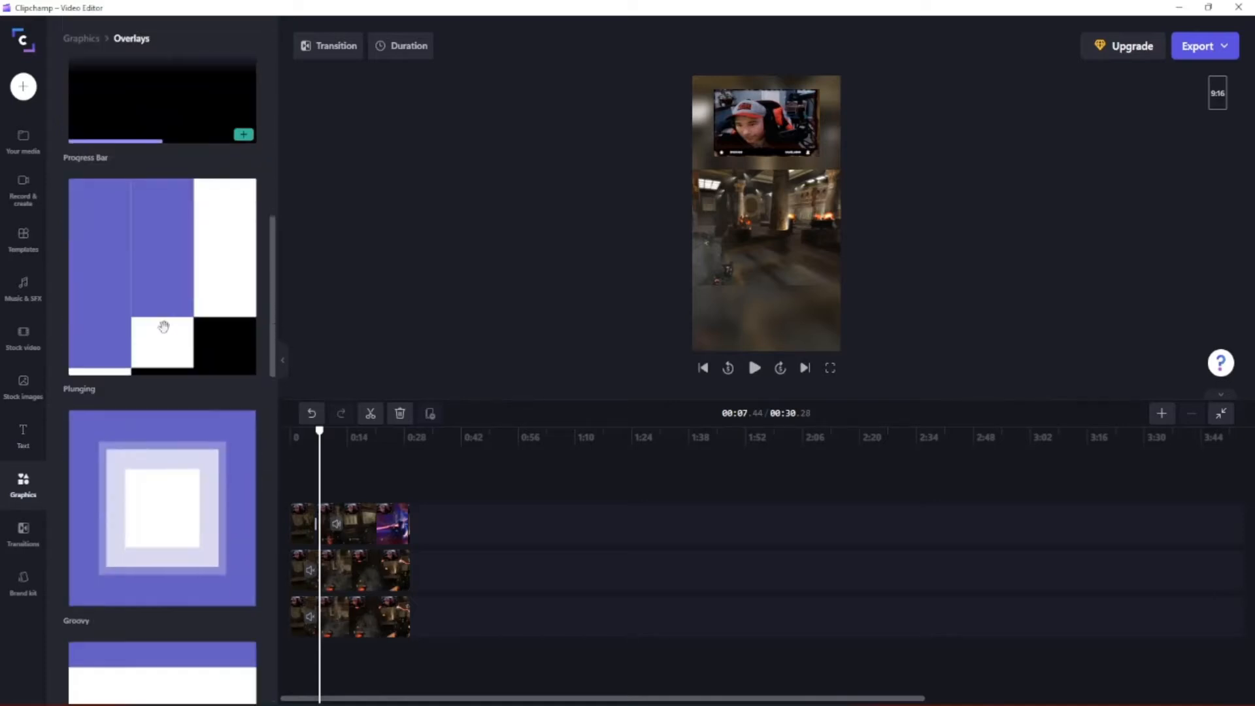
pyautogui.scroll(-15, 163, 327)
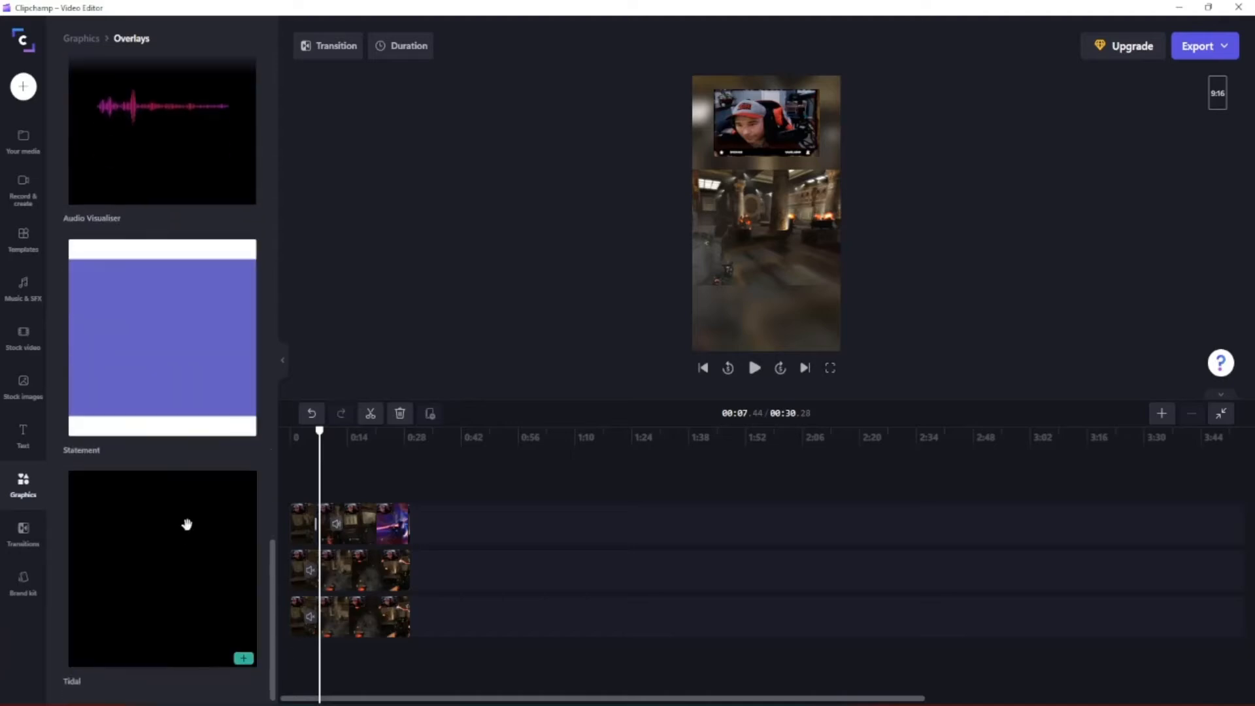
pyautogui.scroll(20, 161, 436)
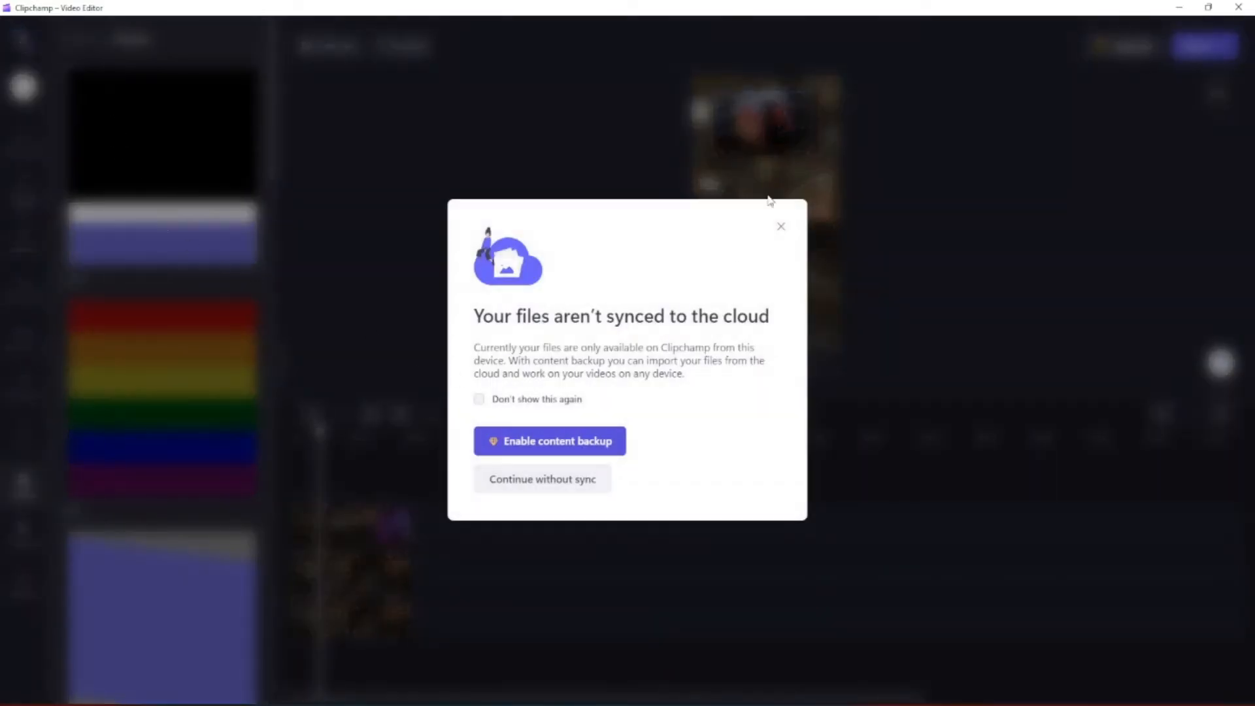
pyautogui.click(781, 229)
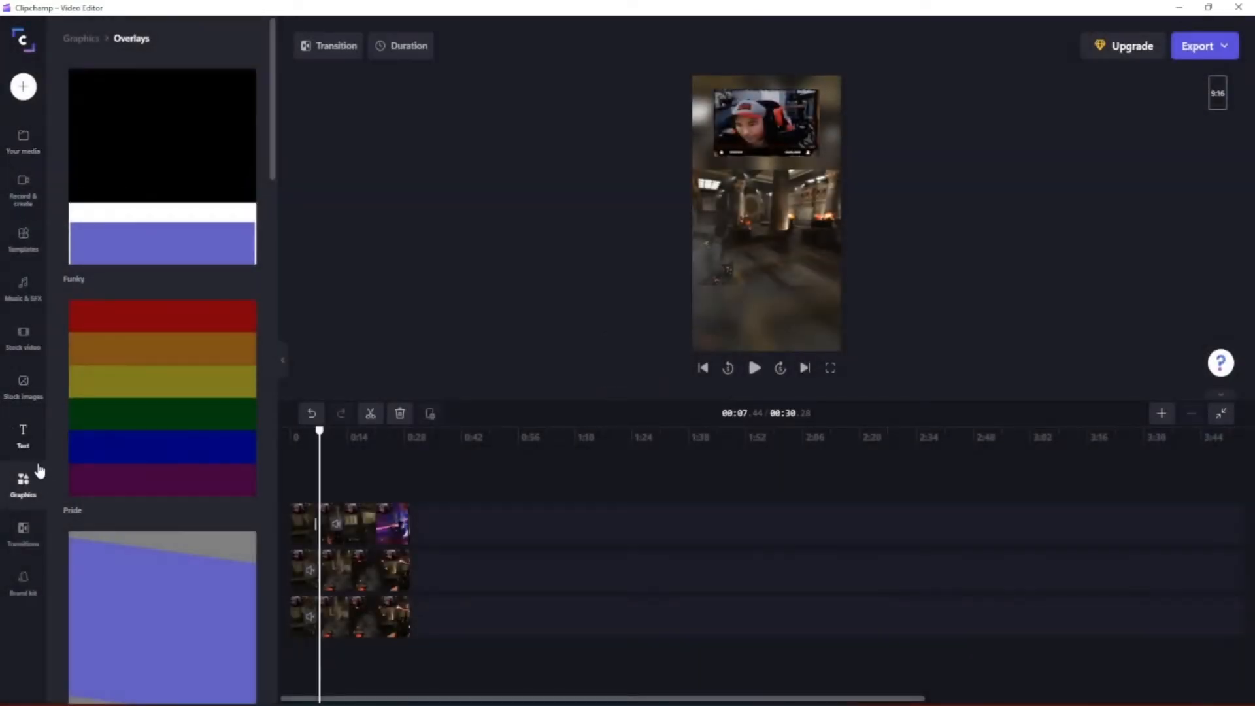
# Add the seven-second stock subscribe panel with blue thumbs-up and yellow bell at the start of the timeline.
pyautogui.click(23, 452)
pyautogui.click(23, 386)
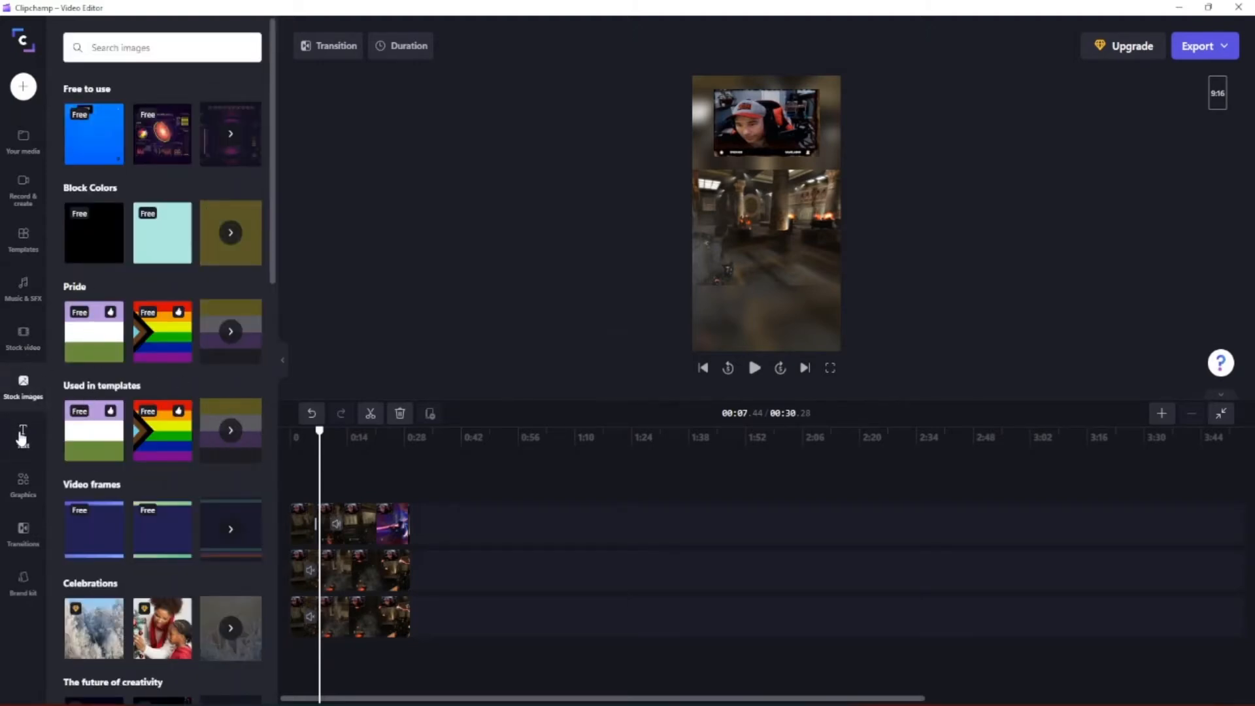
pyautogui.click(22, 344)
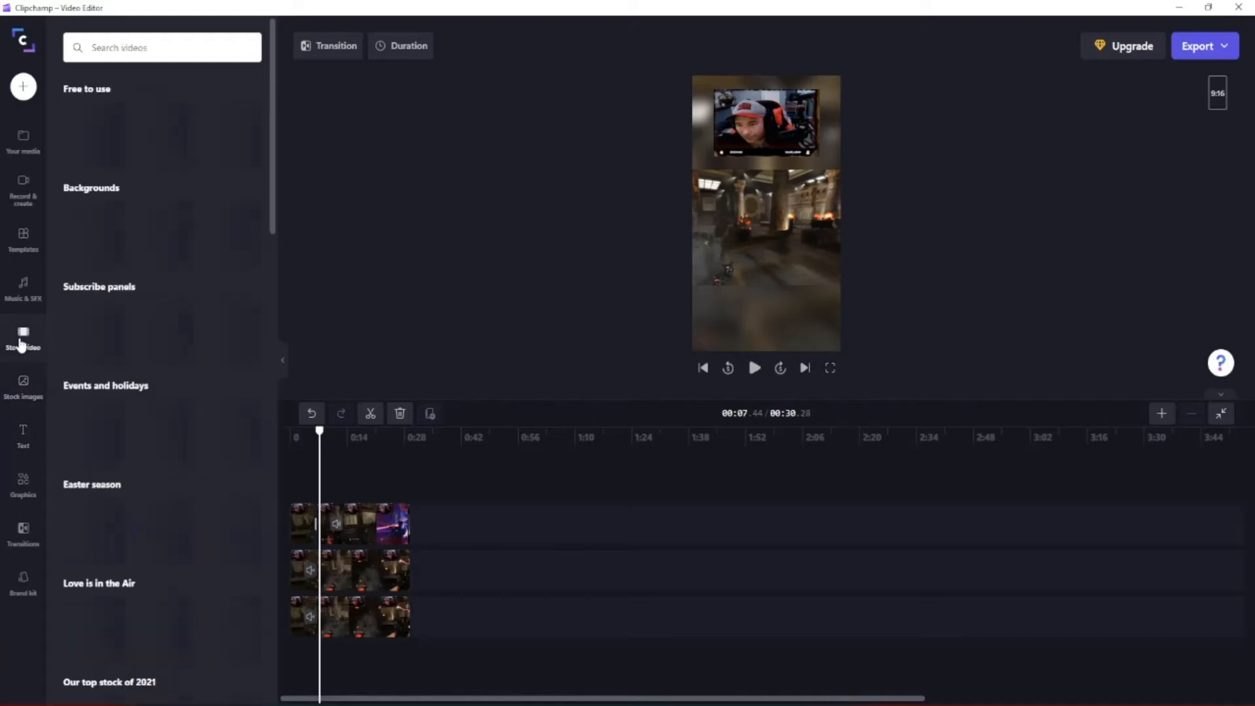
pyautogui.click(226, 330)
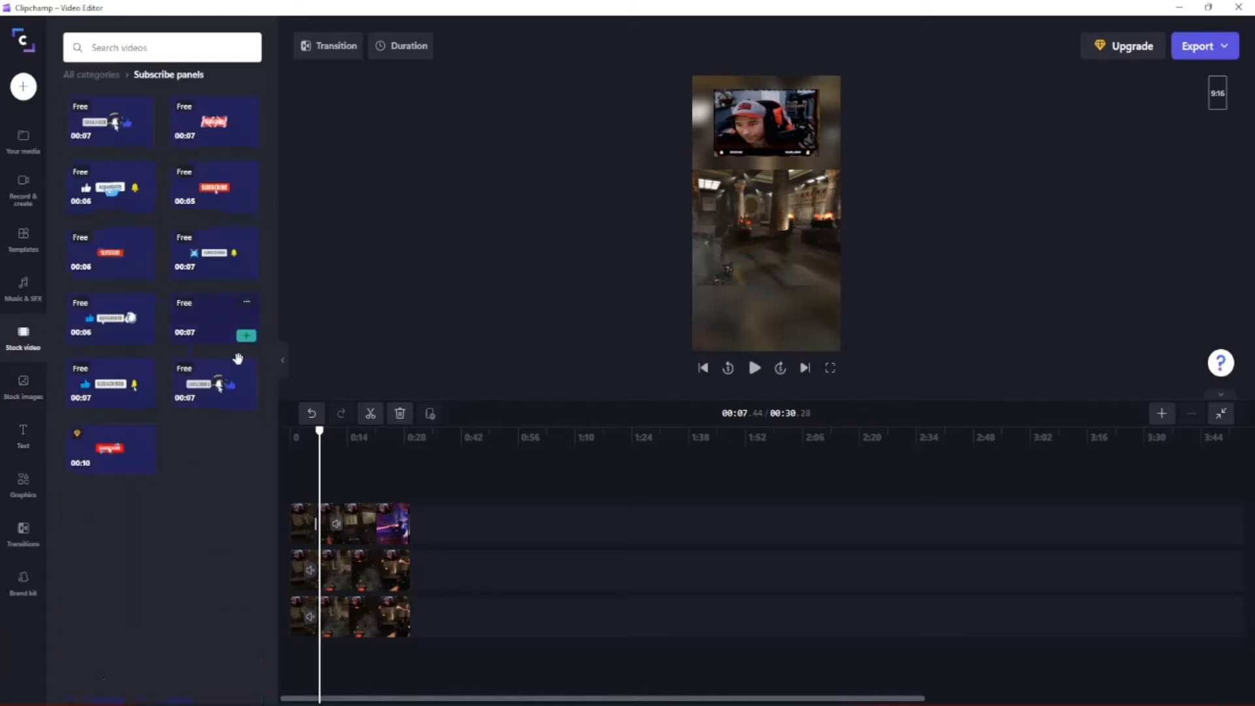
pyautogui.moveTo(319, 433); pyautogui.dragTo(290, 434)
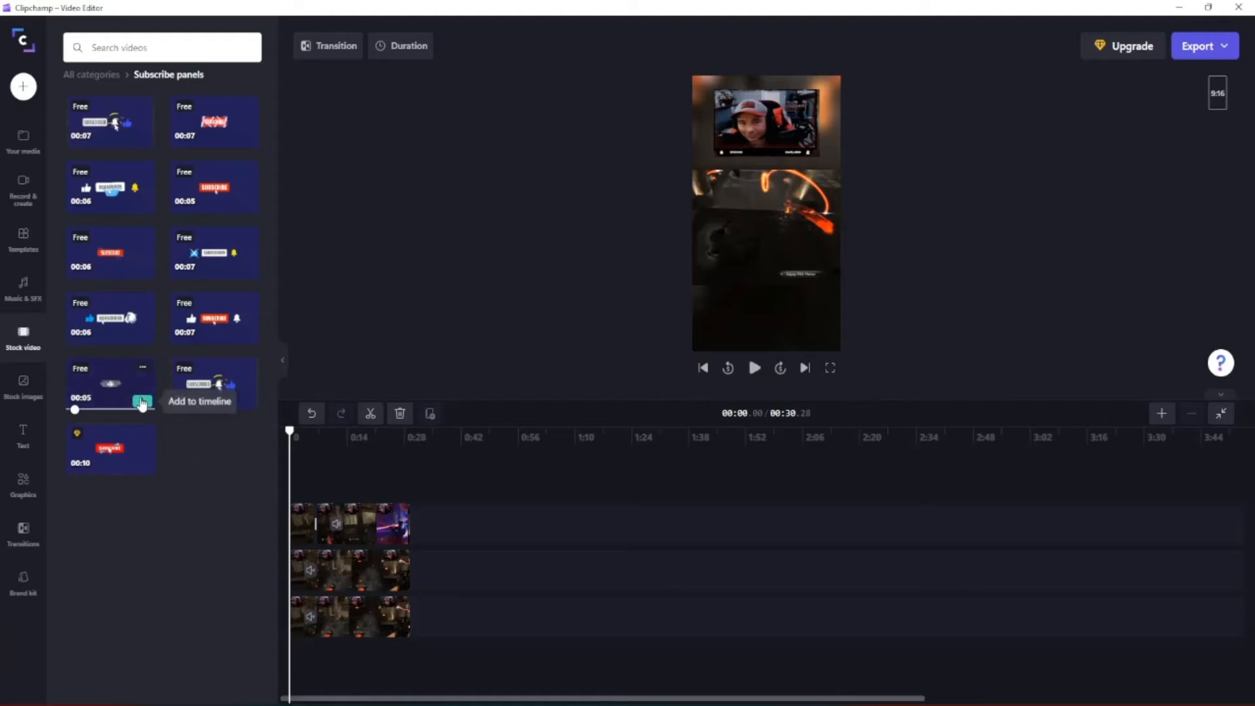
pyautogui.click(142, 400)
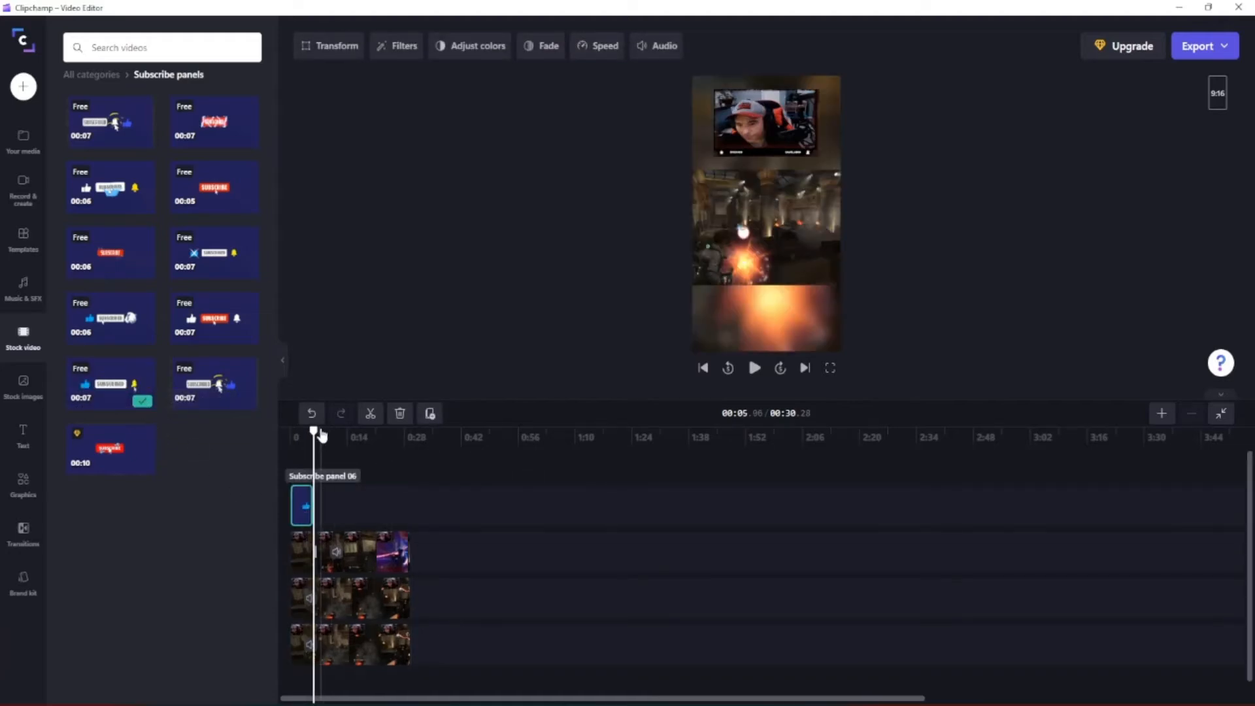
# Position the subscribe panel over the lower part of the vertical frame, below the gameplay centre, and return the playhead to the start.
pyautogui.moveTo(320, 435); pyautogui.dragTo(306, 432)
pyautogui.moveTo(730, 297); pyautogui.dragTo(739, 323)
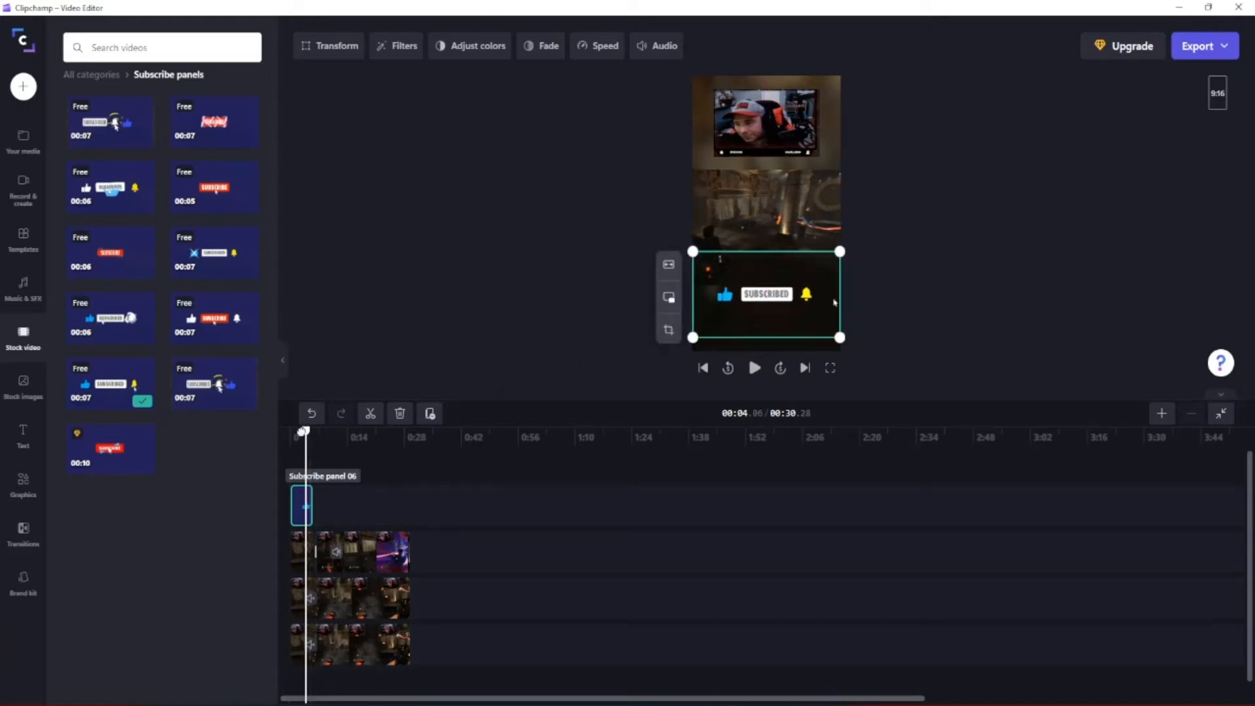
pyautogui.moveTo(303, 432); pyautogui.dragTo(288, 431)
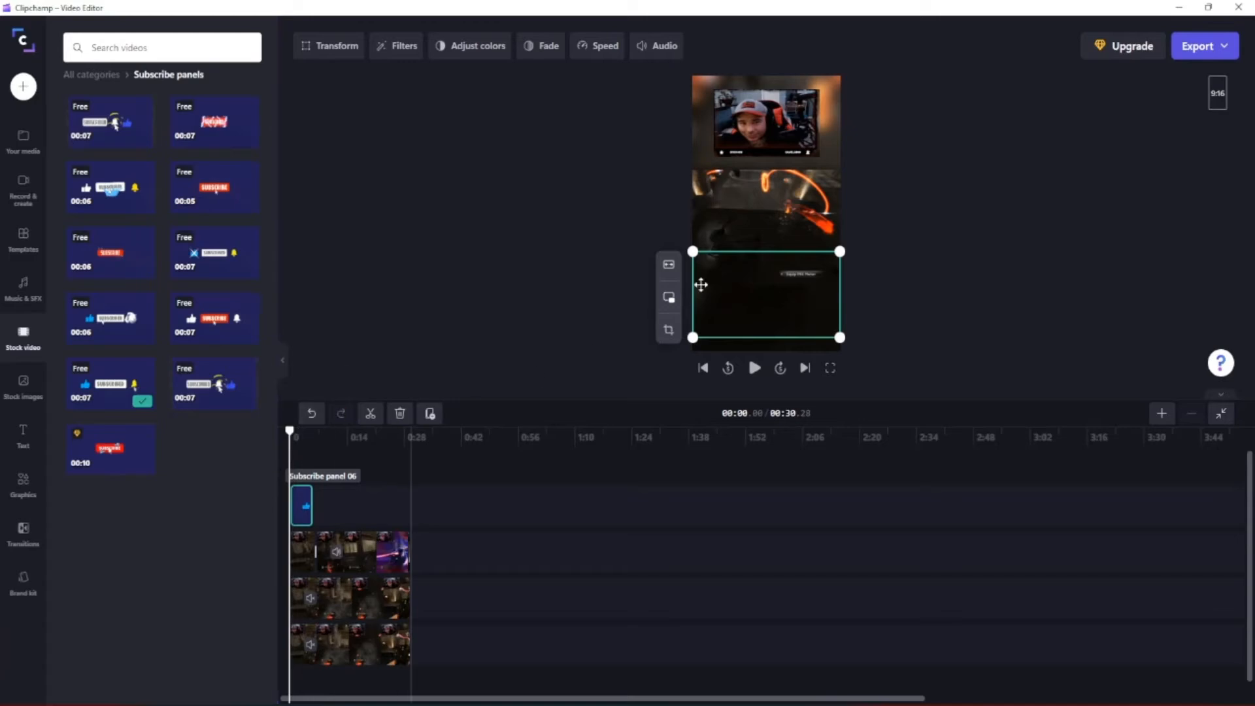
# Look through the template categories from YouTube and Gaming down to Real estate and Law.
pyautogui.click(23, 238)
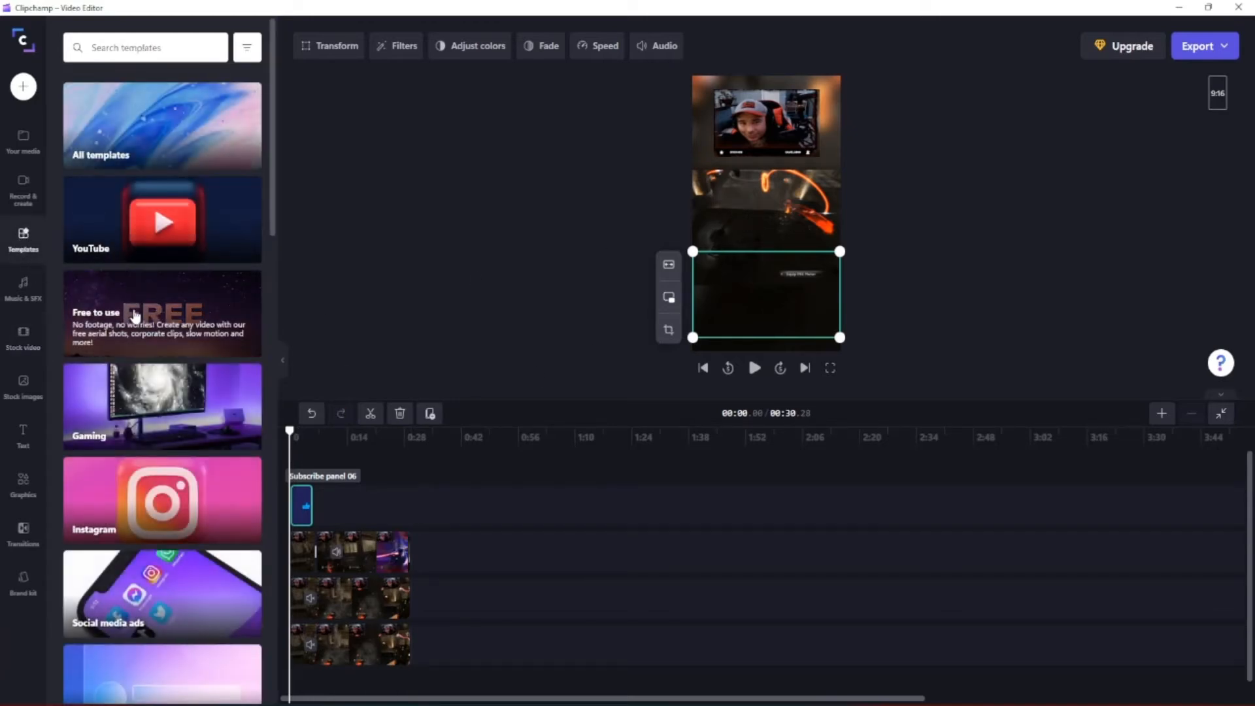
pyautogui.scroll(-6, 131, 366)
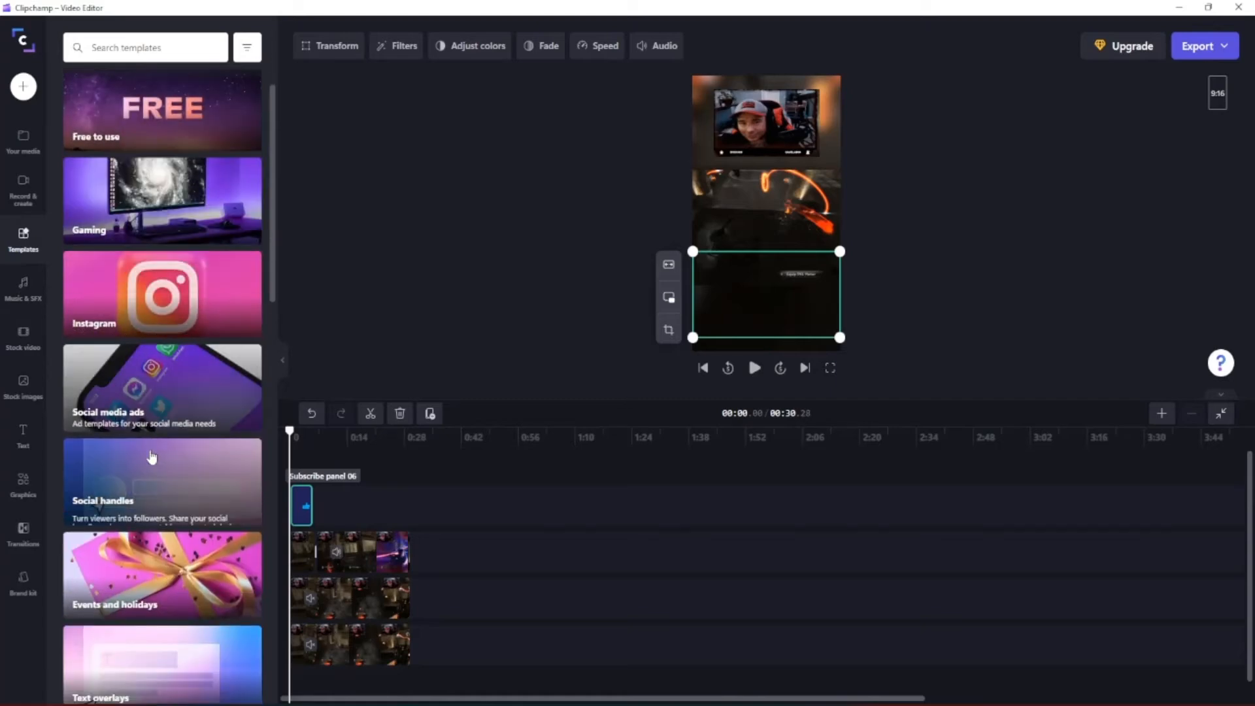
pyautogui.scroll(-5, 135, 418)
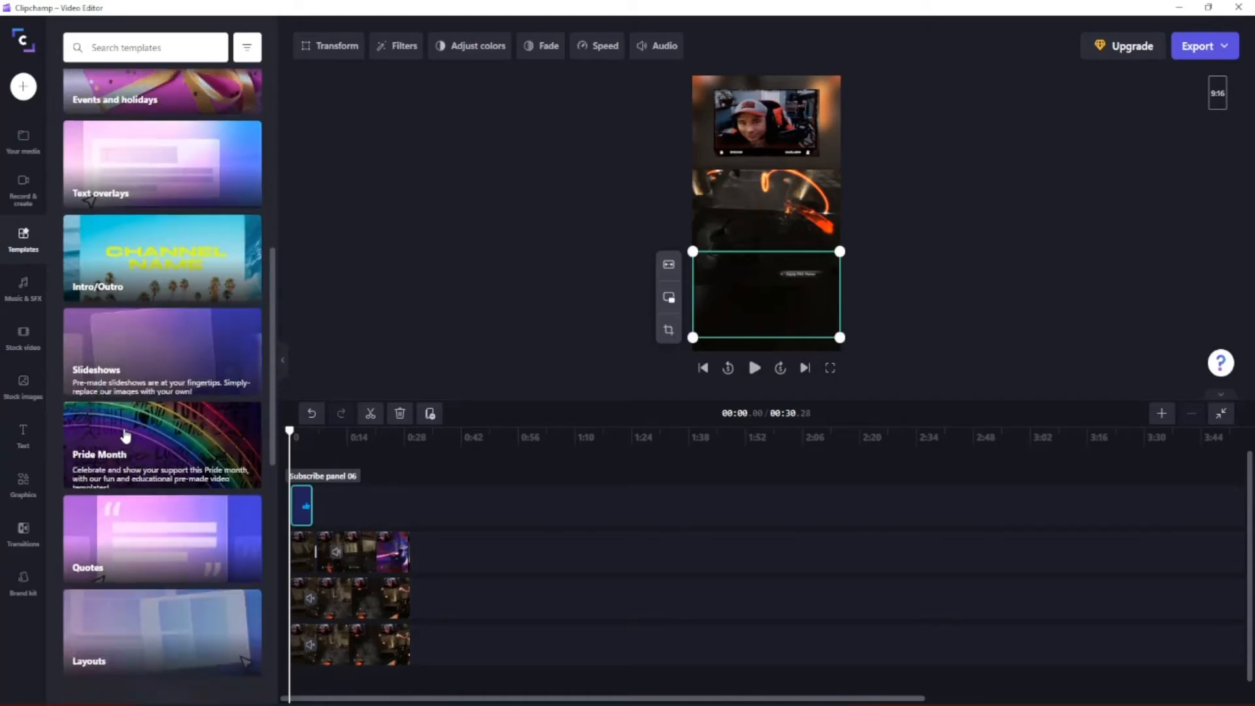
pyautogui.scroll(-5, 129, 379)
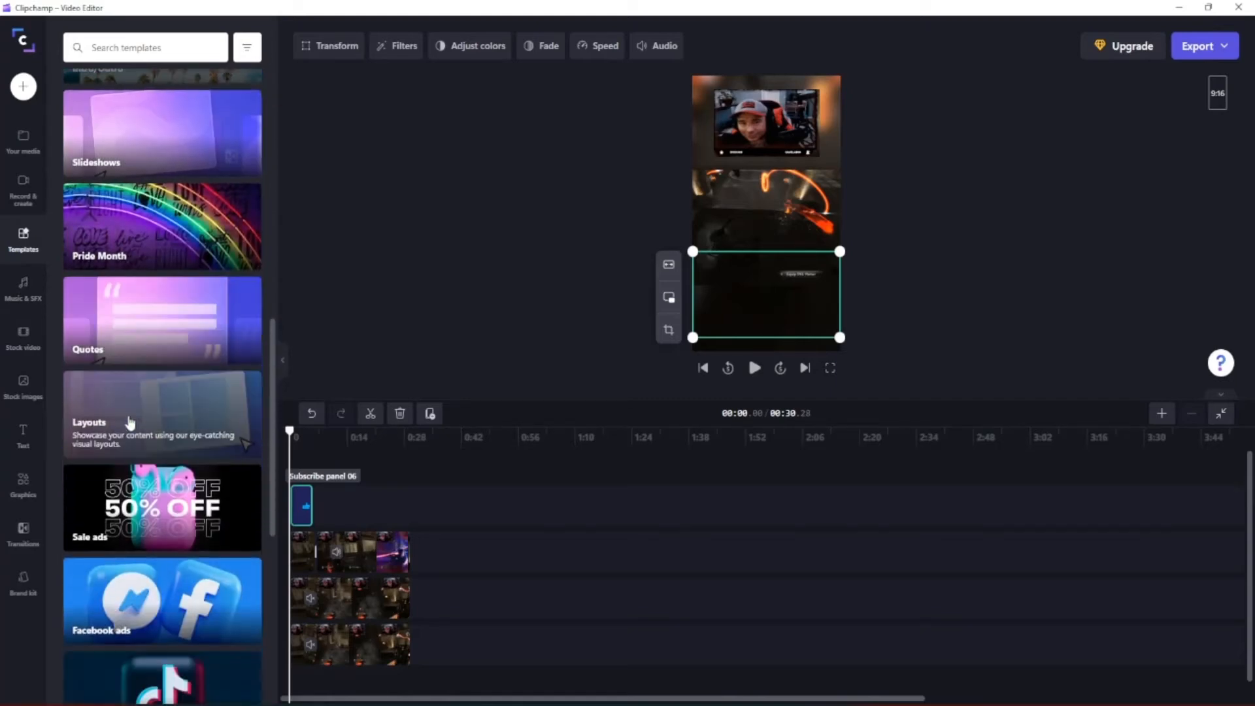
pyautogui.scroll(-5, 130, 424)
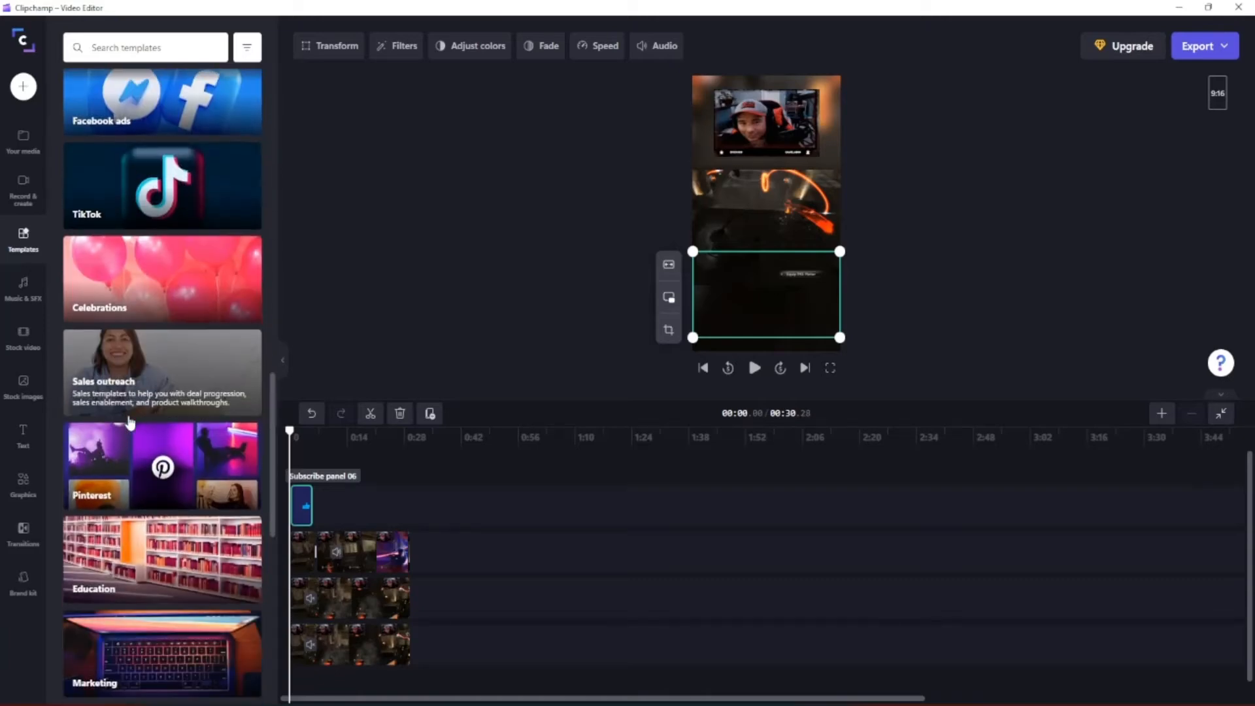
pyautogui.scroll(-5, 130, 424)
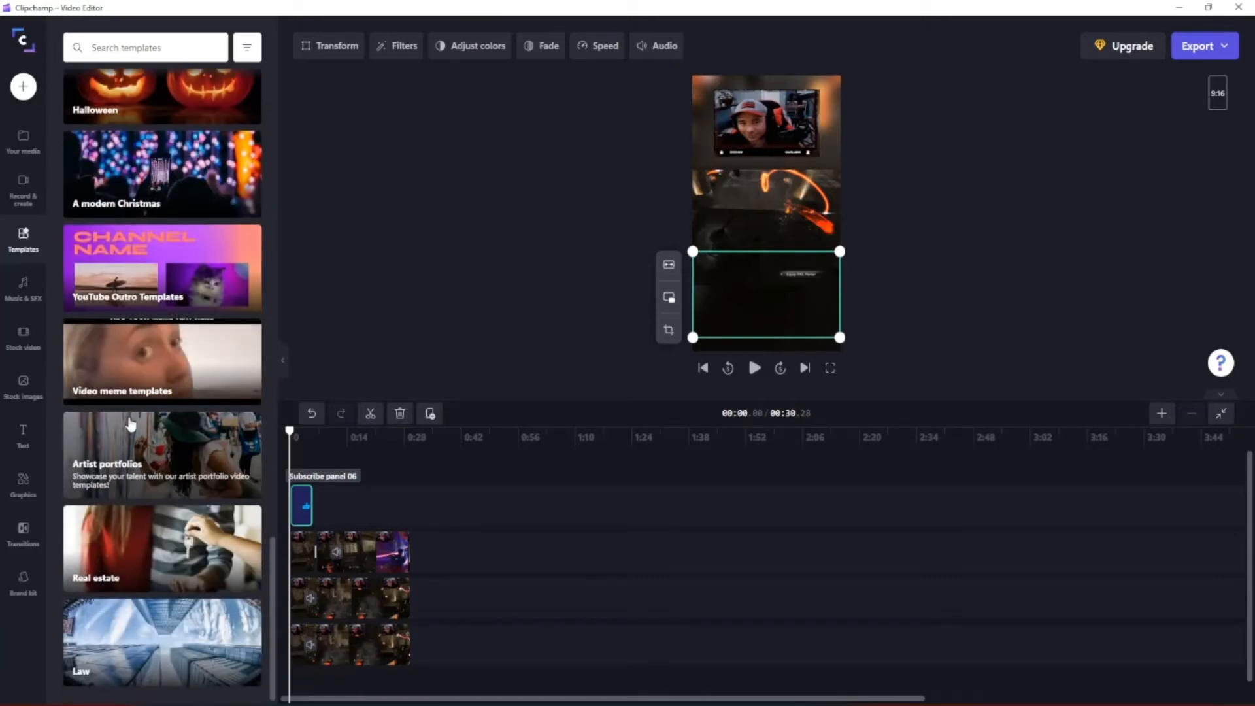
pyautogui.scroll(15, 130, 418)
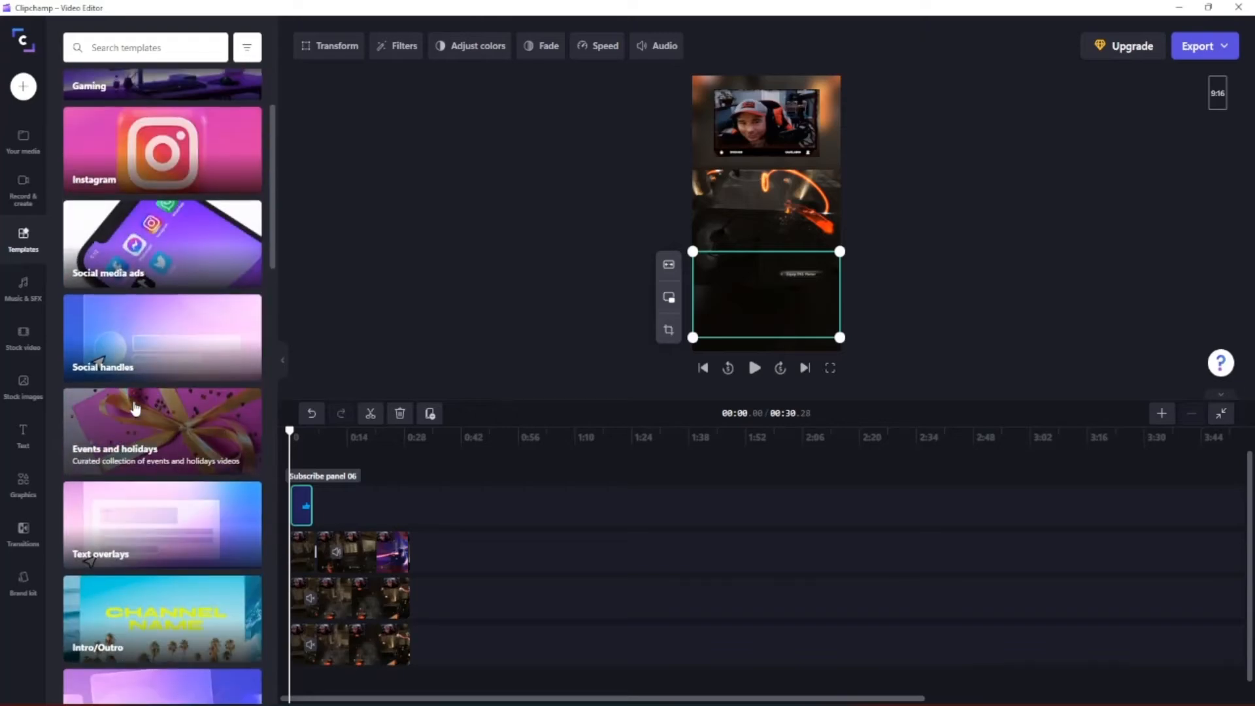
pyautogui.scroll(5, 134, 358)
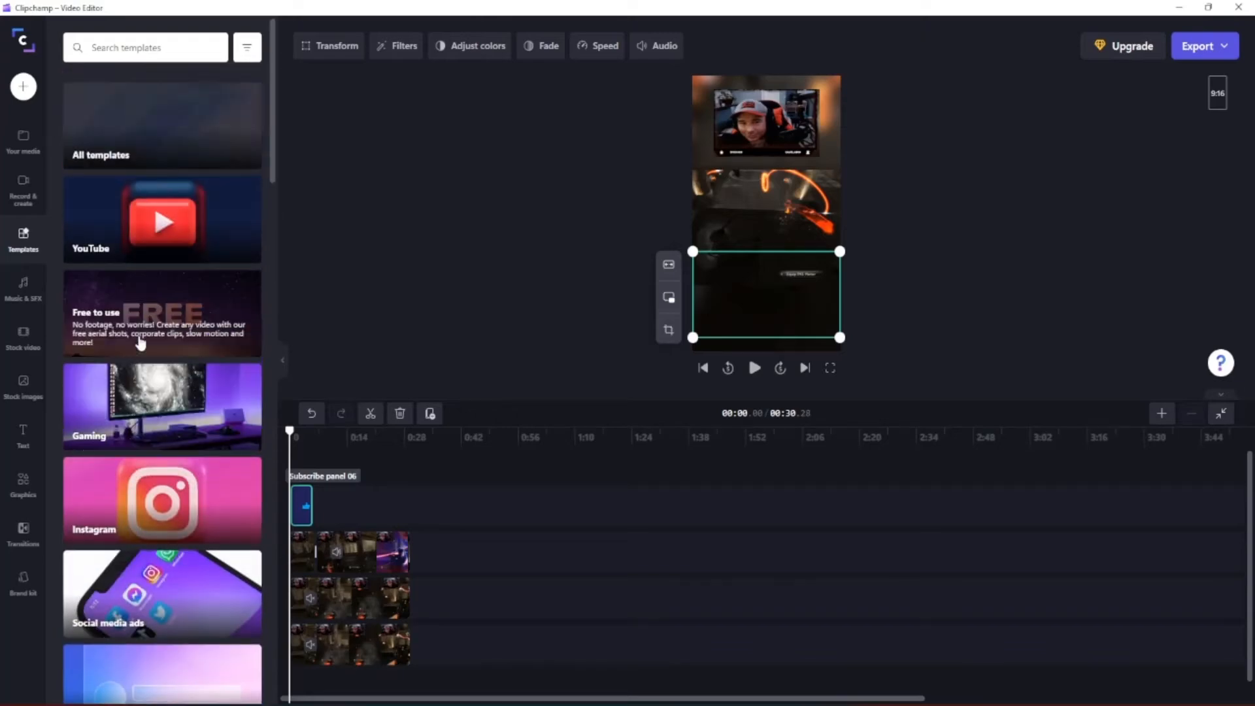
# Browse the complete collection of templates and return to the beginning of the list.
pyautogui.click(154, 154)
pyautogui.scroll(-15, 194, 327)
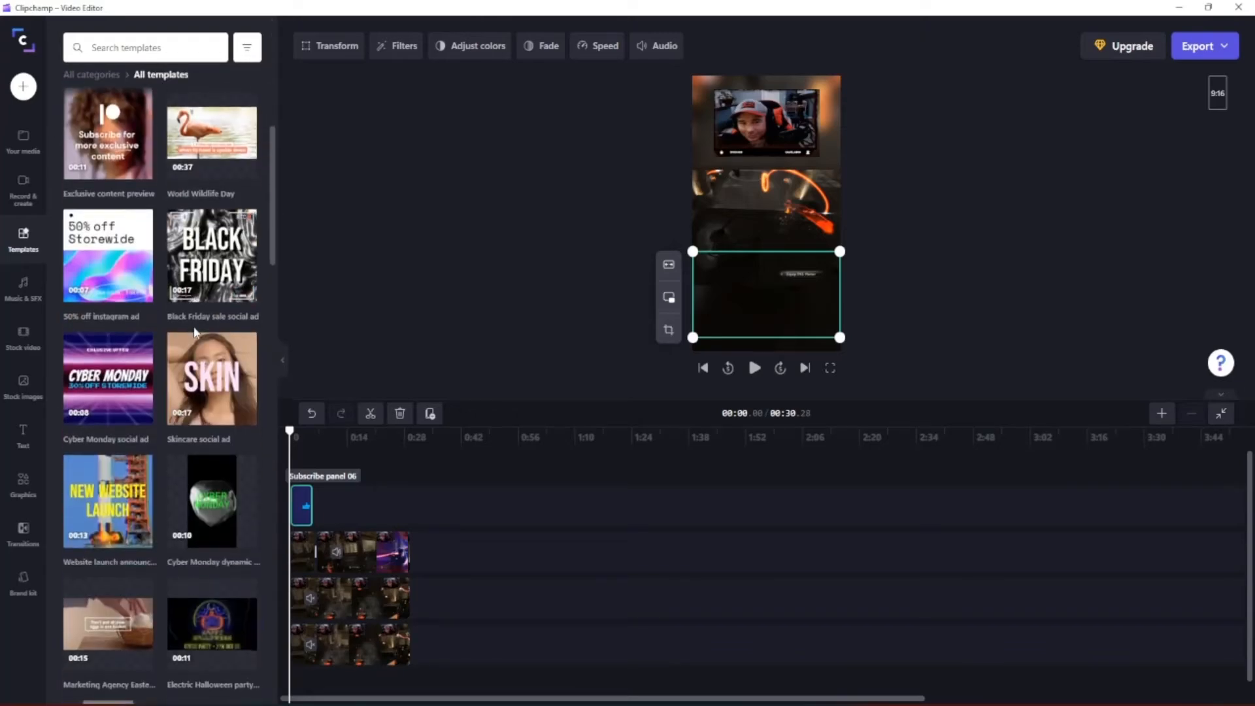
pyautogui.scroll(-12, 193, 327)
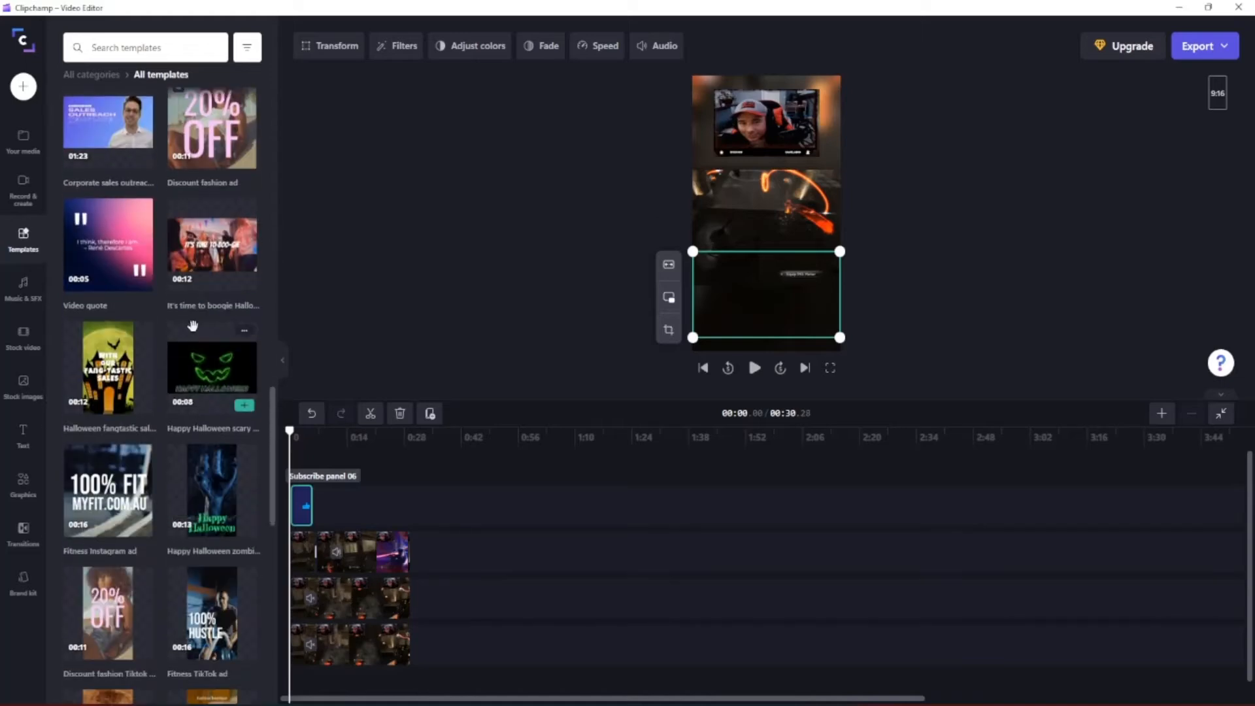
pyautogui.scroll(-10, 198, 383)
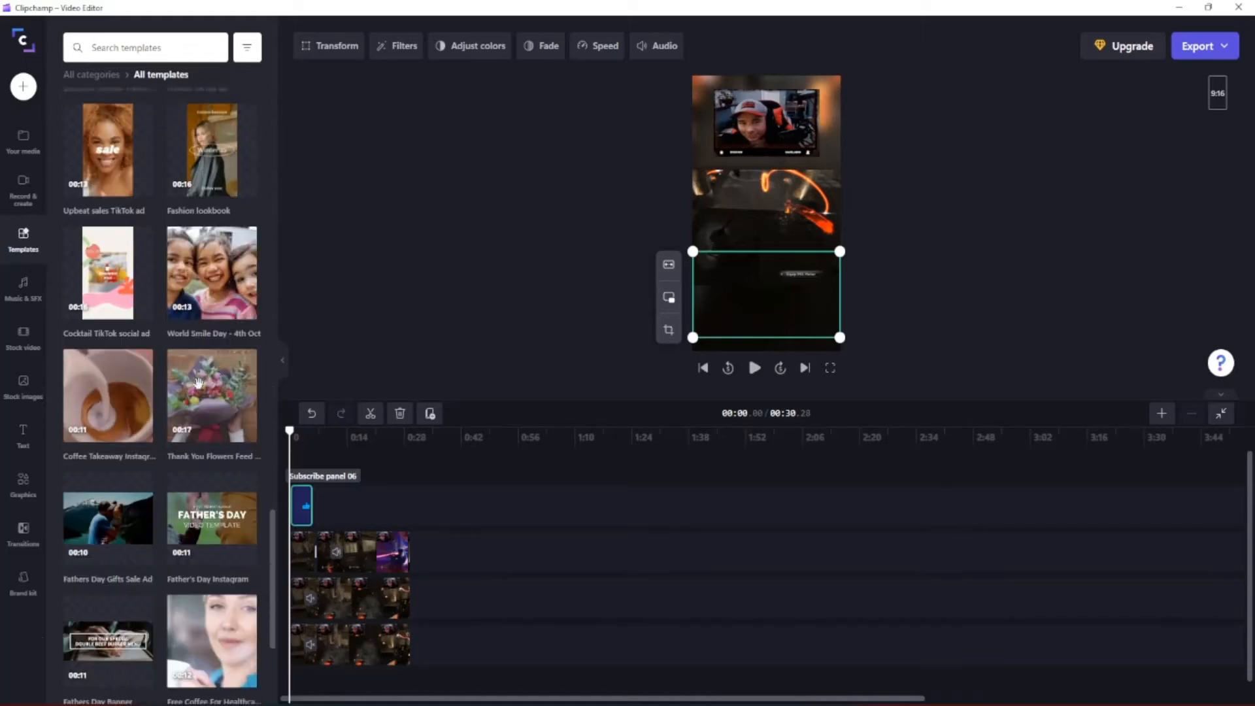
pyautogui.scroll(-10, 196, 385)
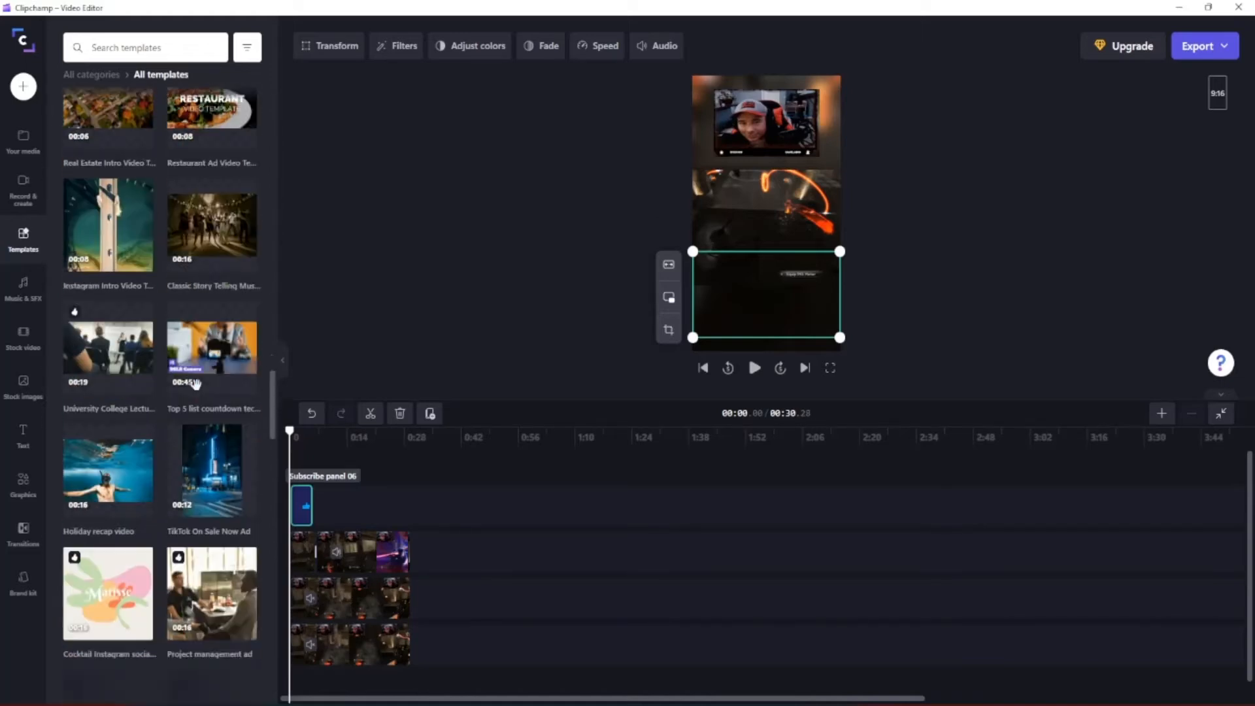
pyautogui.scroll(20, 190, 392)
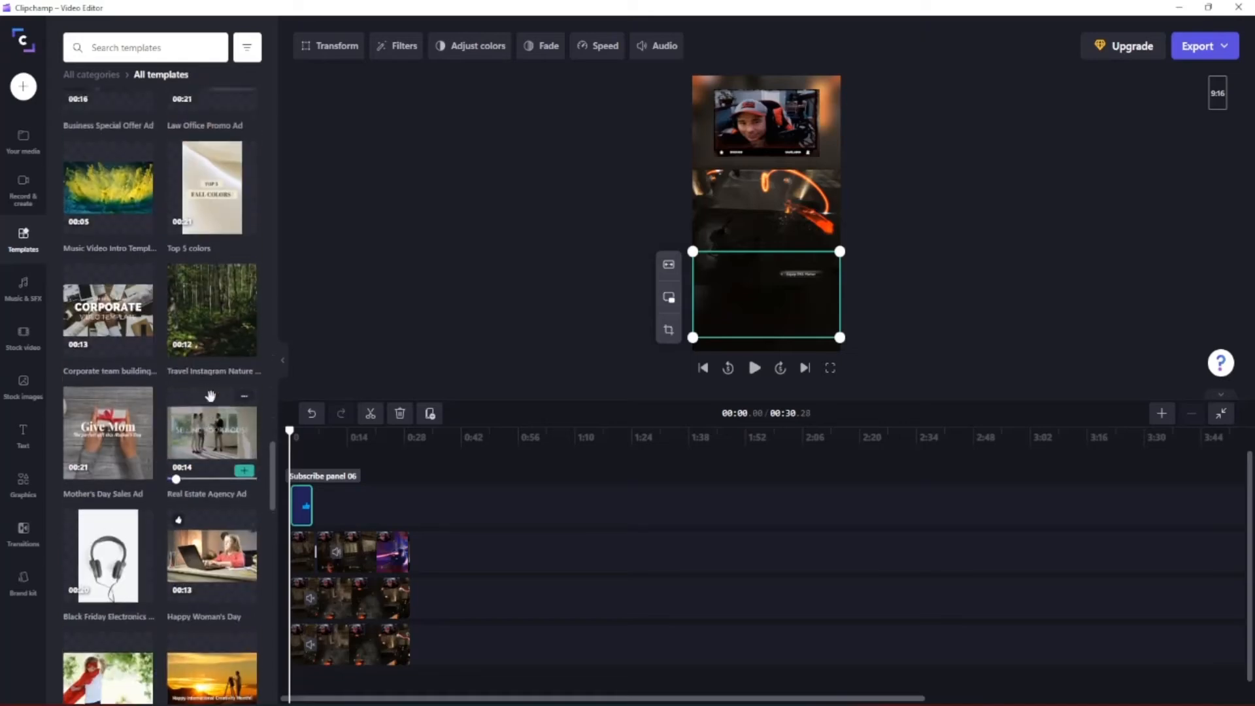
pyautogui.scroll(10, 185, 349)
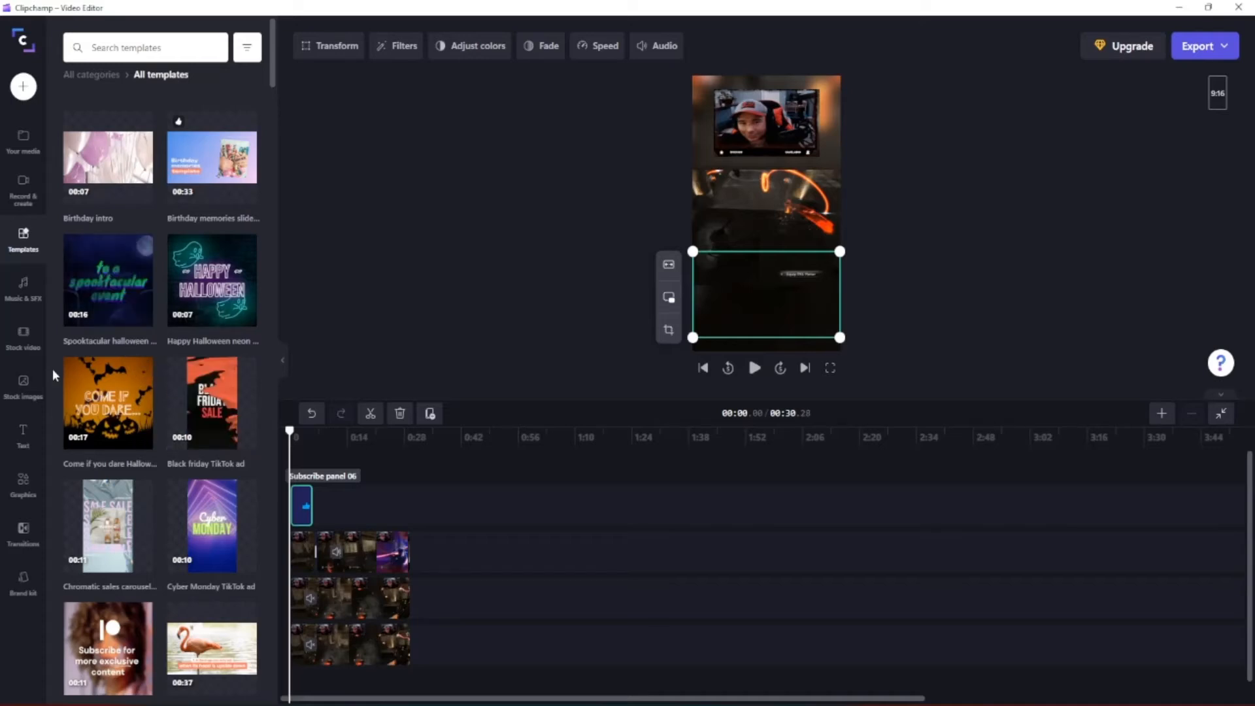
# Look through the stock video categories and bring up the available title text styles.
pyautogui.click(20, 290)
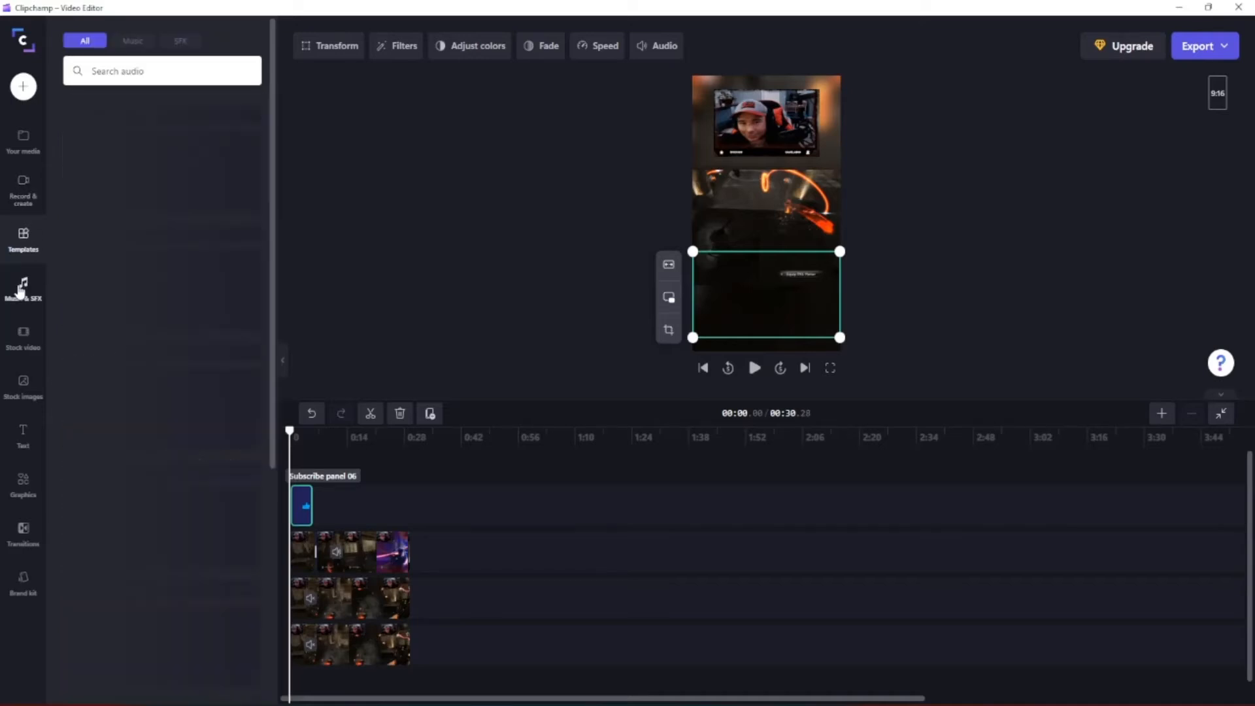
pyautogui.click(26, 338)
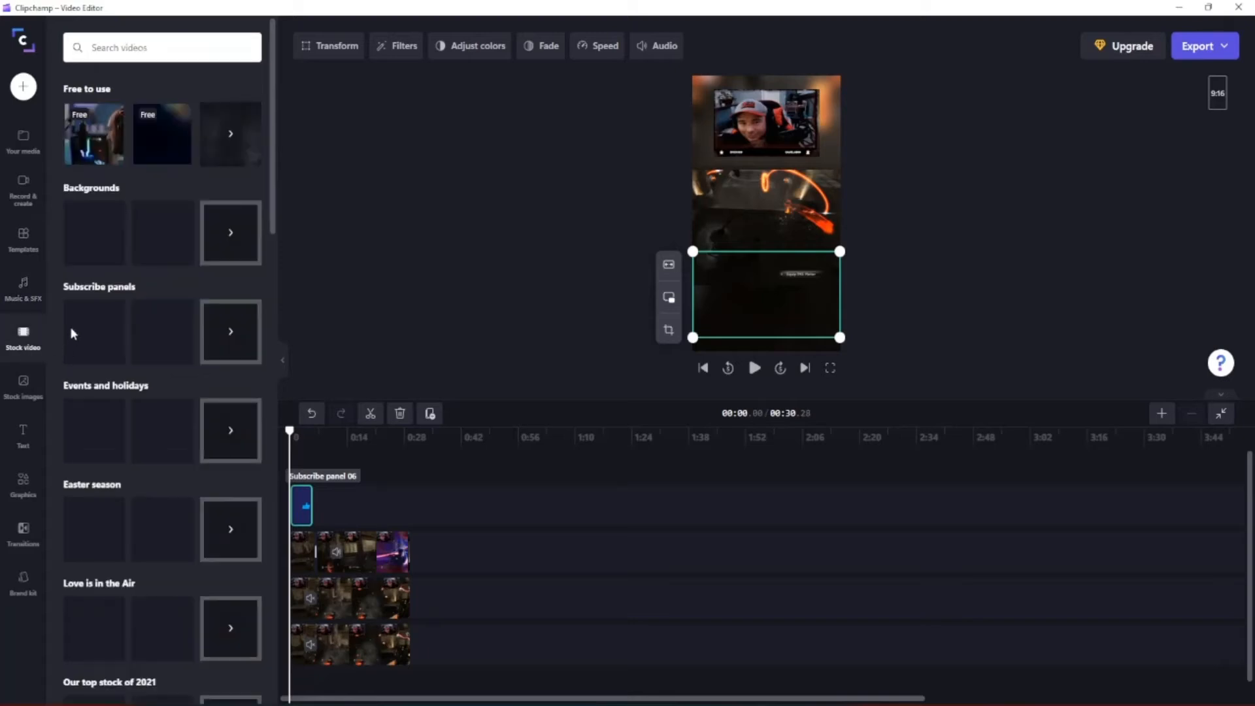
pyautogui.scroll(-2, 191, 327)
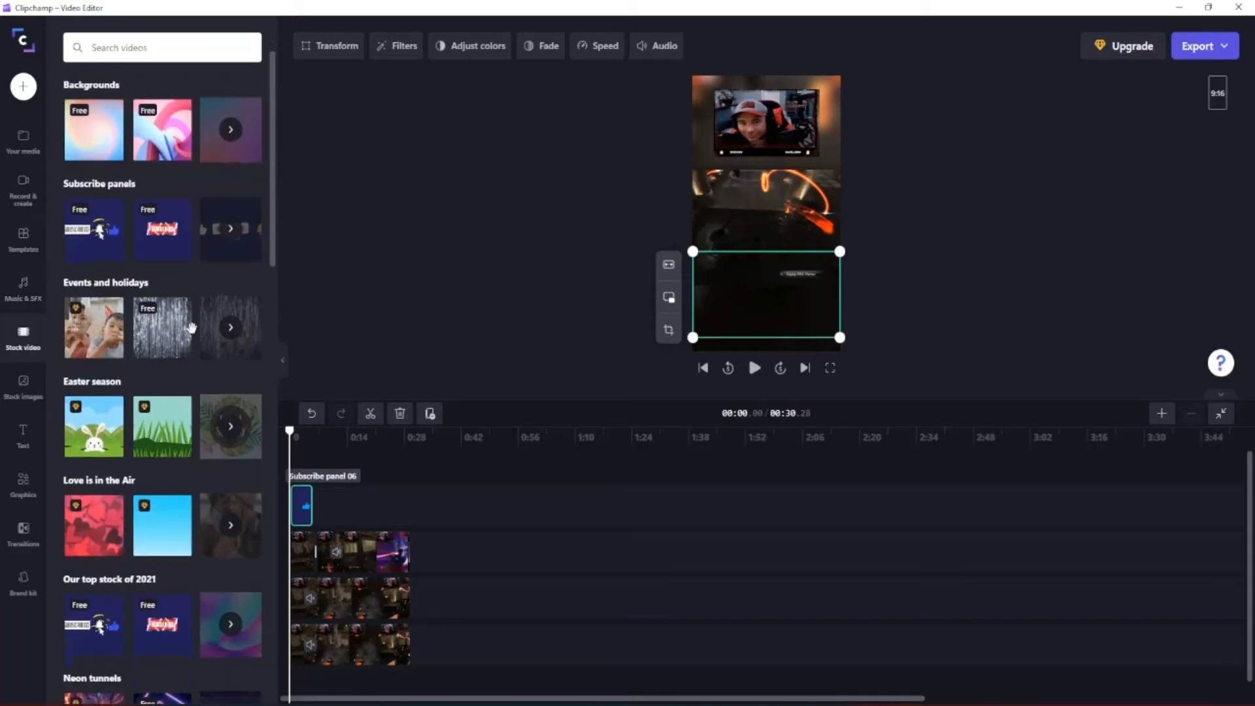
pyautogui.scroll(-6, 191, 328)
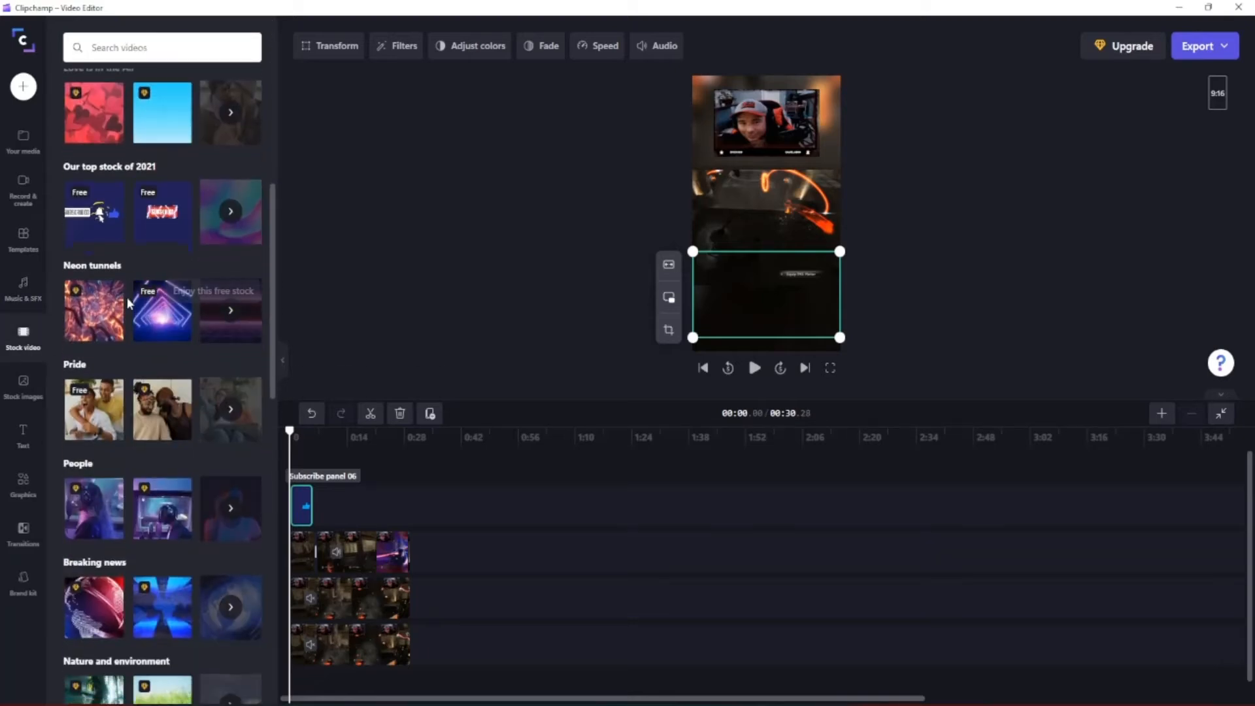
pyautogui.scroll(-6, 127, 297)
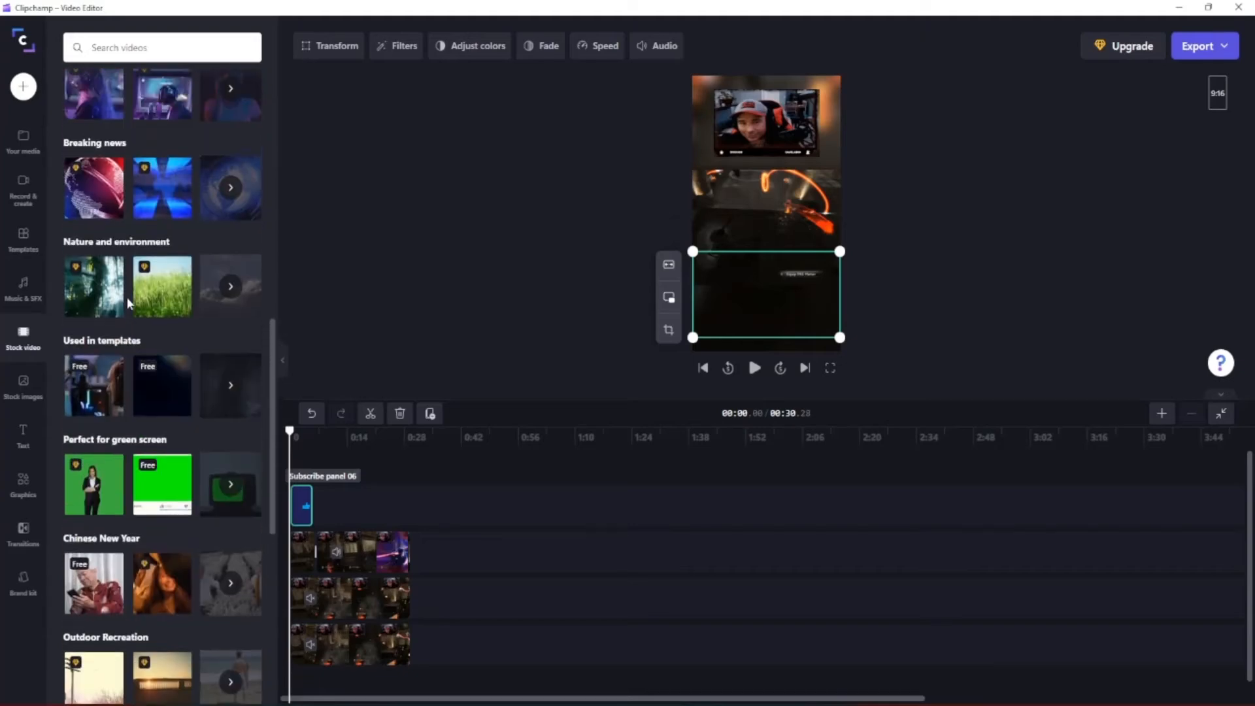
pyautogui.scroll(-3, 126, 296)
pyautogui.scroll(-10, 160, 334)
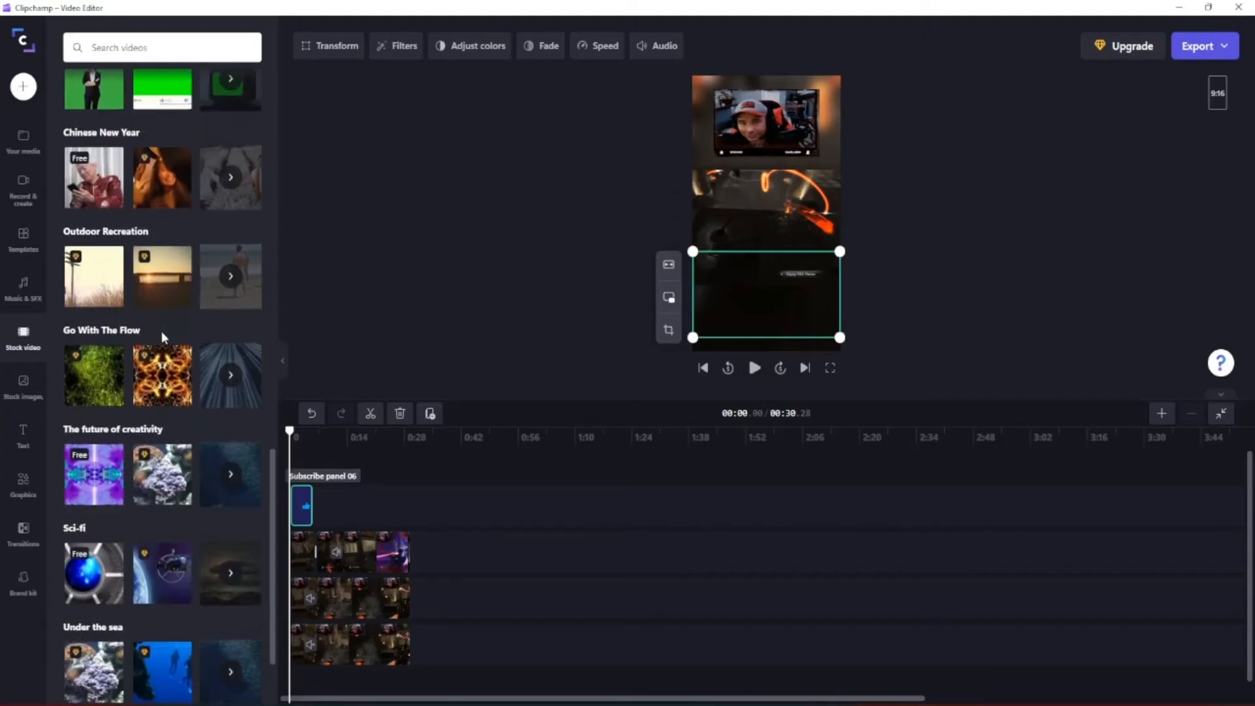
pyautogui.scroll(-1, 163, 337)
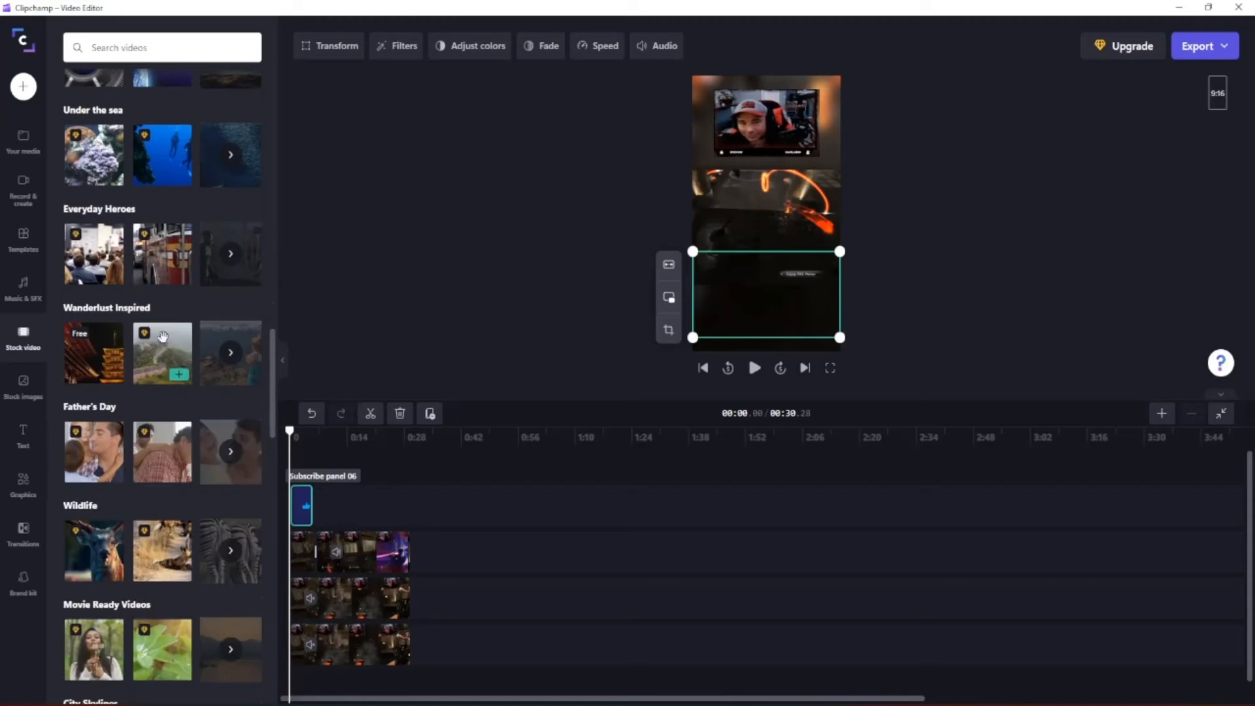
pyautogui.click(23, 444)
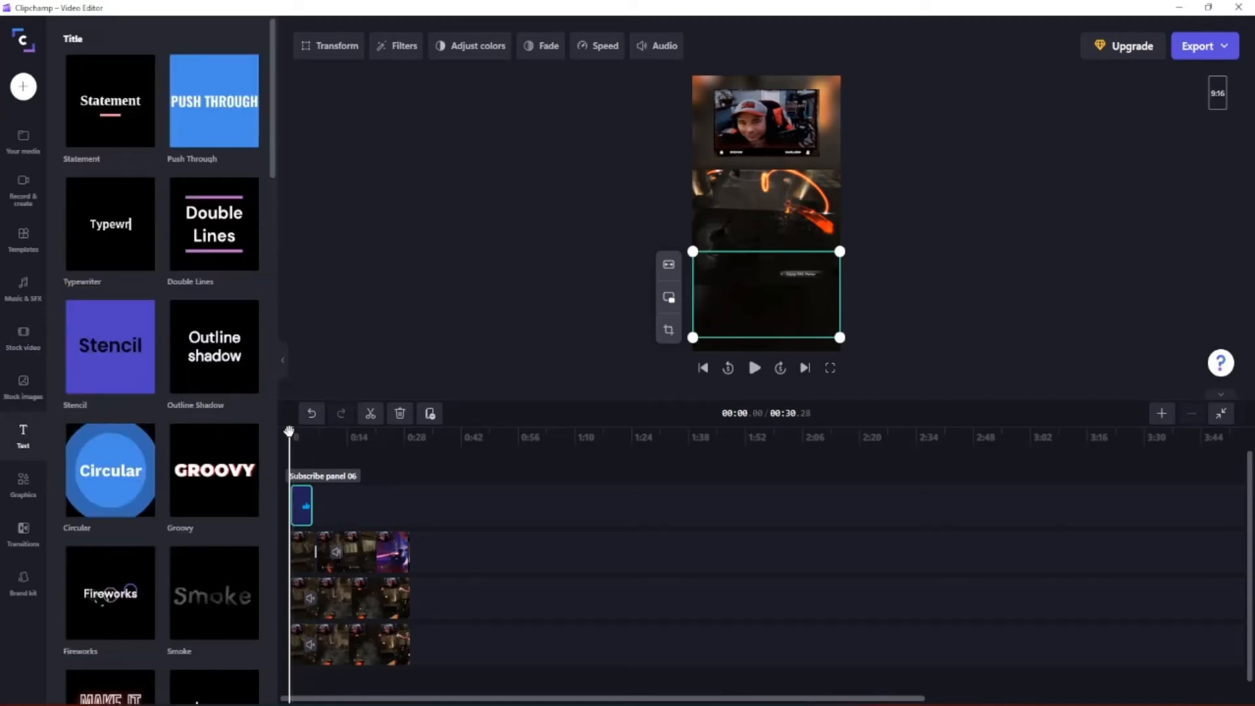
# Play through the video to 14.63 seconds and split the middle gb6.mp4 gameplay clip there.
pyautogui.moveTo(289, 430); pyautogui.dragTo(312, 431)
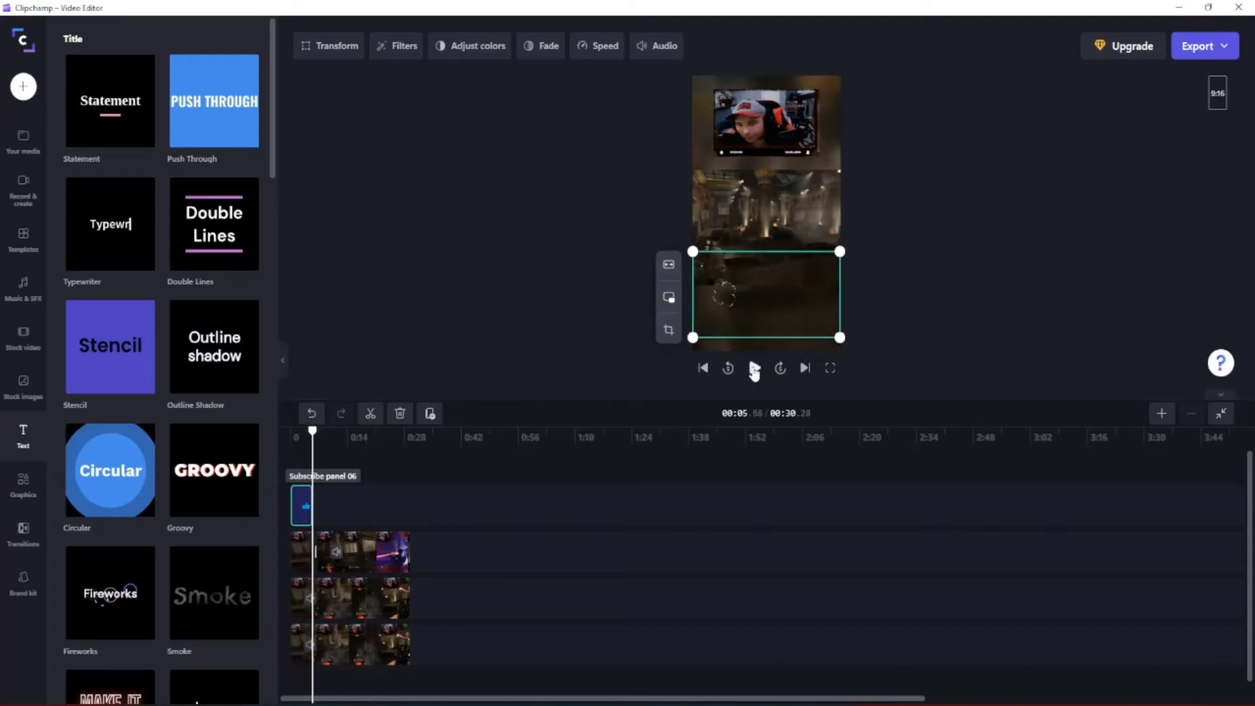
pyautogui.click(754, 369)
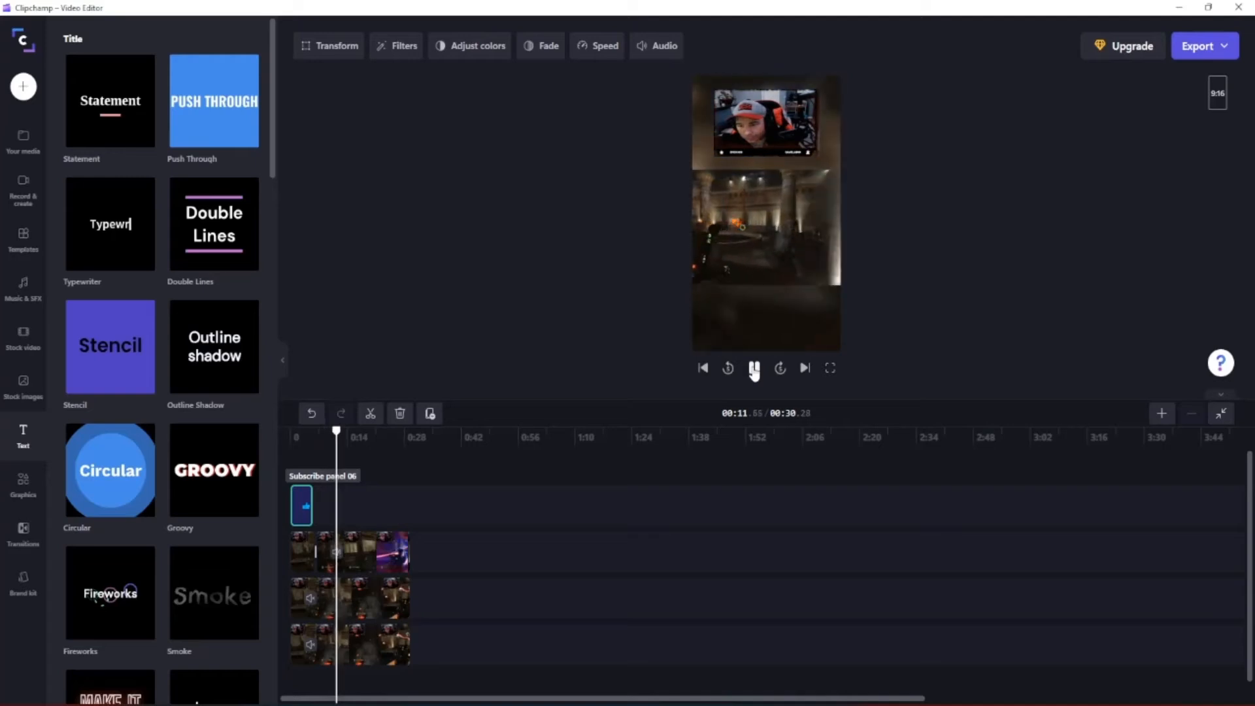
pyautogui.click(754, 370)
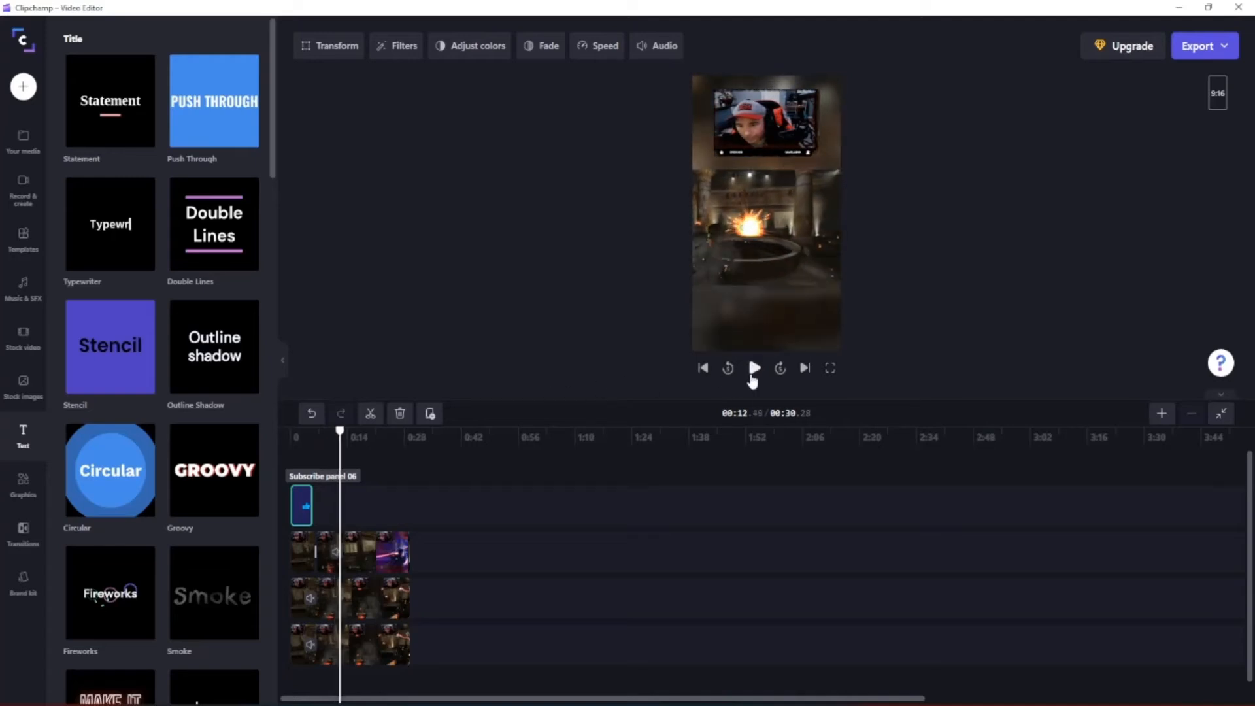
pyautogui.click(754, 370)
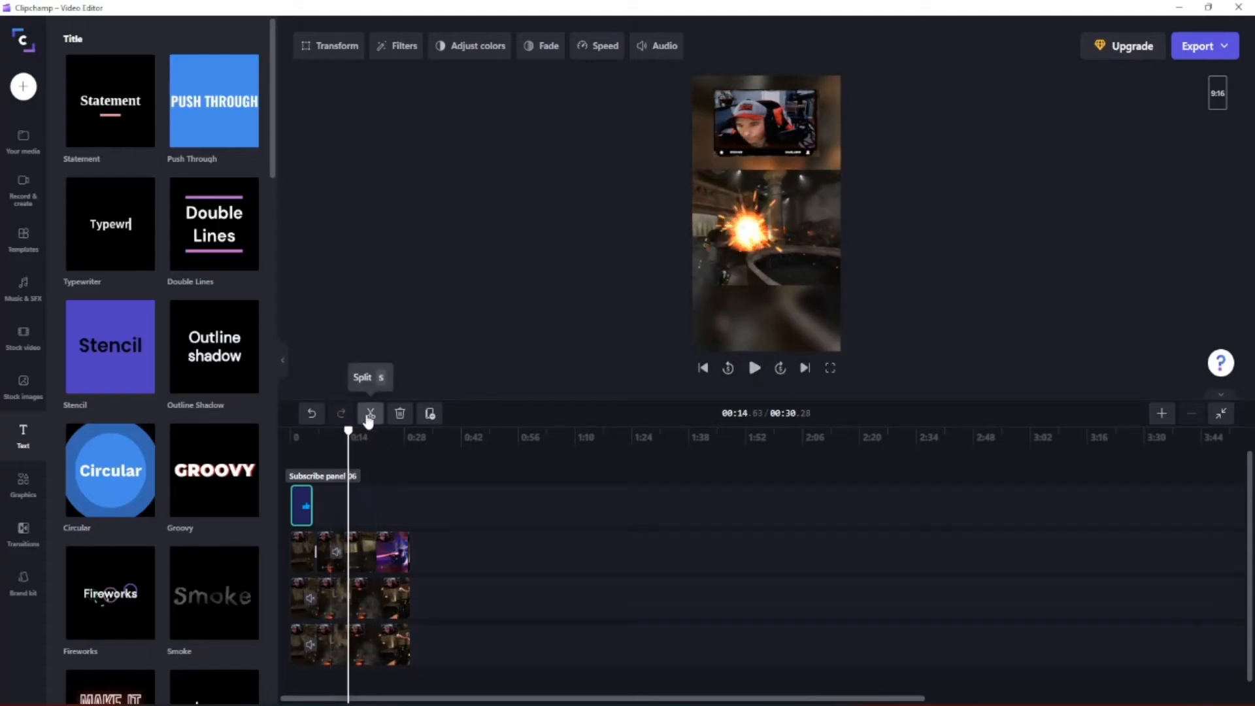
pyautogui.click(359, 552)
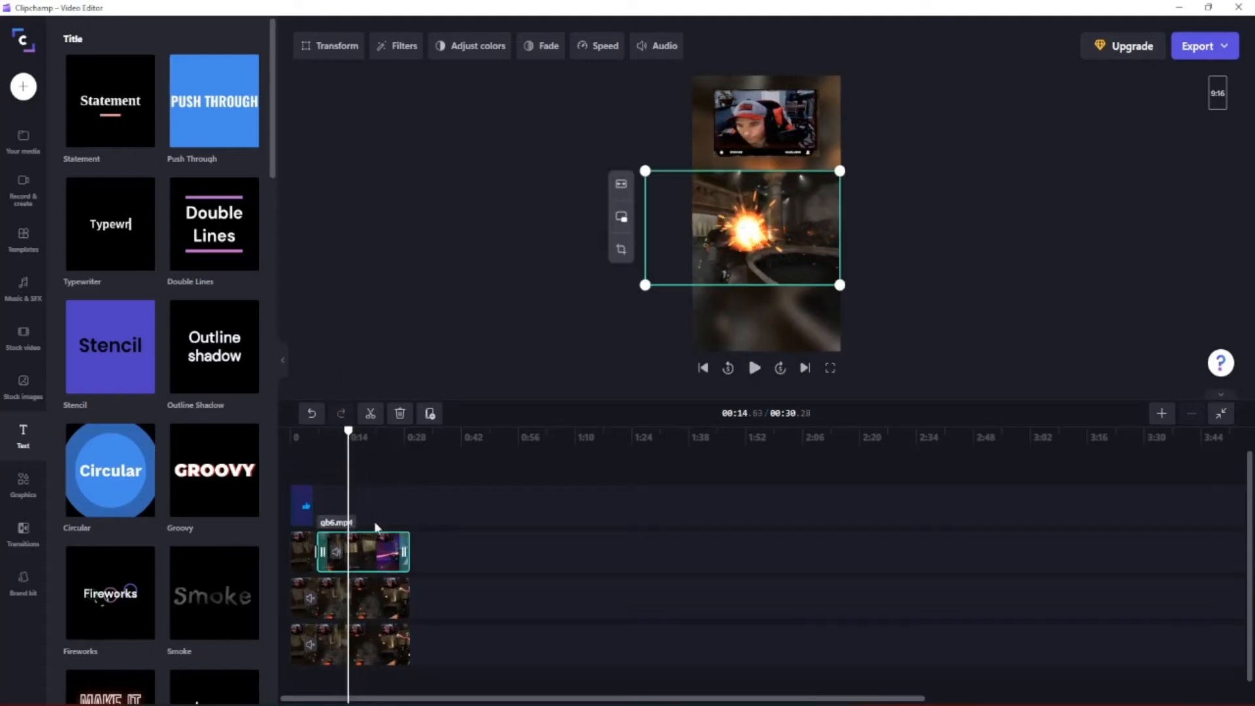
pyautogui.click(370, 414)
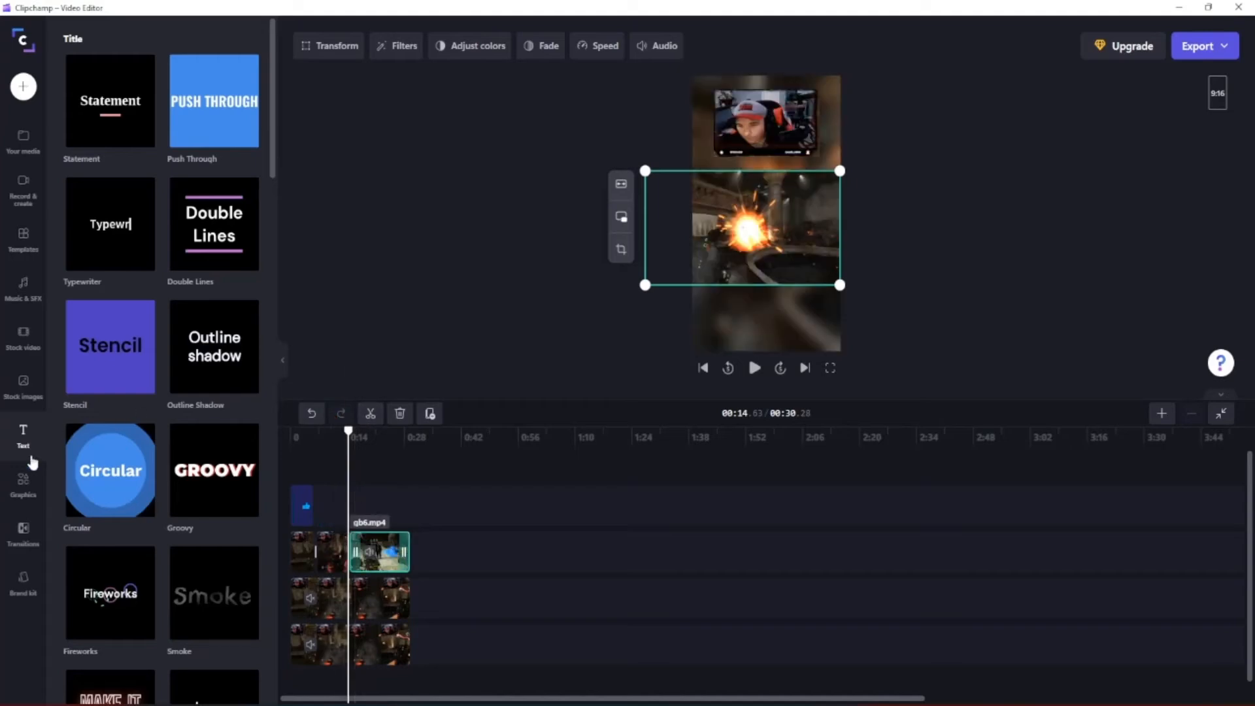
# Try to apply the TV interference transition to the gameplay clip and dismiss the plan offer.
pyautogui.click(23, 531)
pyautogui.scroll(-10, 127, 461)
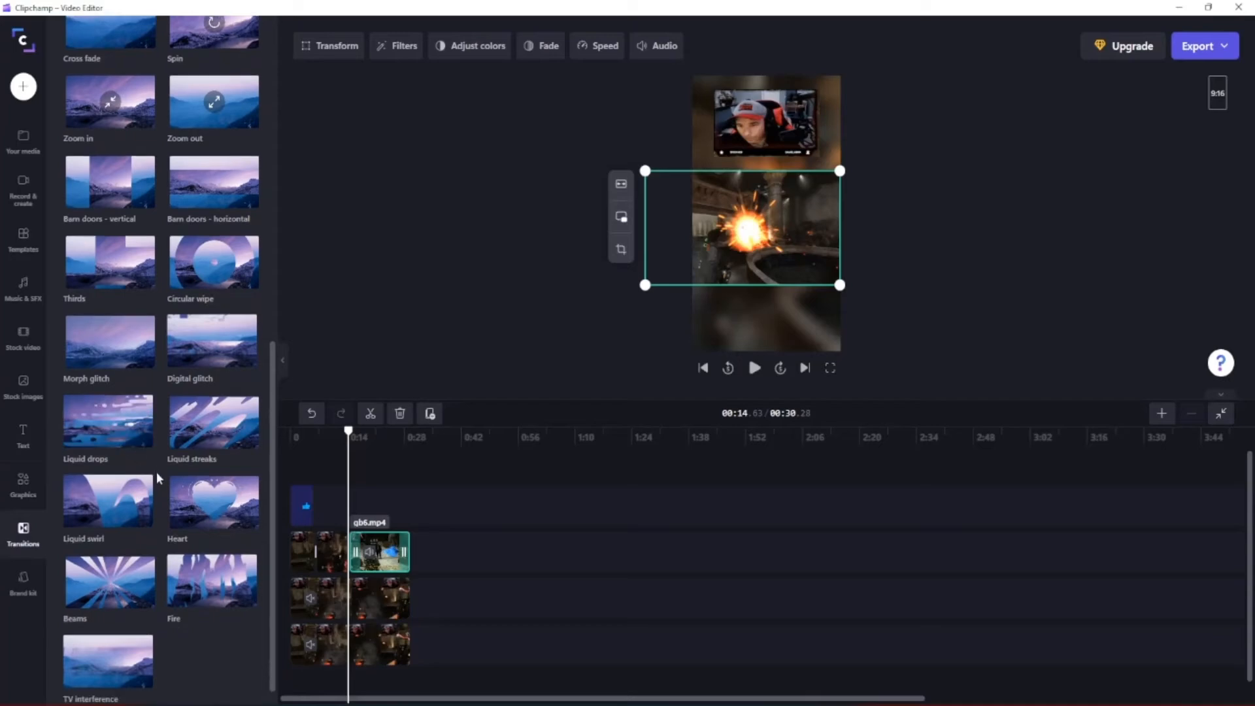
pyautogui.scroll(-1, 155, 472)
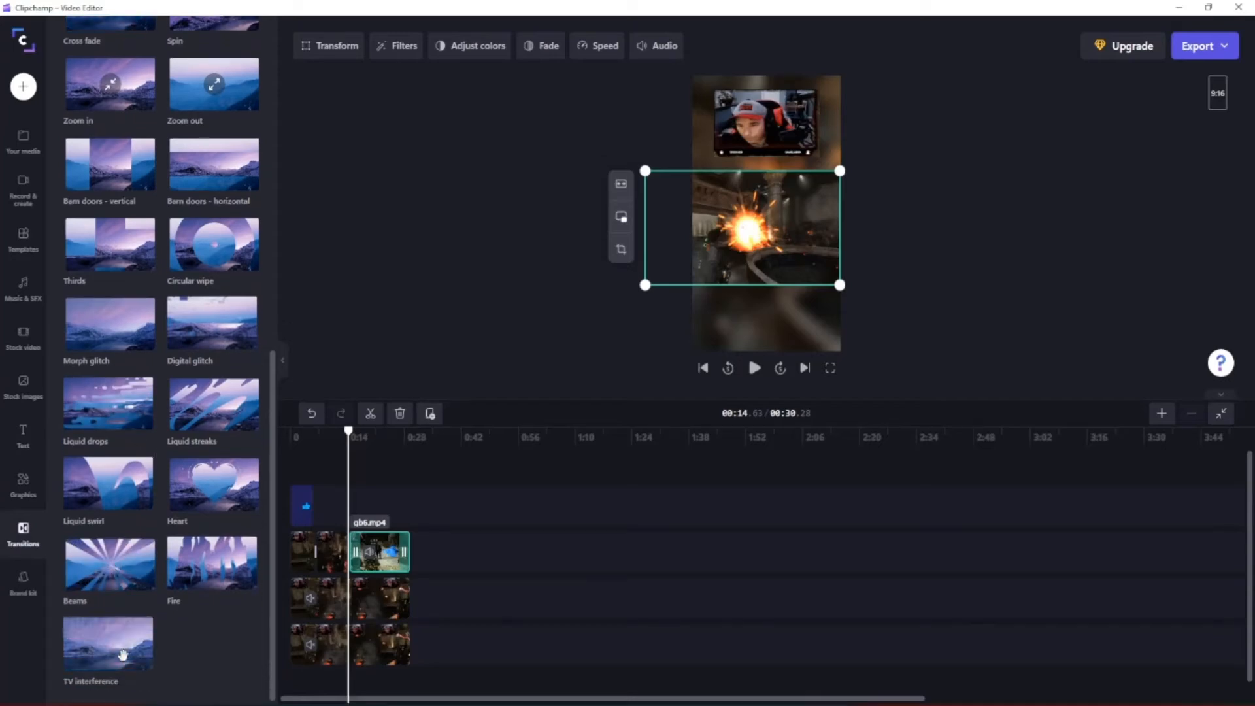
pyautogui.click(124, 650)
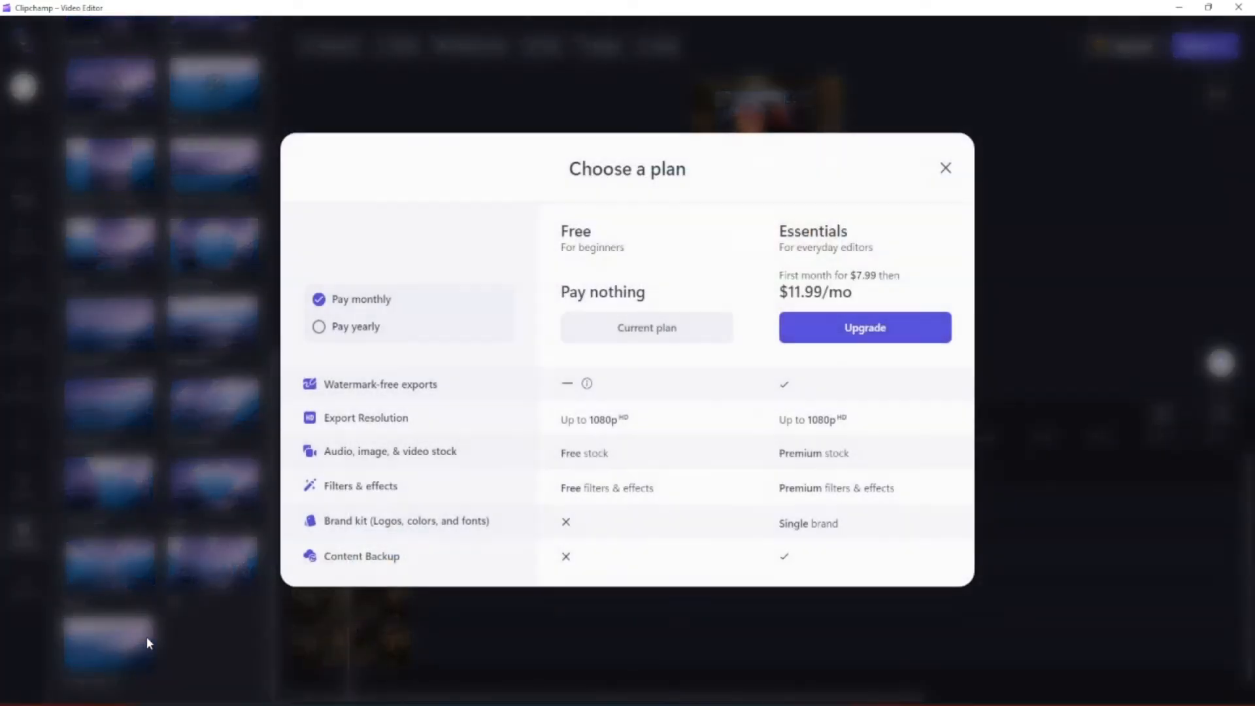
pyautogui.click(946, 169)
pyautogui.click(108, 648)
pyautogui.click(946, 169)
pyautogui.click(108, 646)
pyautogui.click(946, 169)
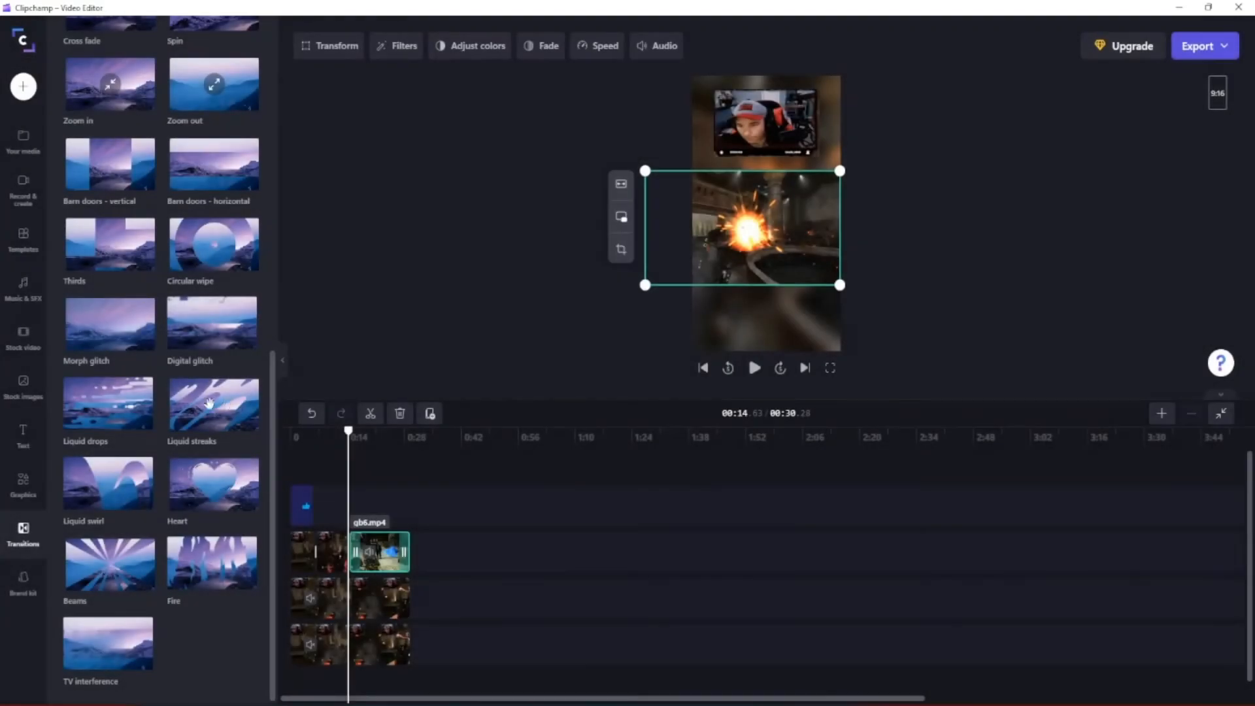
# Try to apply the Digital glitch transition at the new split in the gameplay clip and close the plan offer.
pyautogui.scroll(5, 190, 345)
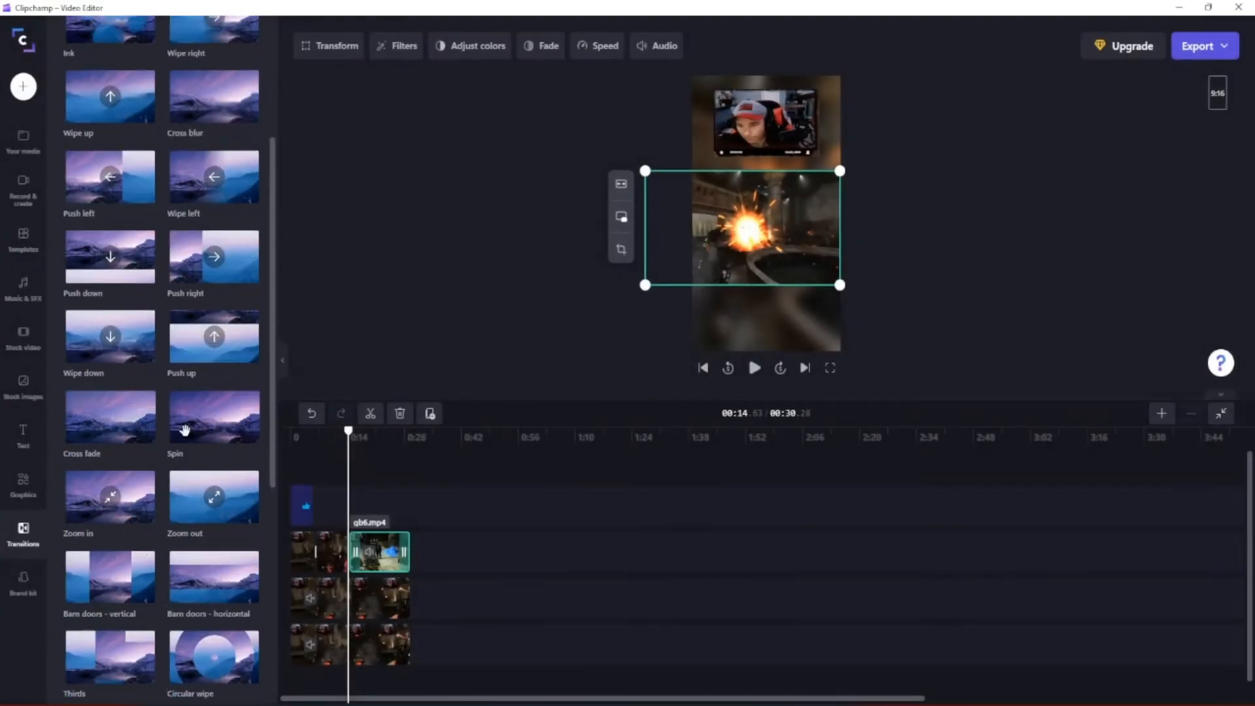
pyautogui.scroll(-5, 91, 425)
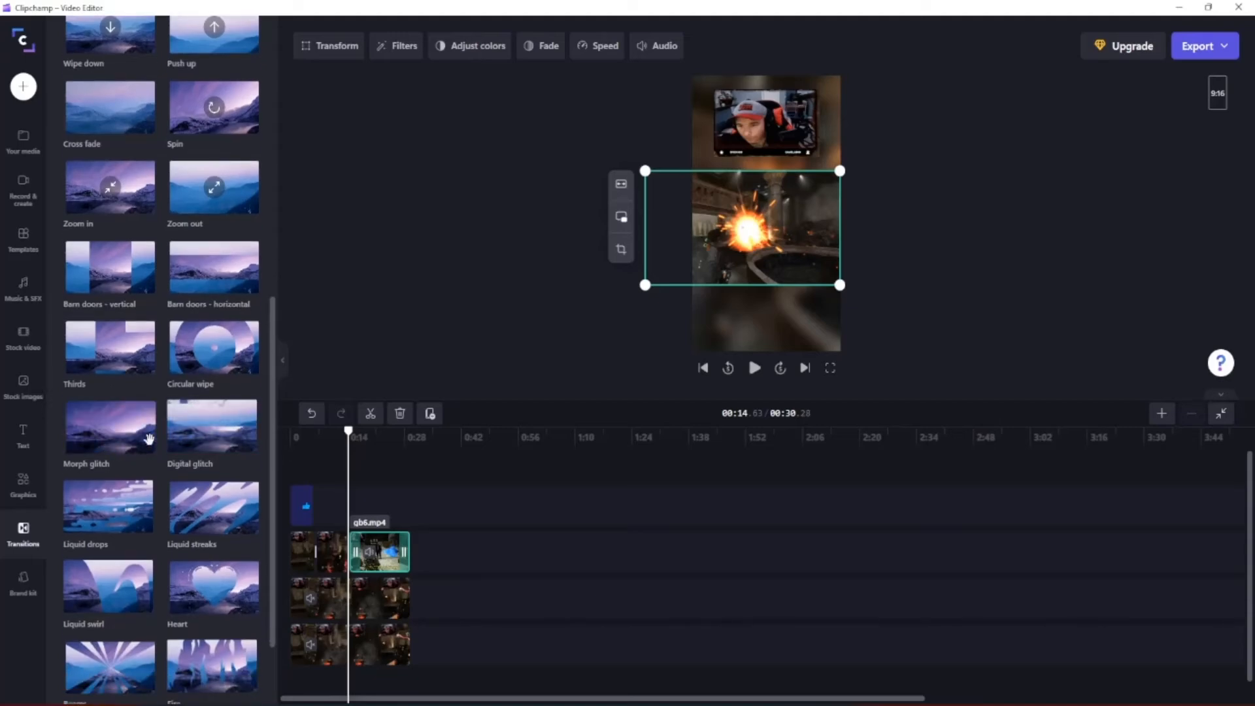
pyautogui.moveTo(197, 434); pyautogui.dragTo(341, 541)
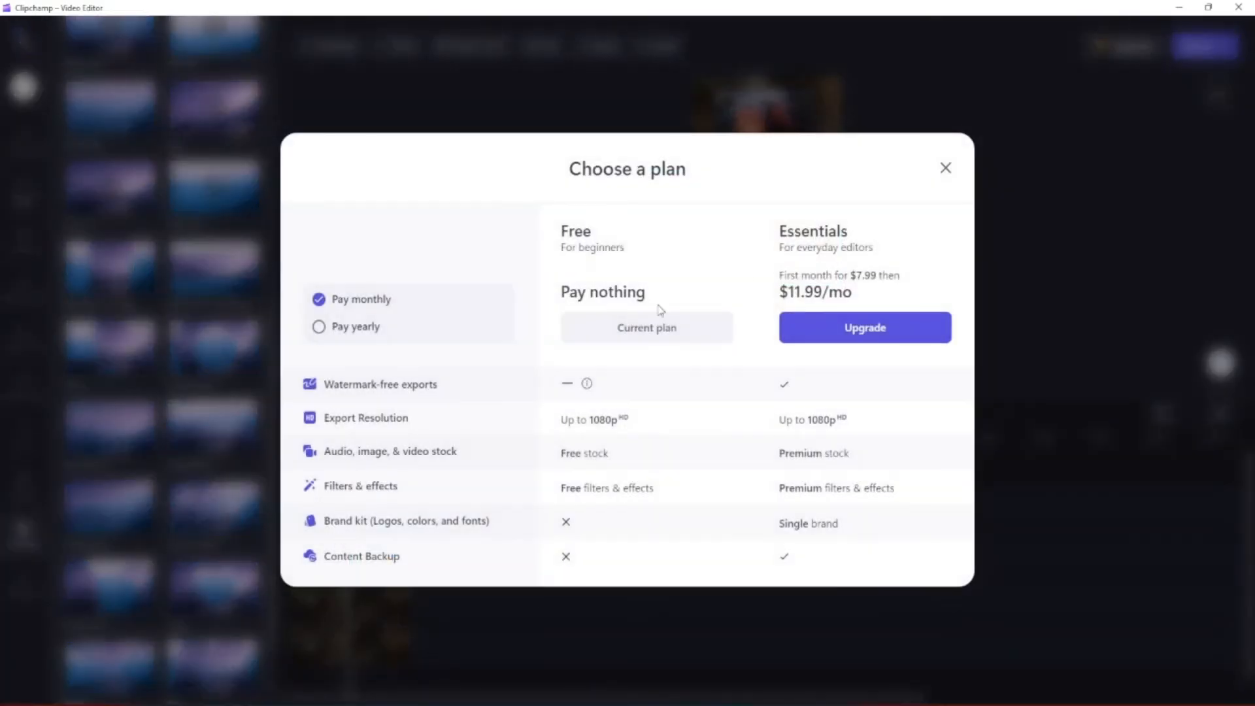
pyautogui.click(947, 168)
# Look through the transitions collection and the graphics assets, from backgrounds and overlays to GIPHY and stickers.
pyautogui.scroll(5, 174, 336)
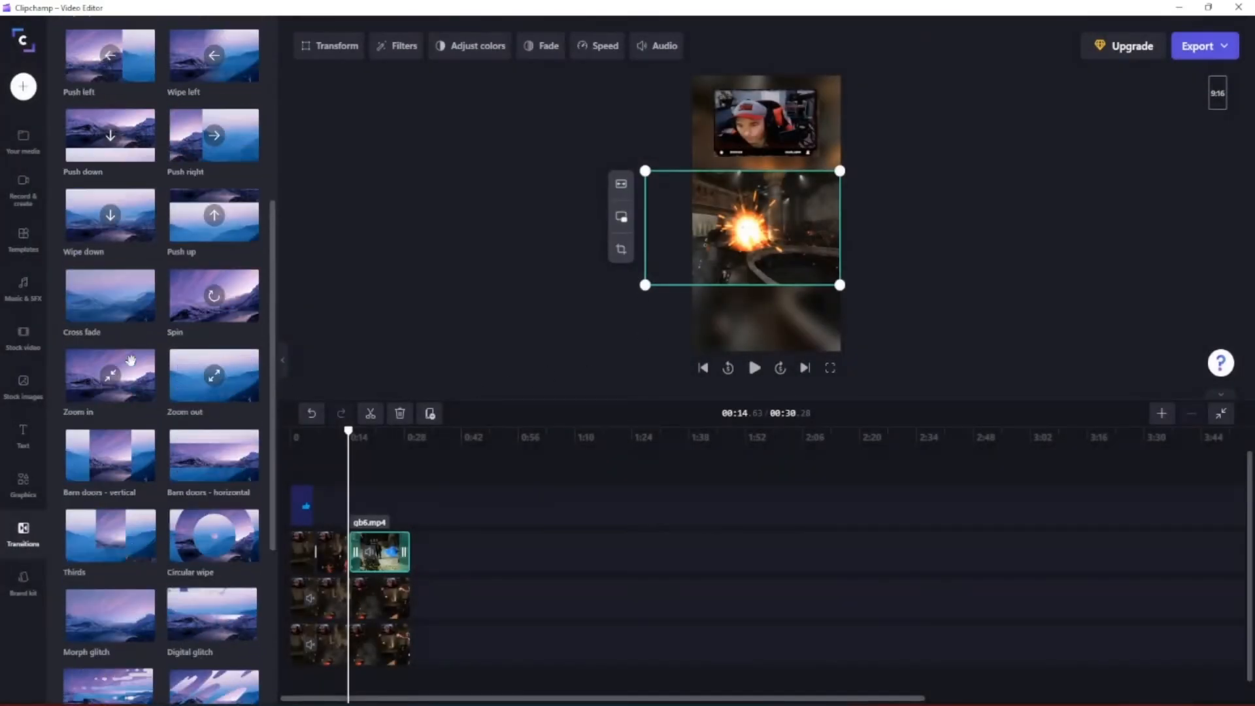
pyautogui.scroll(2, 174, 336)
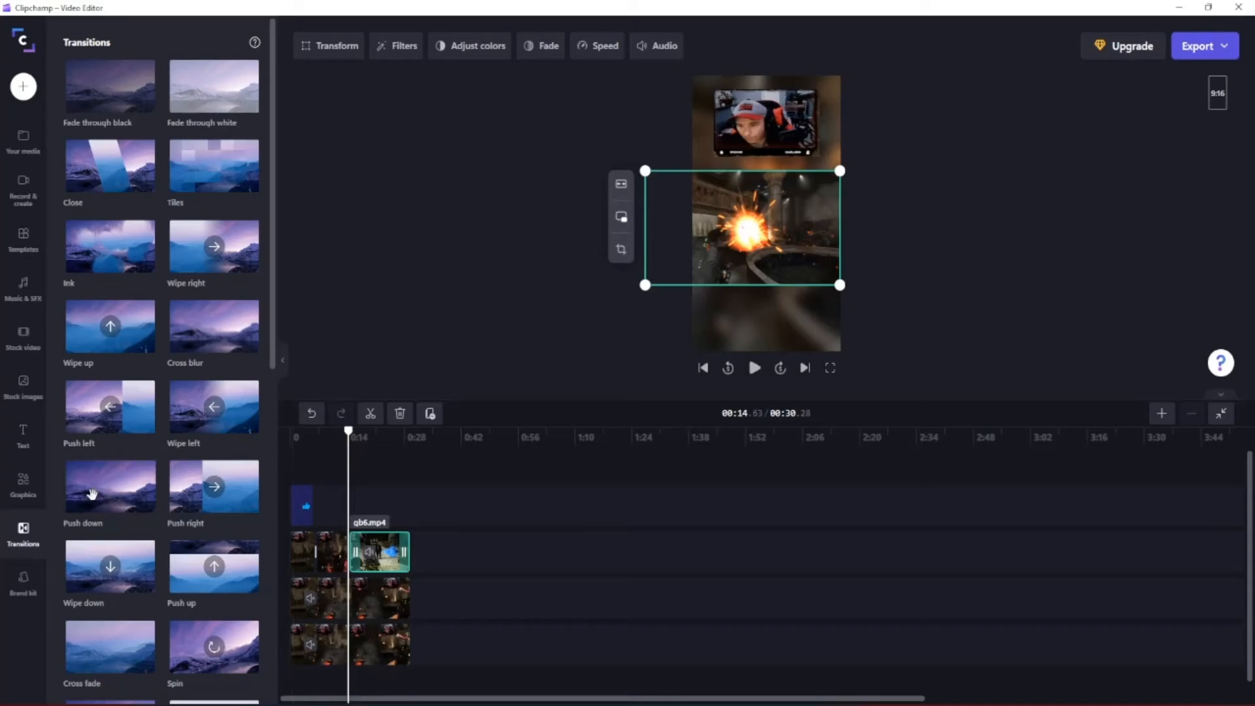
pyautogui.click(34, 499)
pyautogui.scroll(-1, 186, 376)
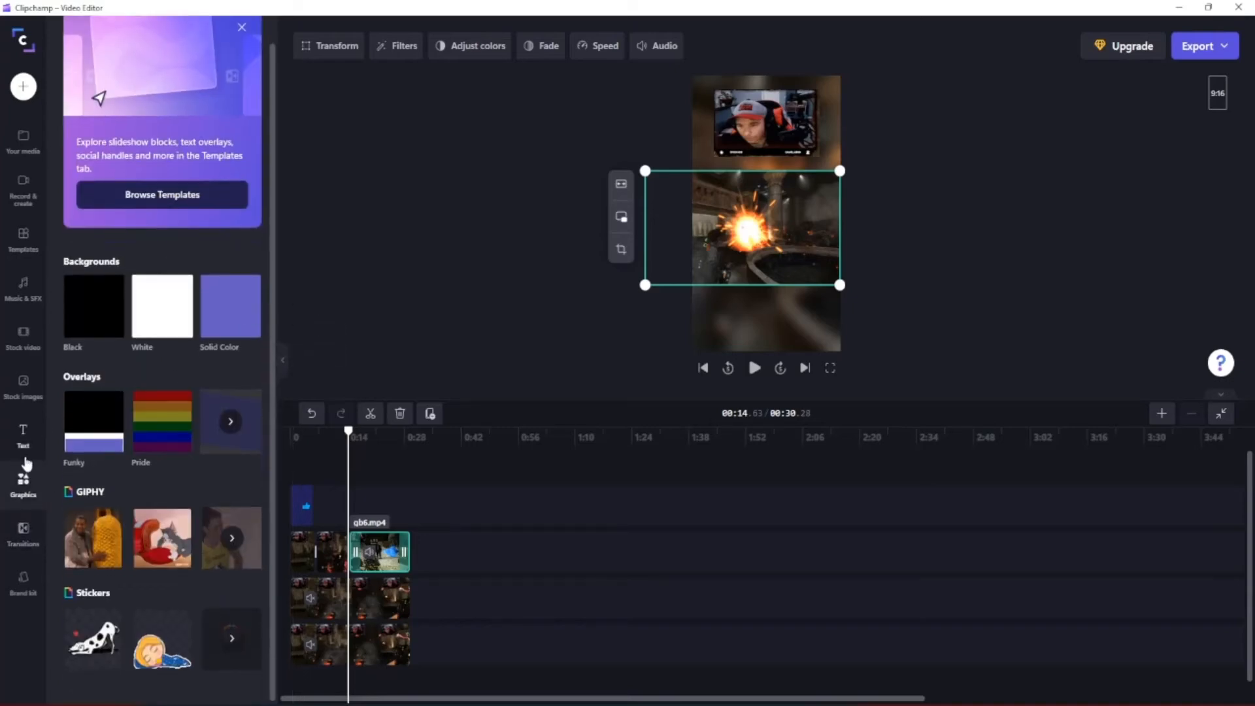
pyautogui.click(23, 531)
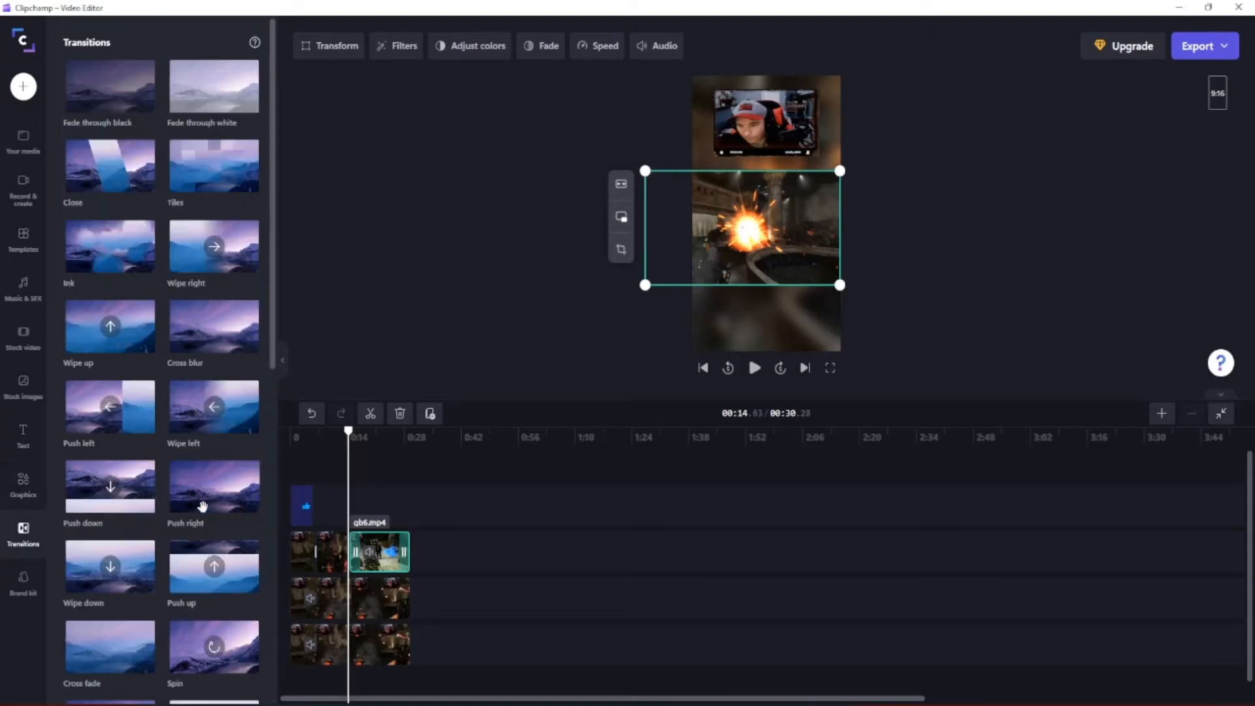
pyautogui.scroll(-6, 213, 407)
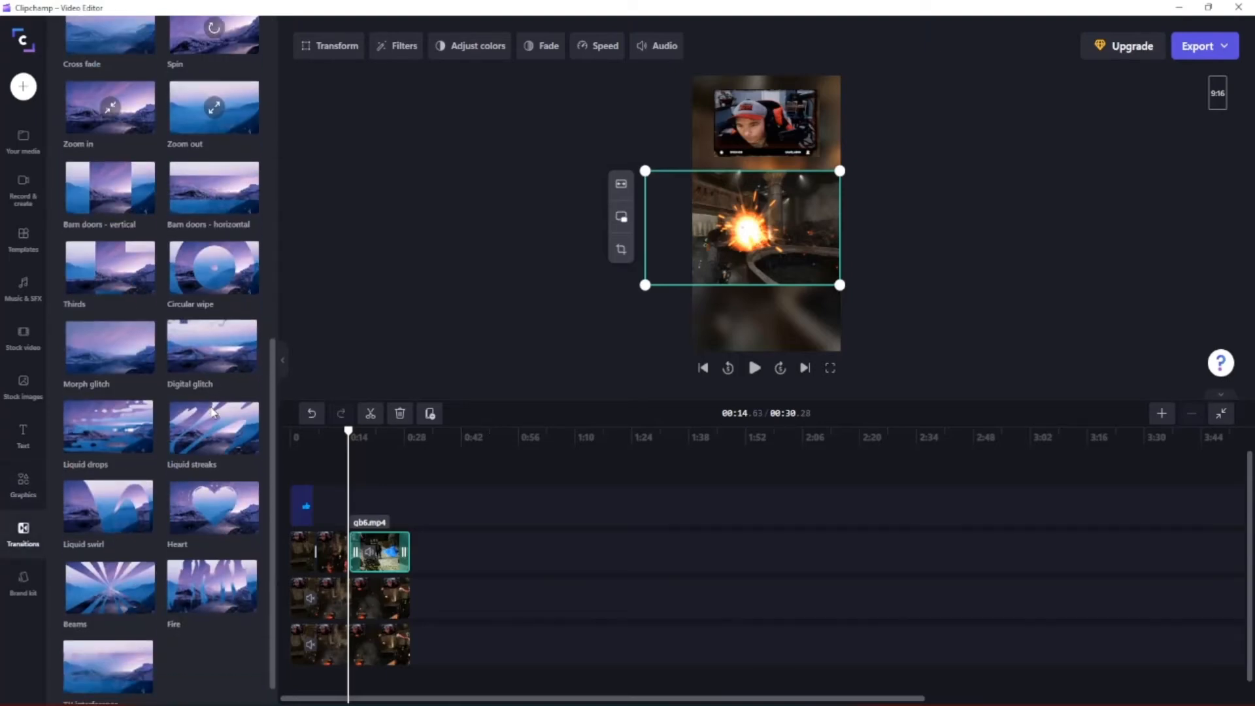
pyautogui.scroll(6, 203, 396)
pyautogui.scroll(2, 199, 390)
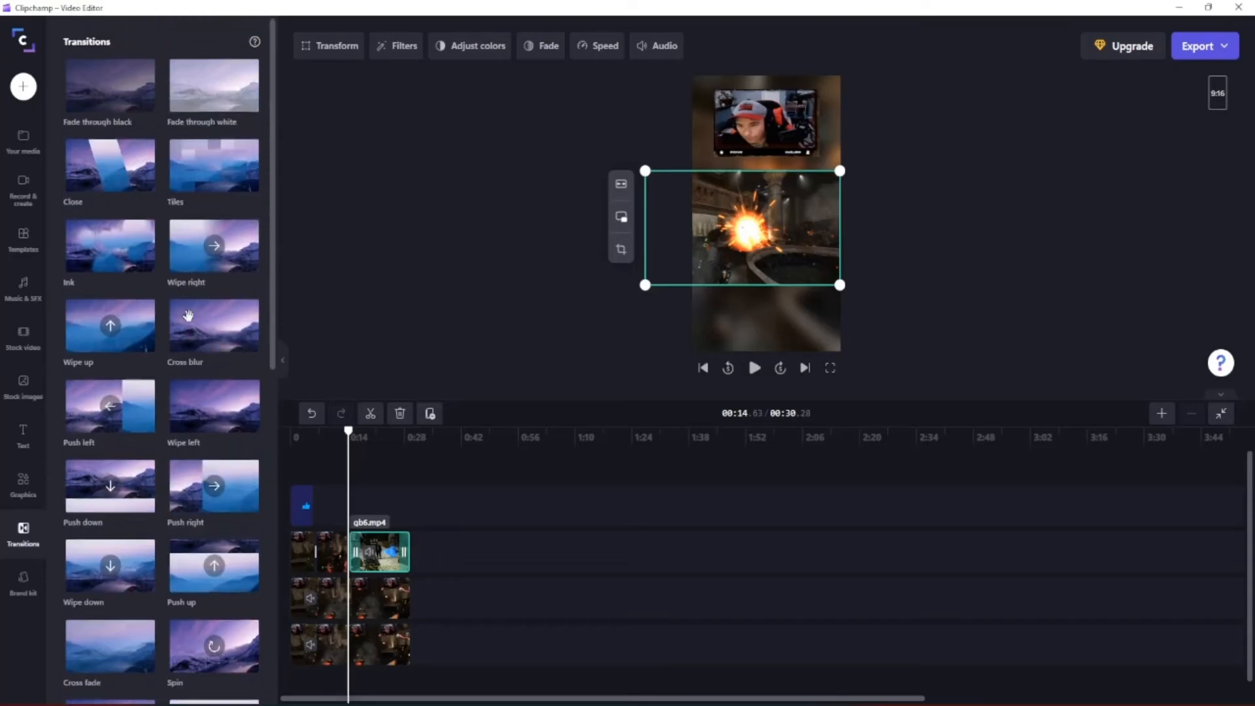
pyautogui.scroll(-5, 91, 340)
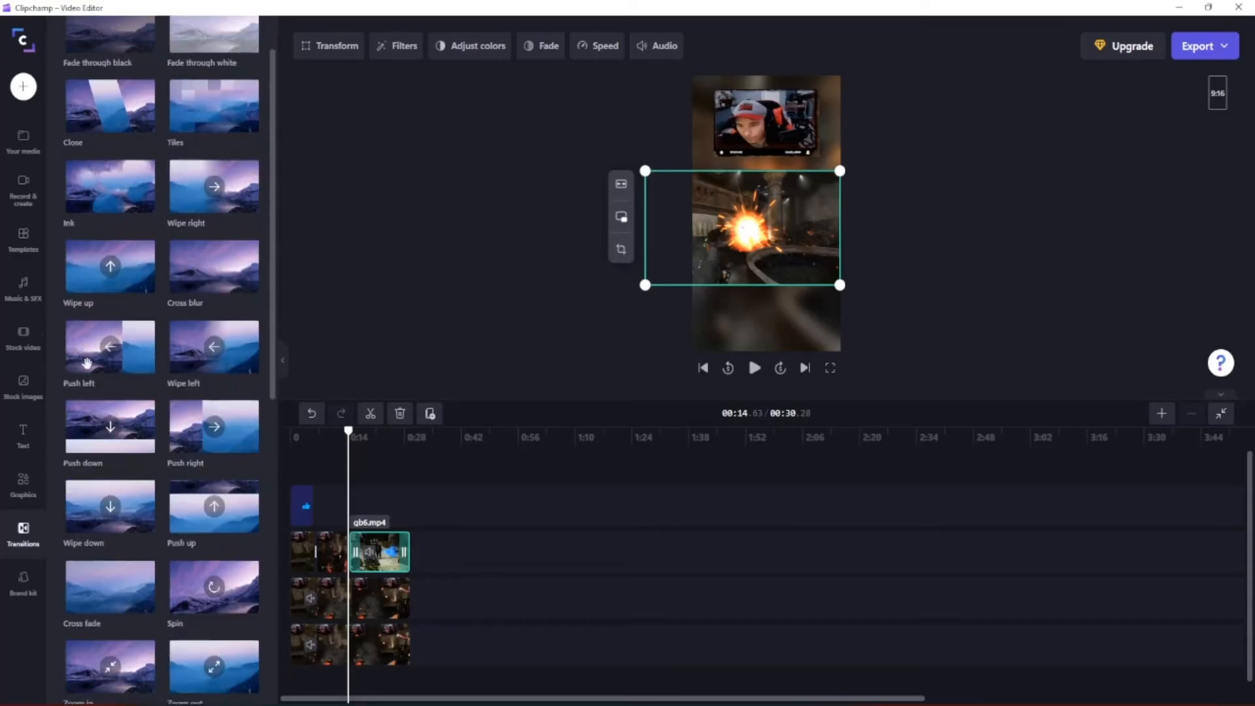
pyautogui.scroll(-4, 90, 376)
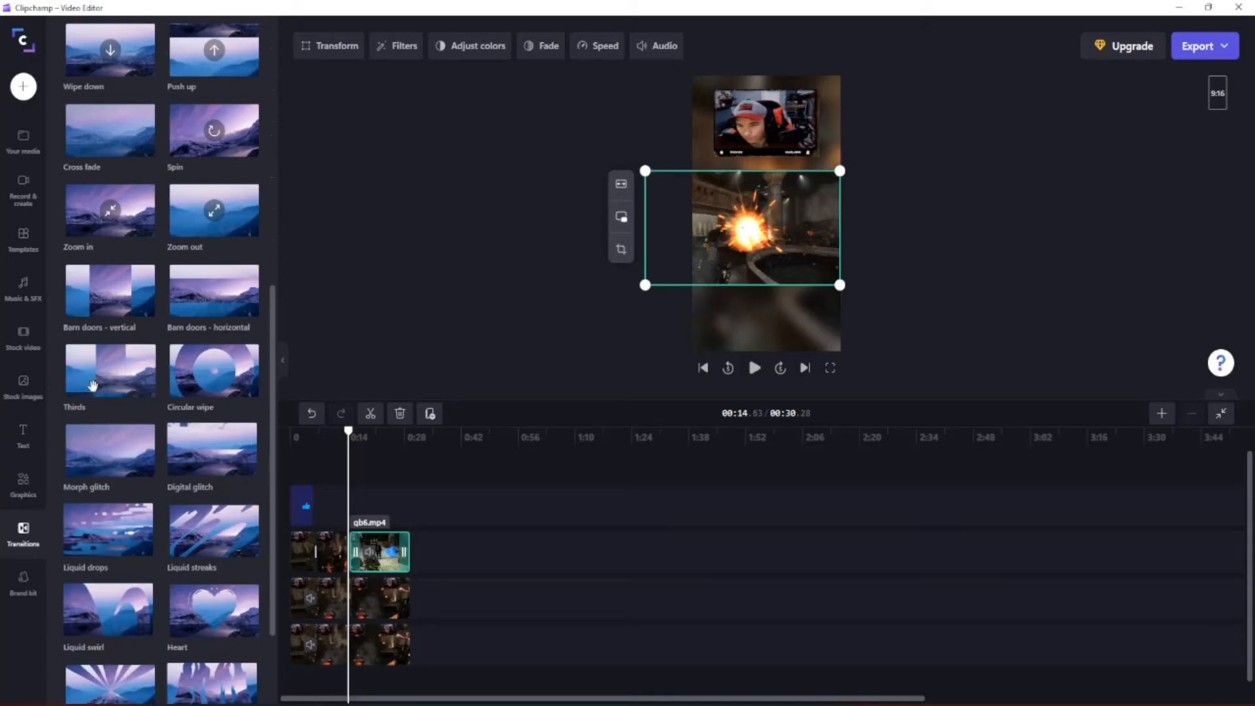
pyautogui.scroll(9, 93, 386)
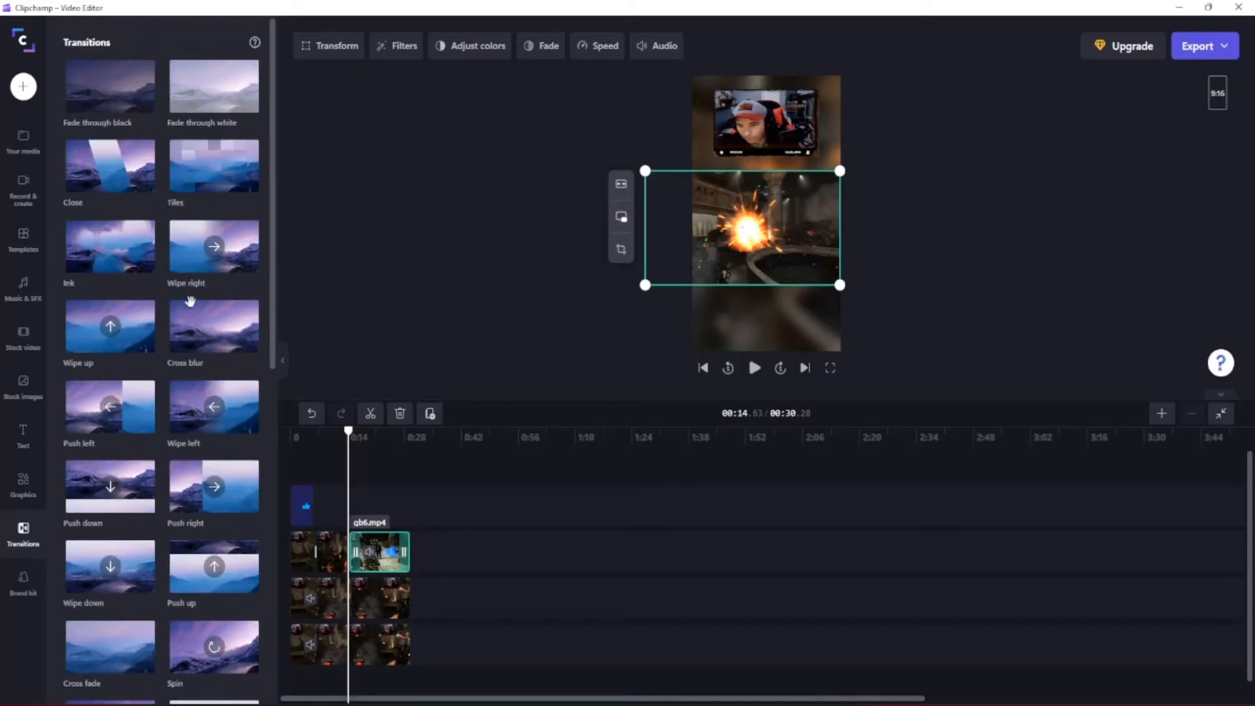
# Add the Morph glitch transition at the 14.63-second split between the two gb6.mp4 gameplay clips.
pyautogui.scroll(-2, 189, 370)
pyautogui.scroll(-5, 181, 350)
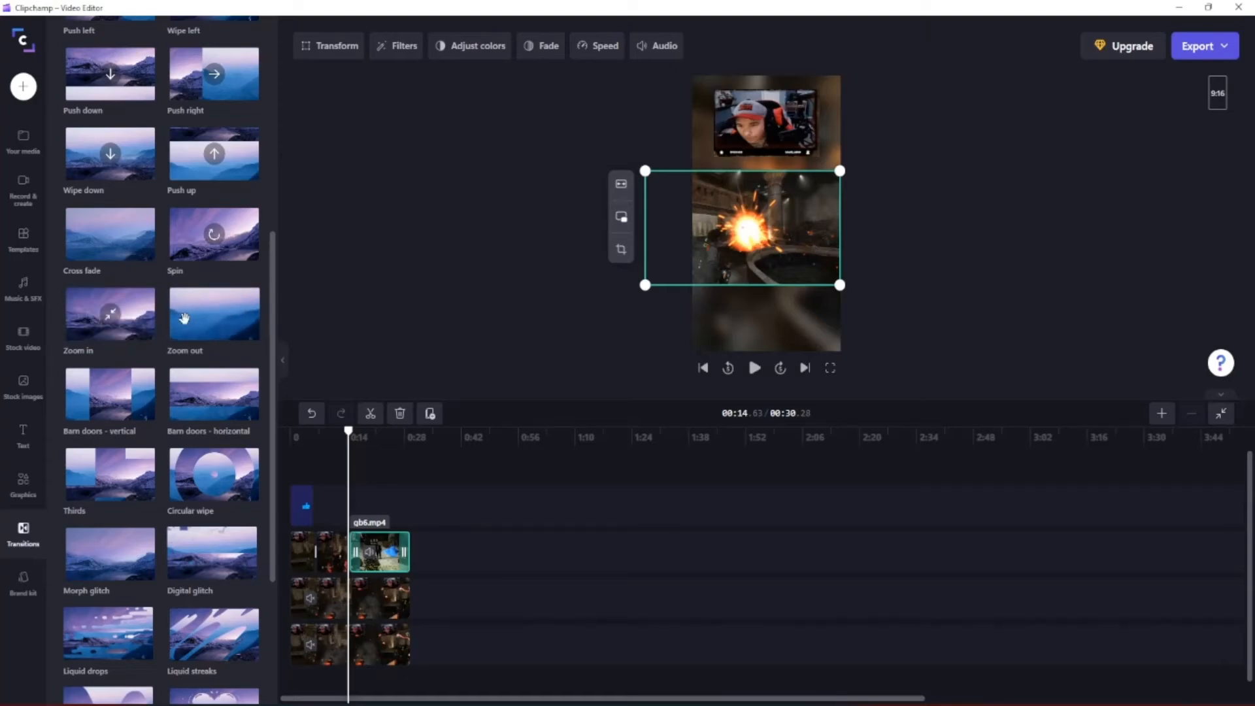
pyautogui.scroll(-2, 183, 327)
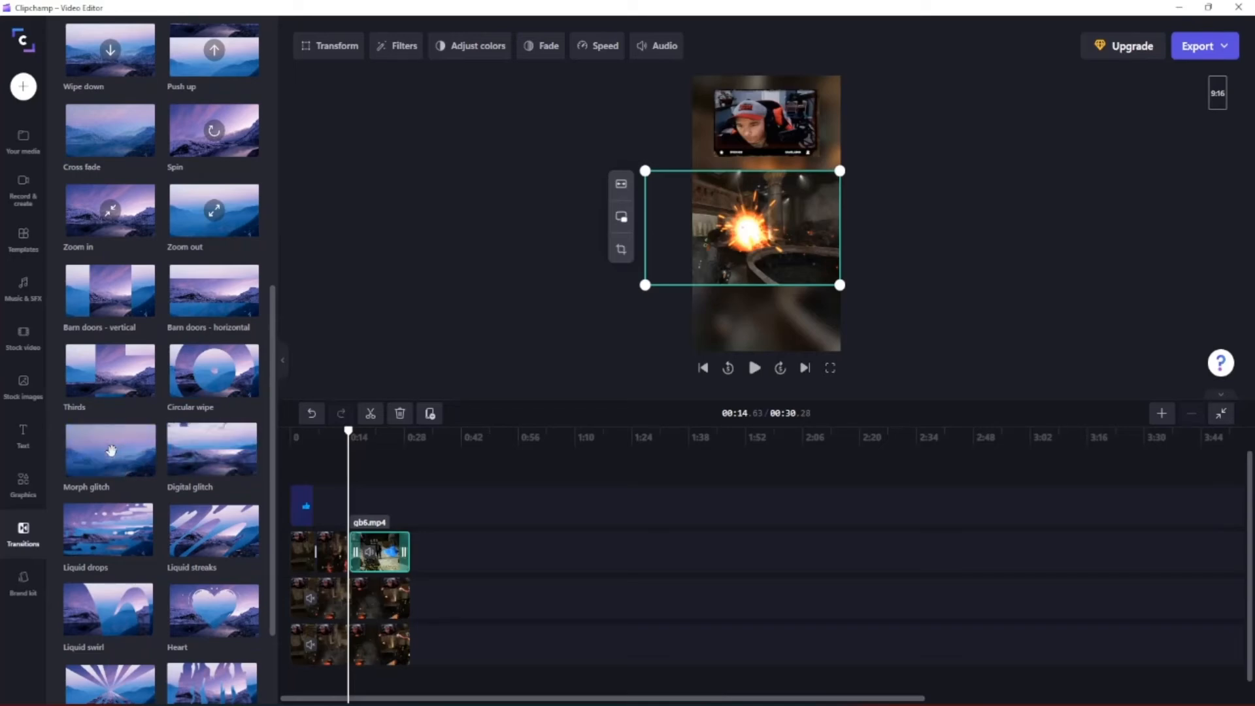
pyautogui.moveTo(109, 451); pyautogui.dragTo(355, 564)
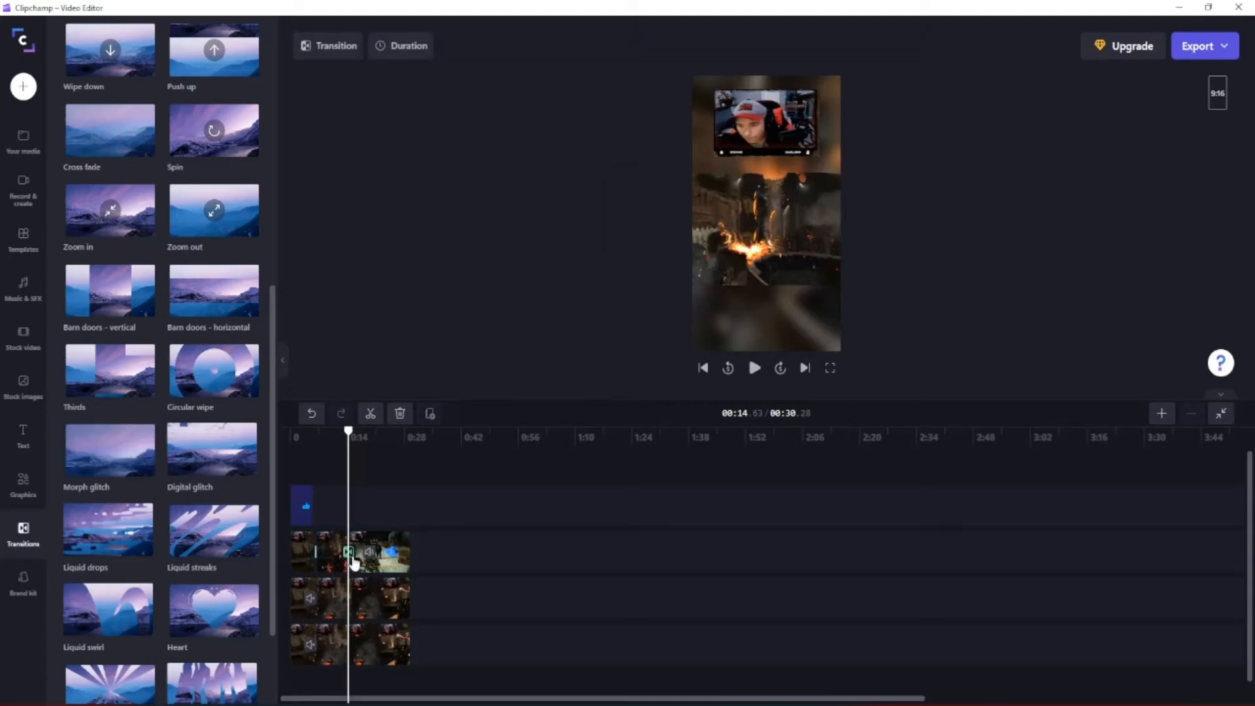
# Play back the Morph glitch transition in the preview and return the playhead to the start of the timeline.
pyautogui.moveTo(346, 430); pyautogui.dragTo(332, 431)
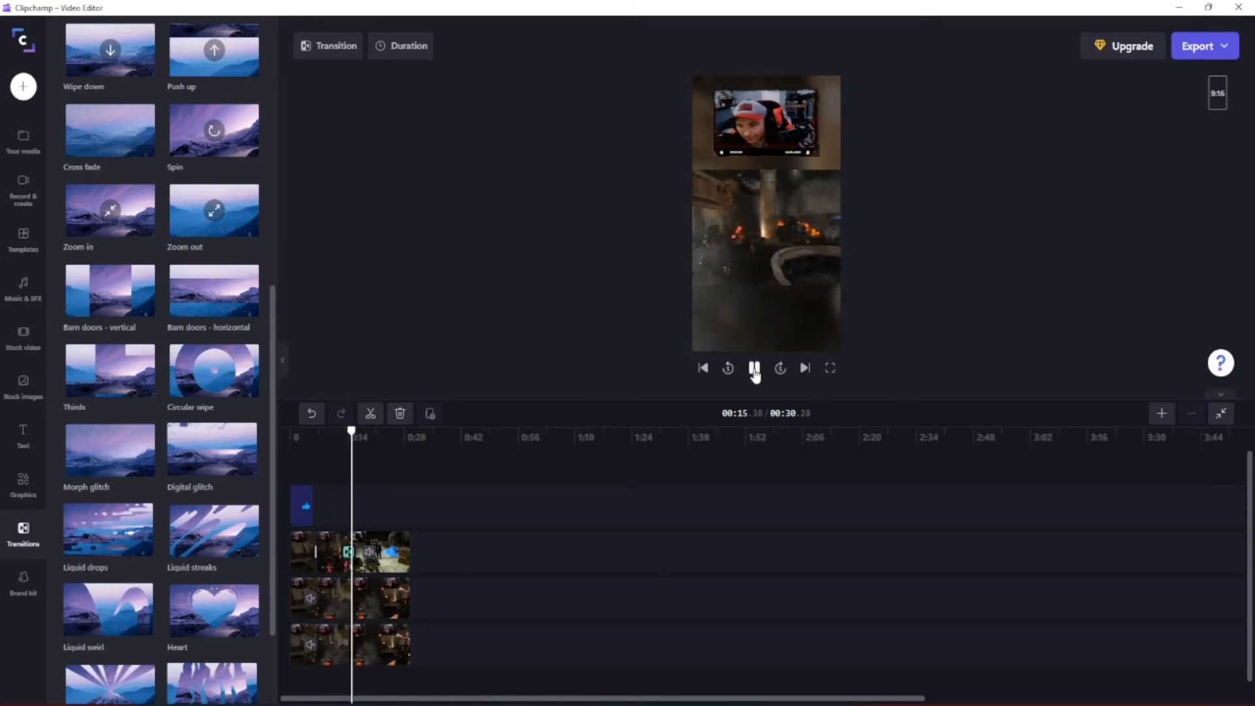
pyautogui.click(756, 368)
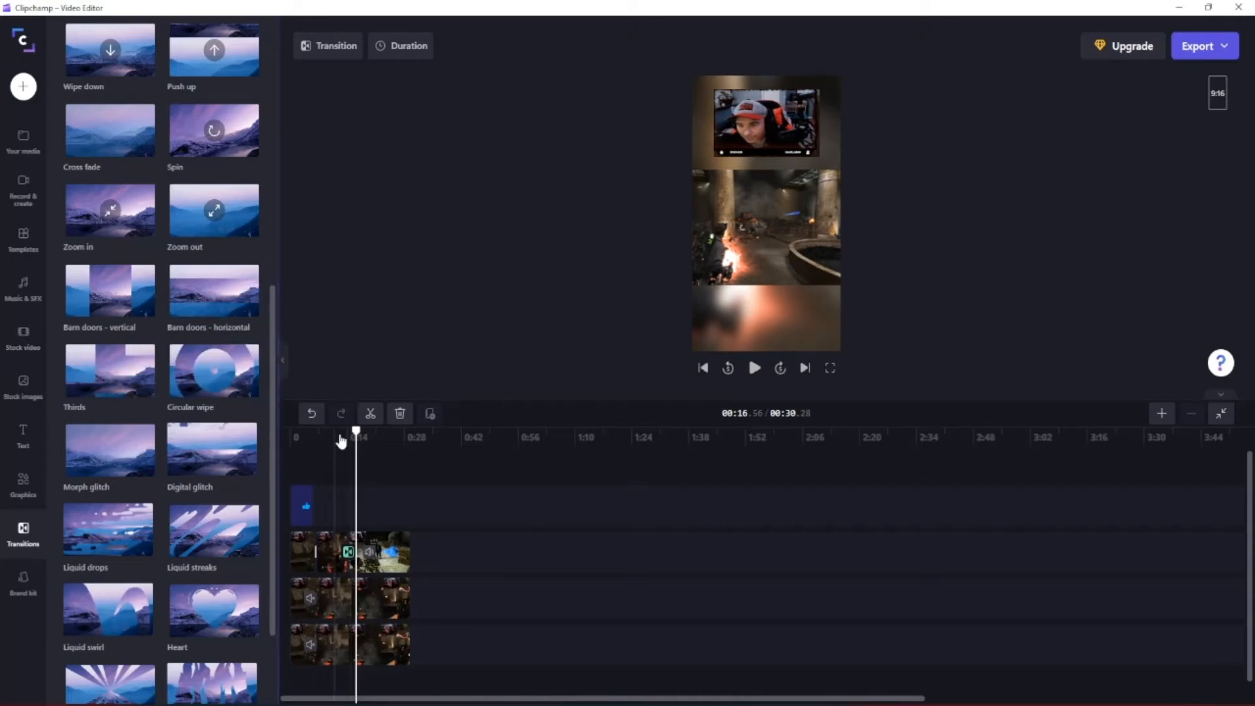
pyautogui.moveTo(356, 431); pyautogui.dragTo(281, 440)
pyautogui.scroll(3, 228, 390)
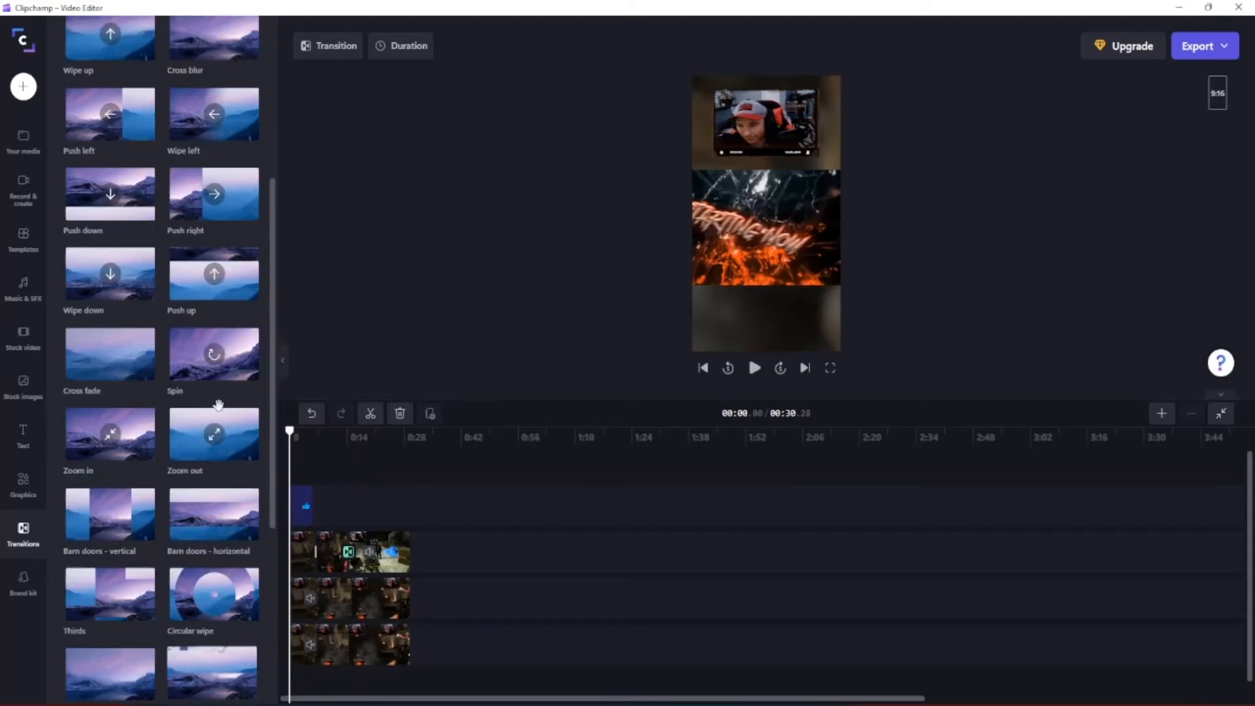
pyautogui.scroll(5, 229, 390)
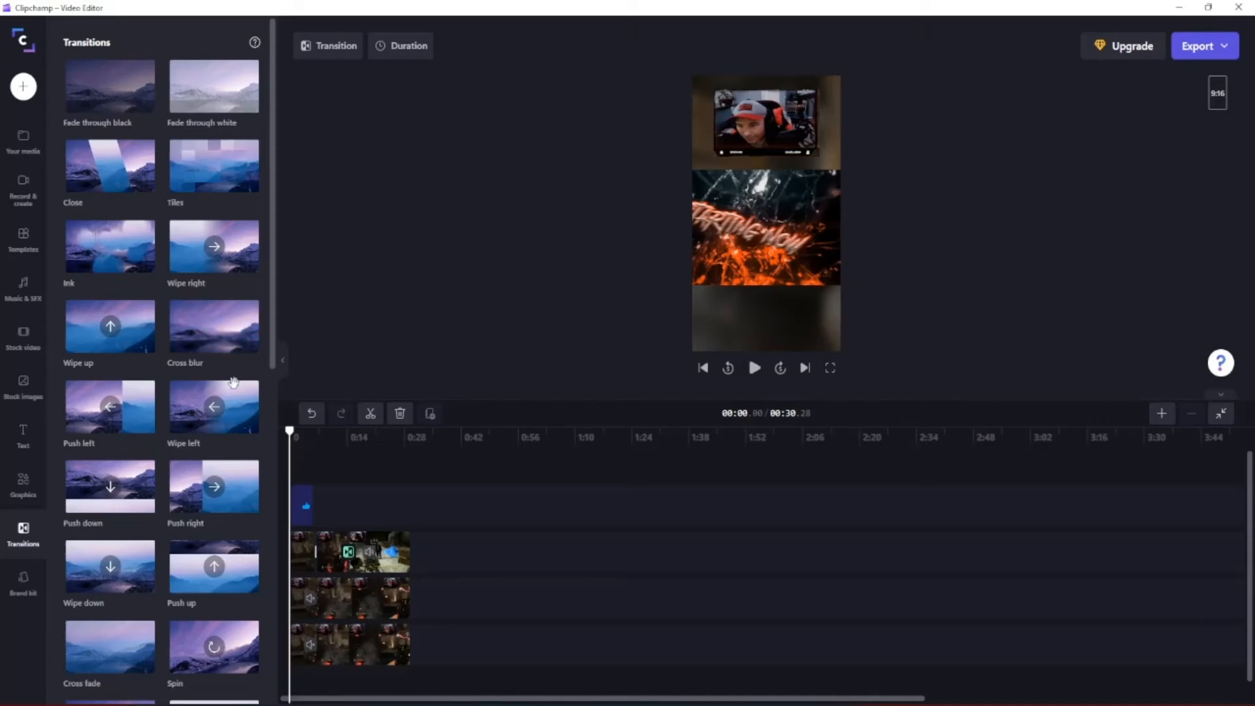
pyautogui.moveTo(291, 431)
pyautogui.mouseDown()
pyautogui.moveTo(370, 431)
pyautogui.moveTo(274, 441)
pyautogui.mouseUp()
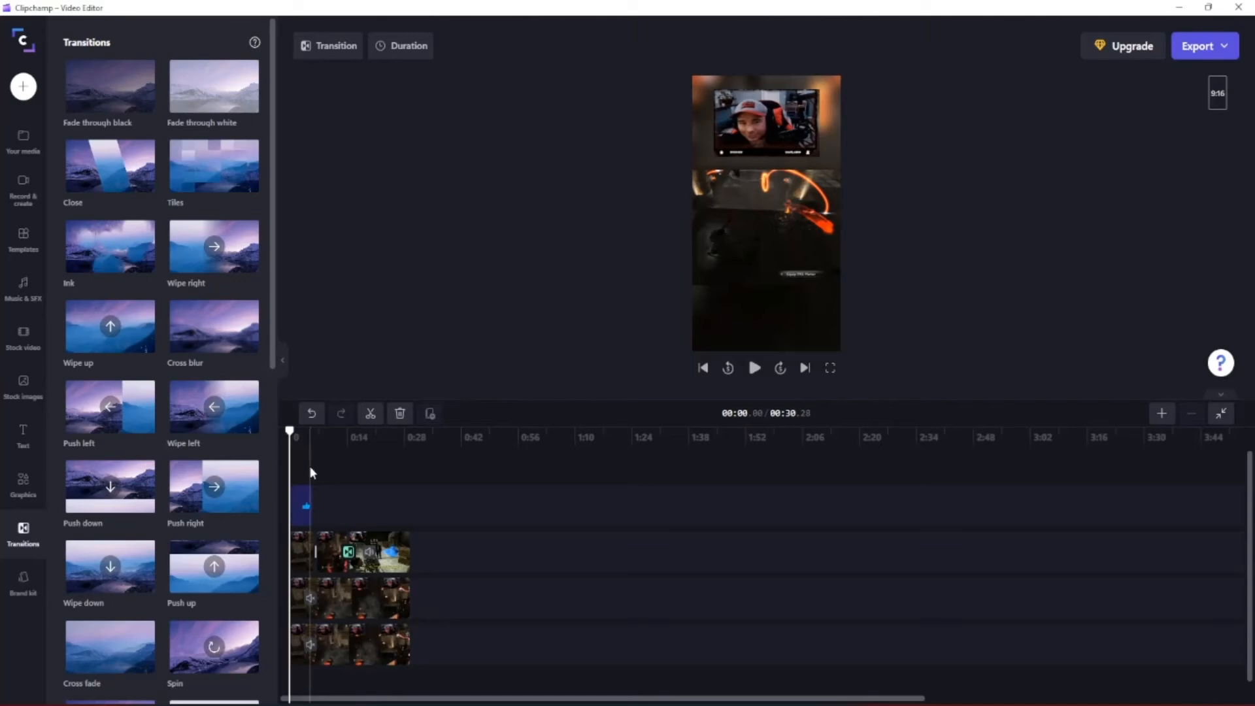
# Bring up the Free to use music tracks and briefly look at the stations in the Pretzel Rocks app.
pyautogui.click(21, 333)
pyautogui.click(23, 291)
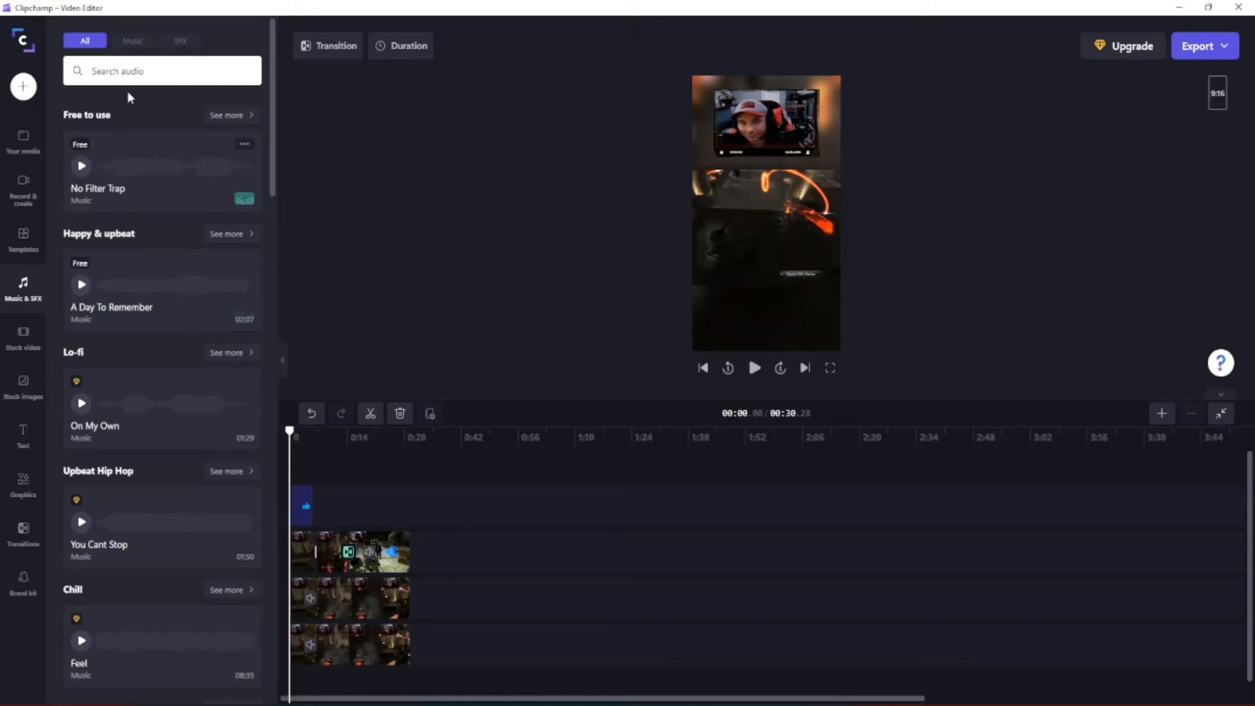
pyautogui.click(131, 42)
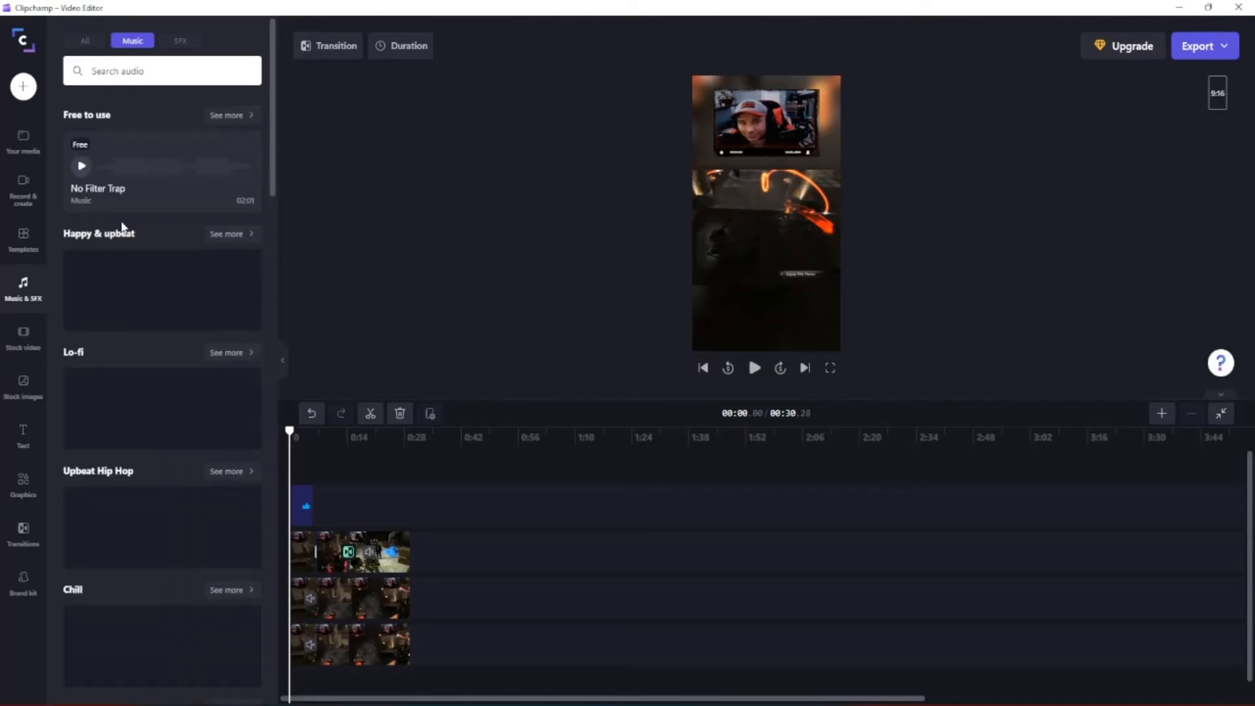
pyautogui.click(223, 116)
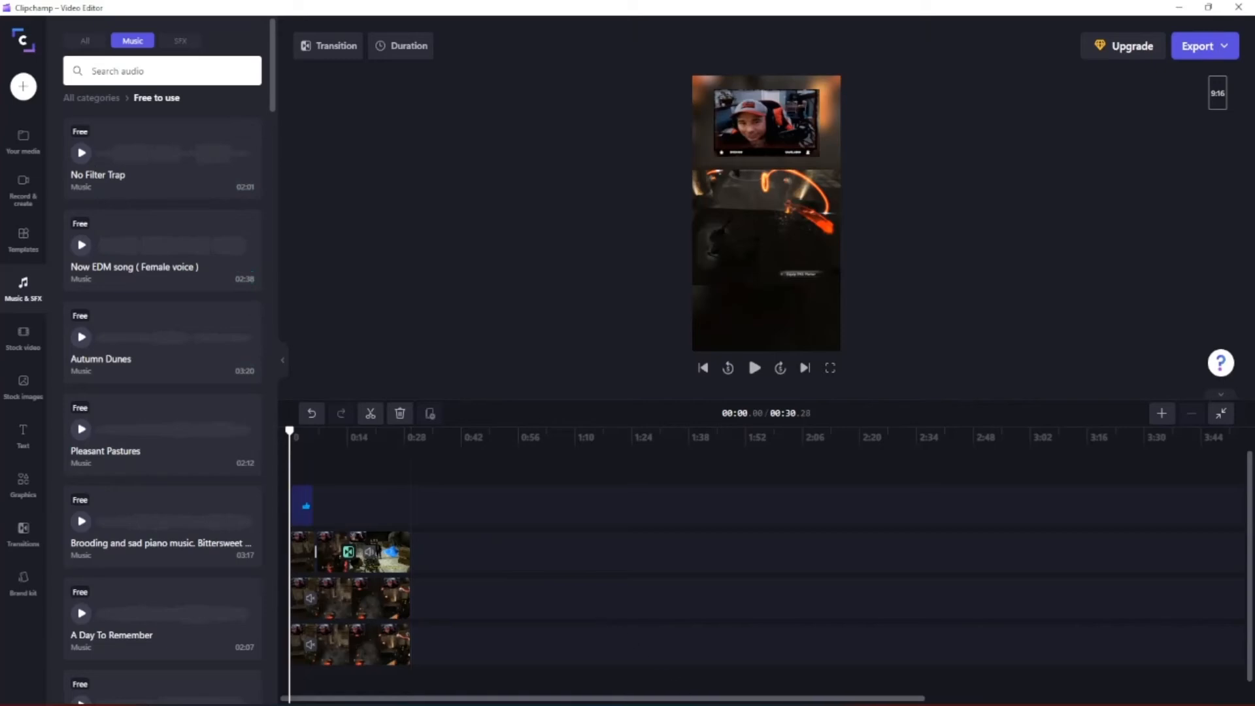
pyautogui.click(848, 703)
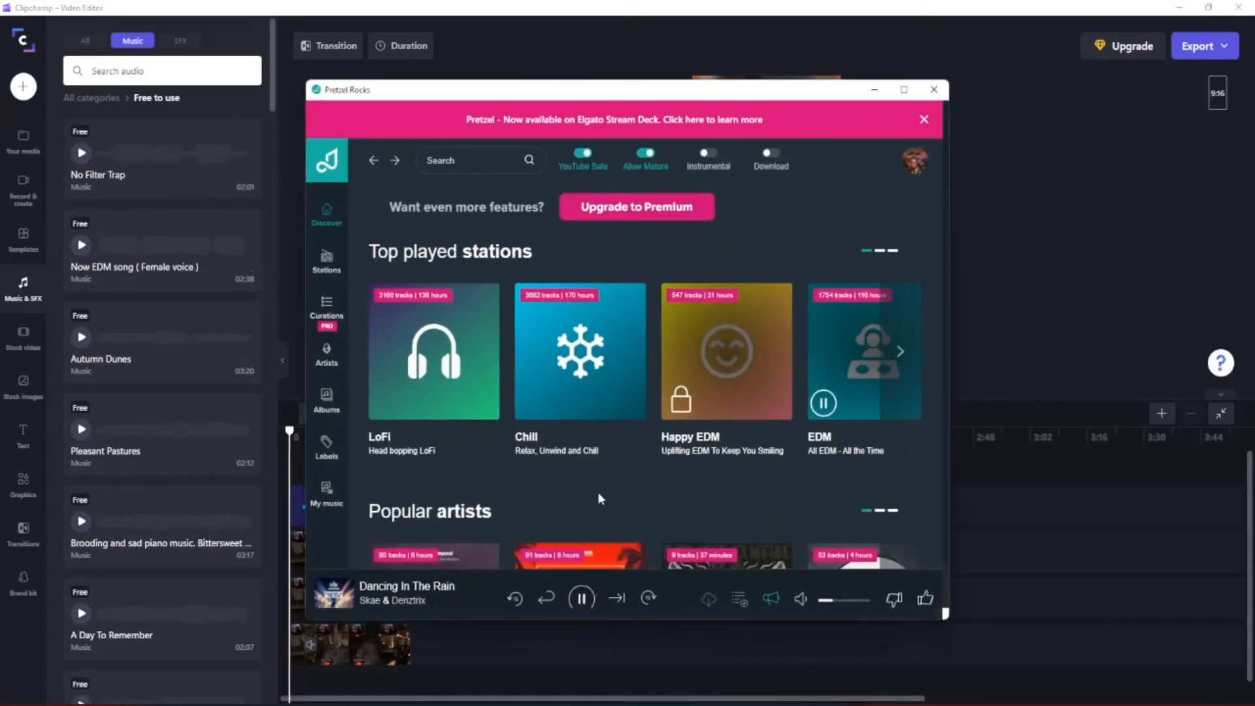
pyautogui.click(876, 91)
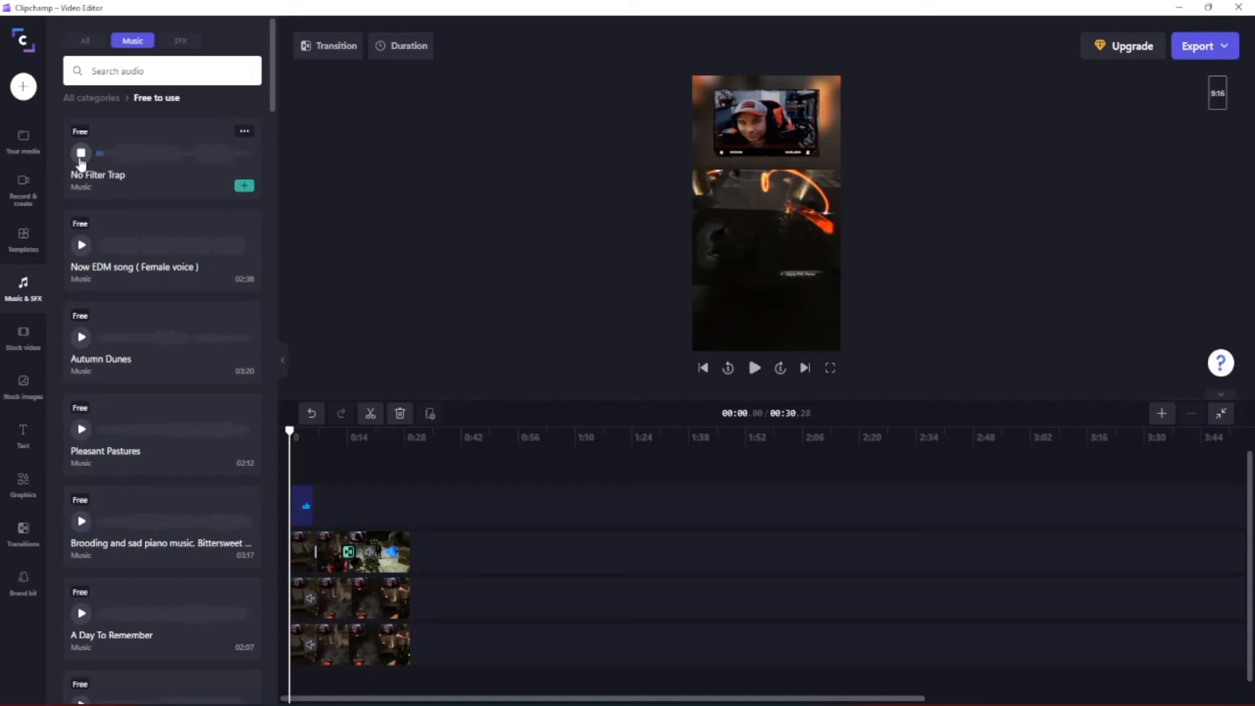
# Browse the Free to use music list and audition tracks such as No Filter Trap and A Day To Remember.
pyautogui.scroll(-3, 143, 367)
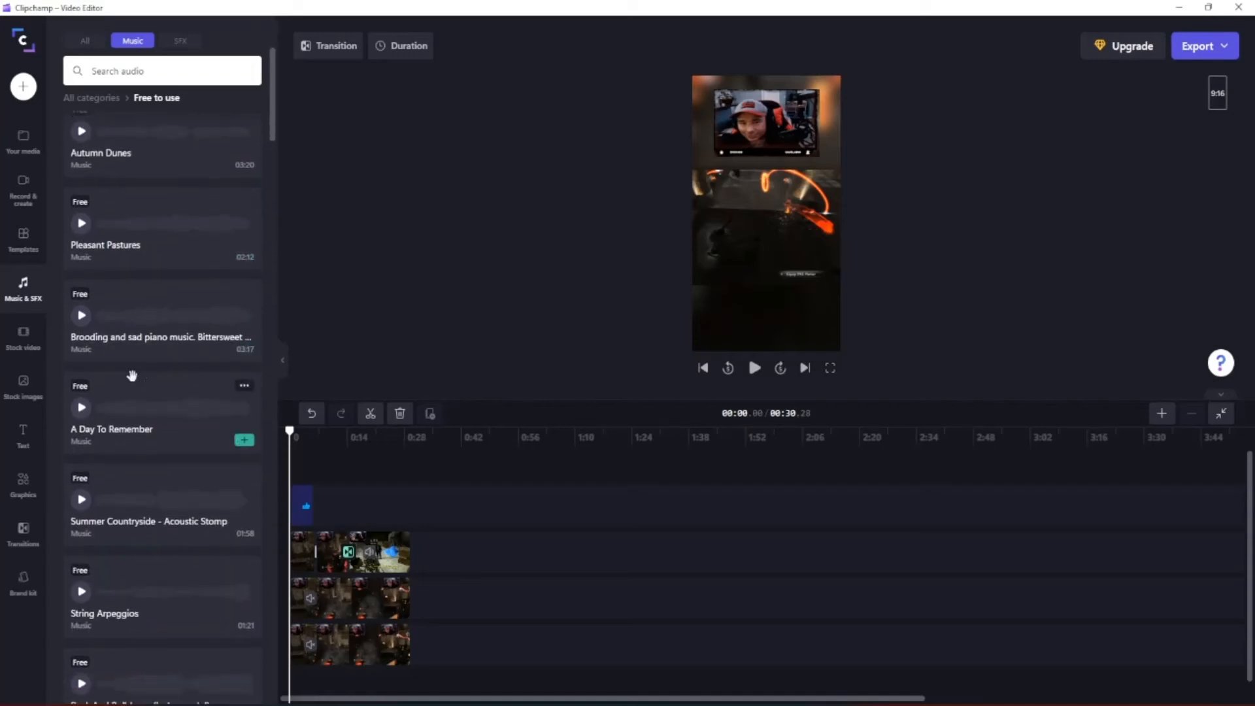
pyautogui.scroll(3, 132, 376)
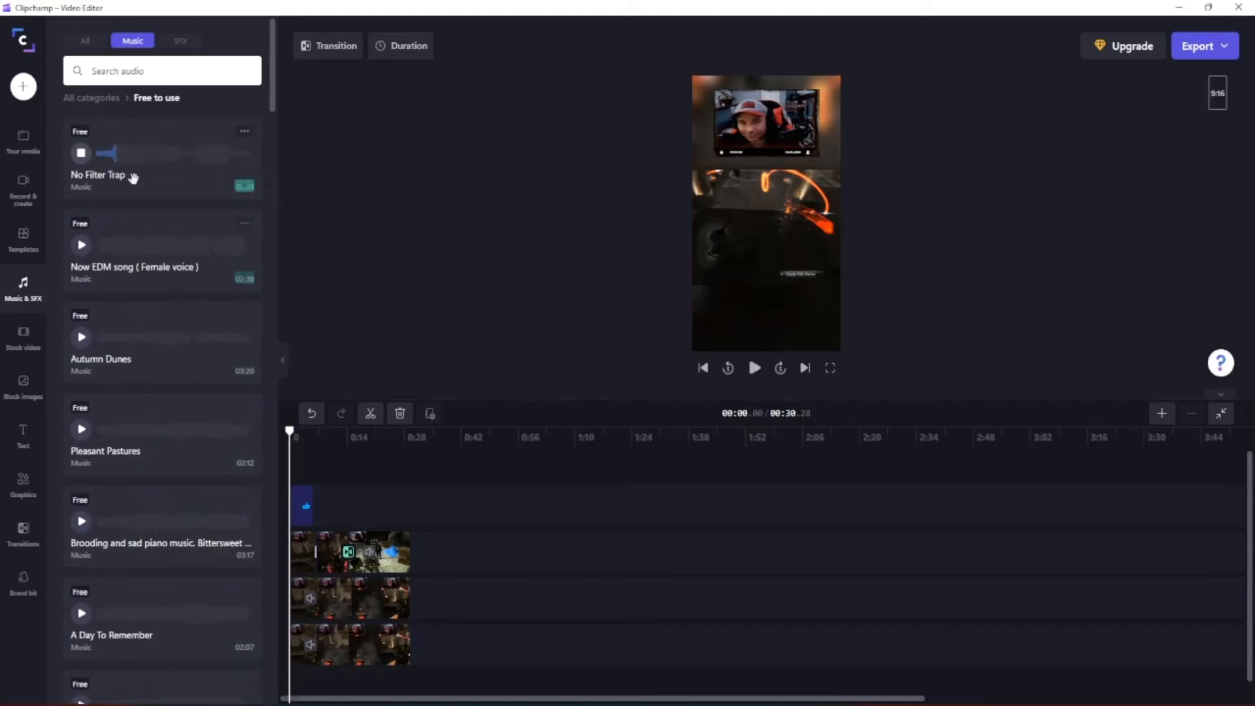
pyautogui.scroll(-2, 83, 508)
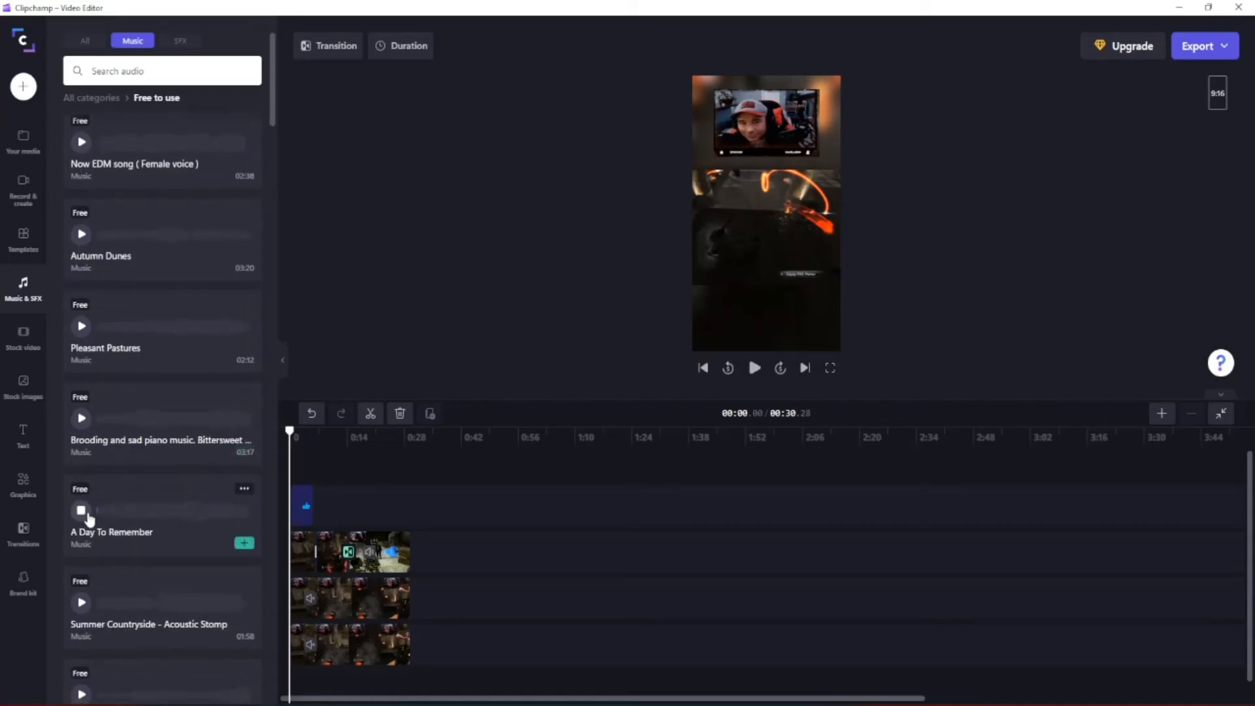
pyautogui.scroll(-4, 81, 425)
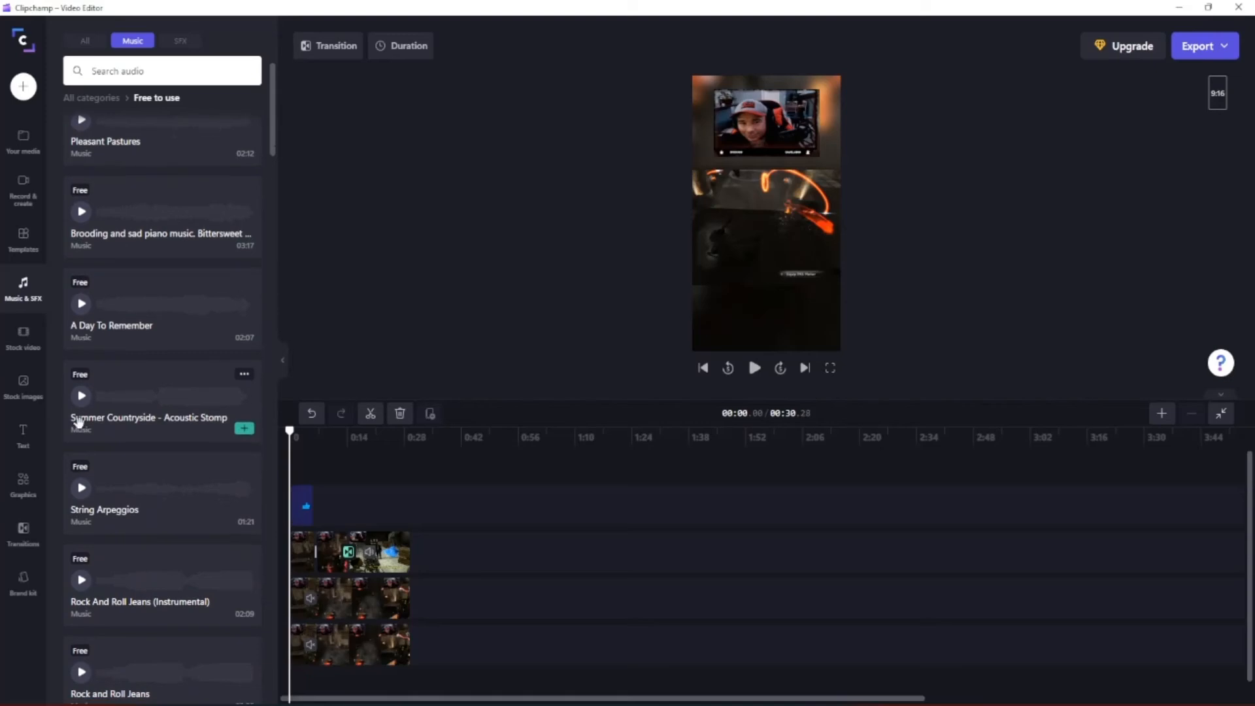
pyautogui.scroll(-2, 79, 421)
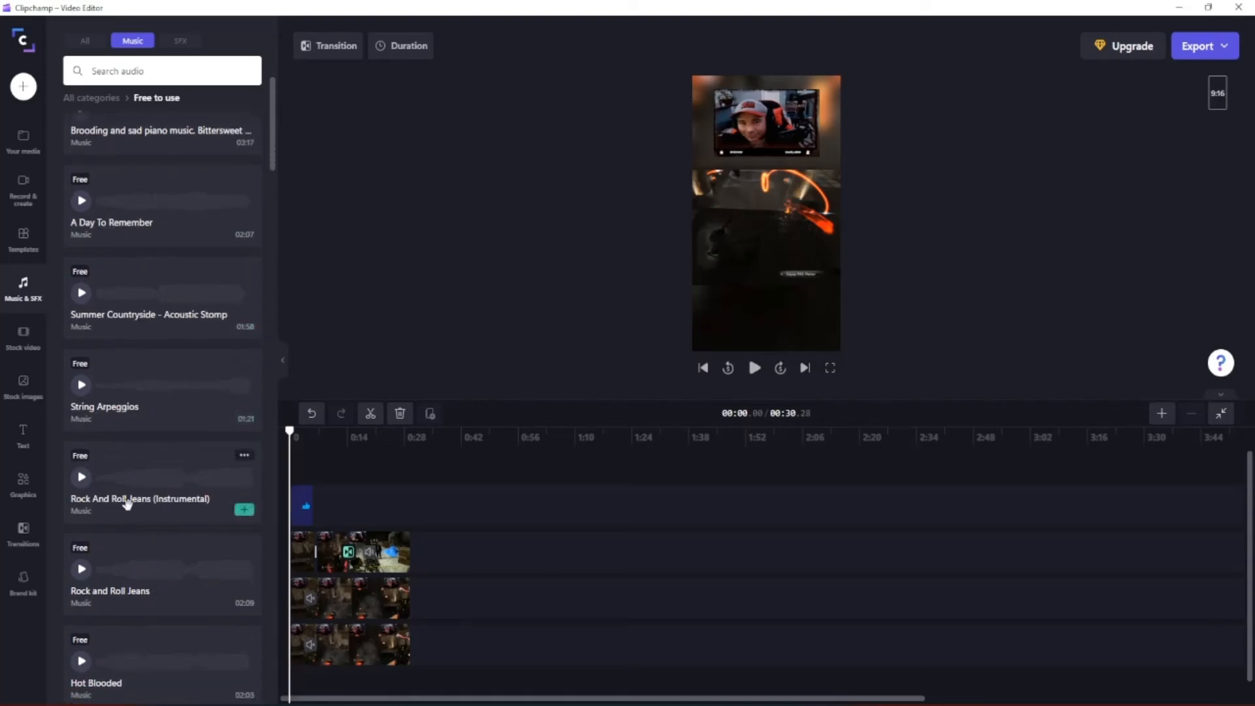
pyautogui.scroll(-2, 130, 491)
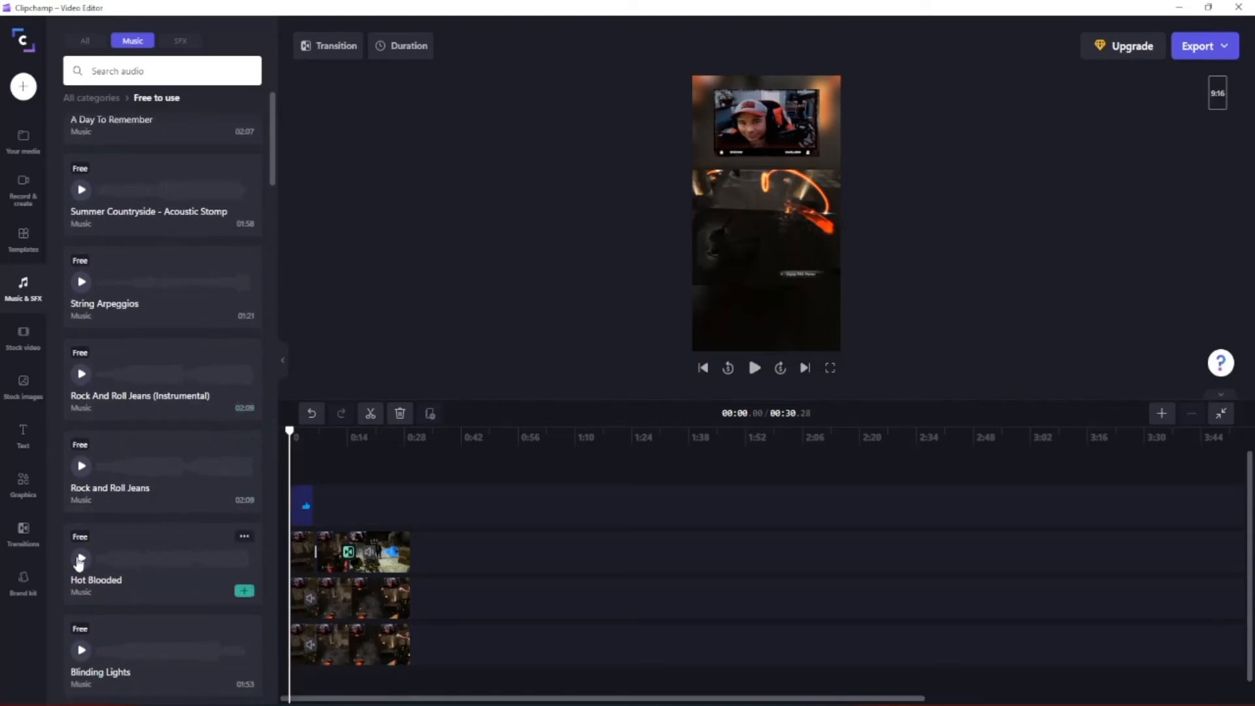
pyautogui.scroll(10, 80, 523)
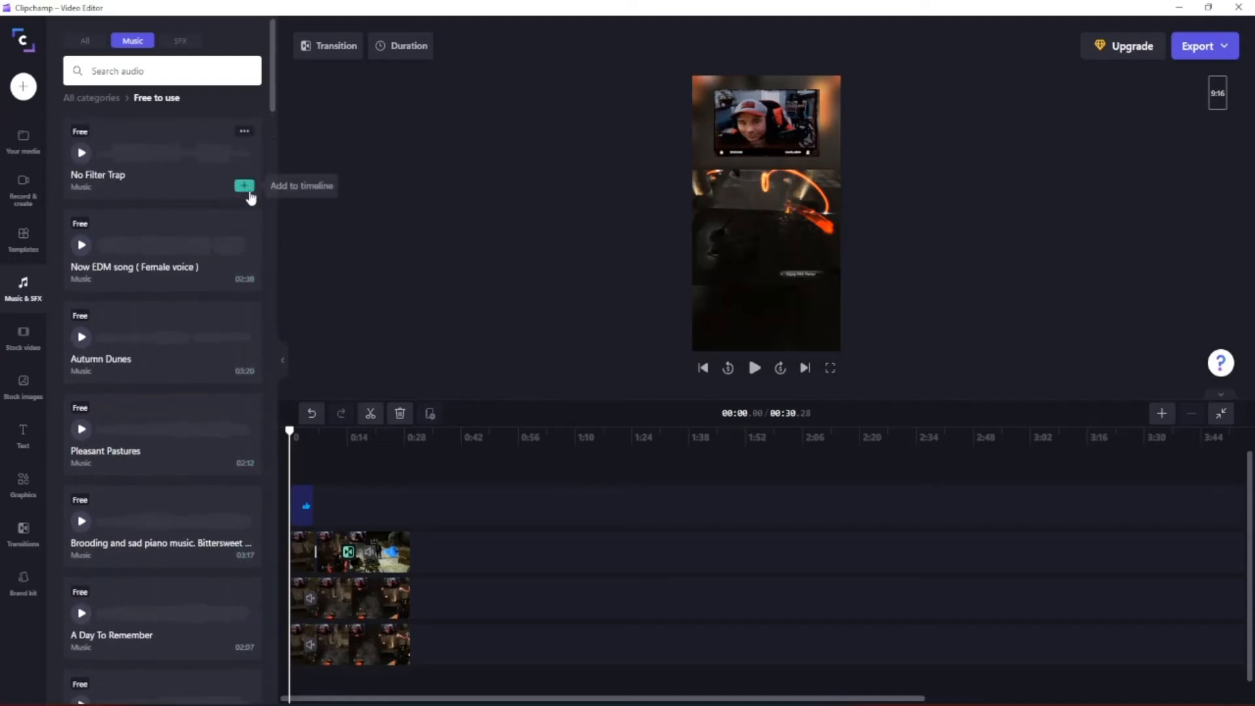
# Add the No Filter Trap track to the timeline, split it at 29.74 seconds and delete the excess after the cut.
pyautogui.click(244, 185)
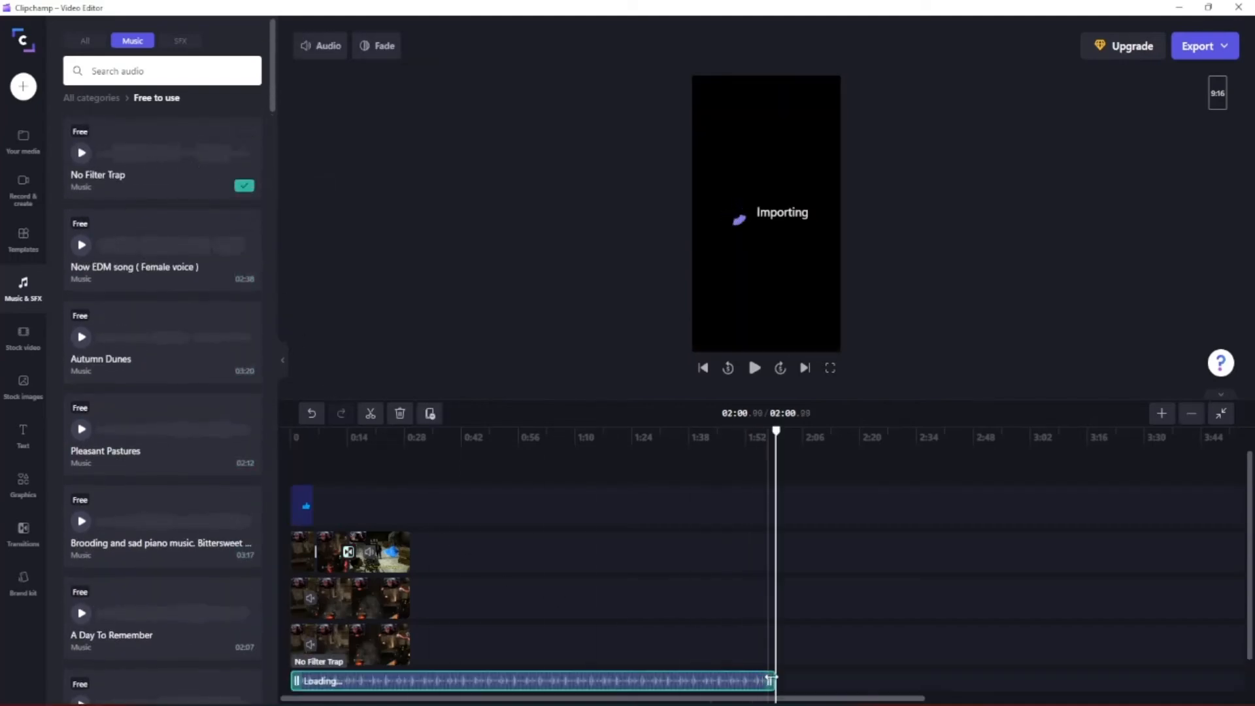
pyautogui.moveTo(778, 428); pyautogui.dragTo(409, 449)
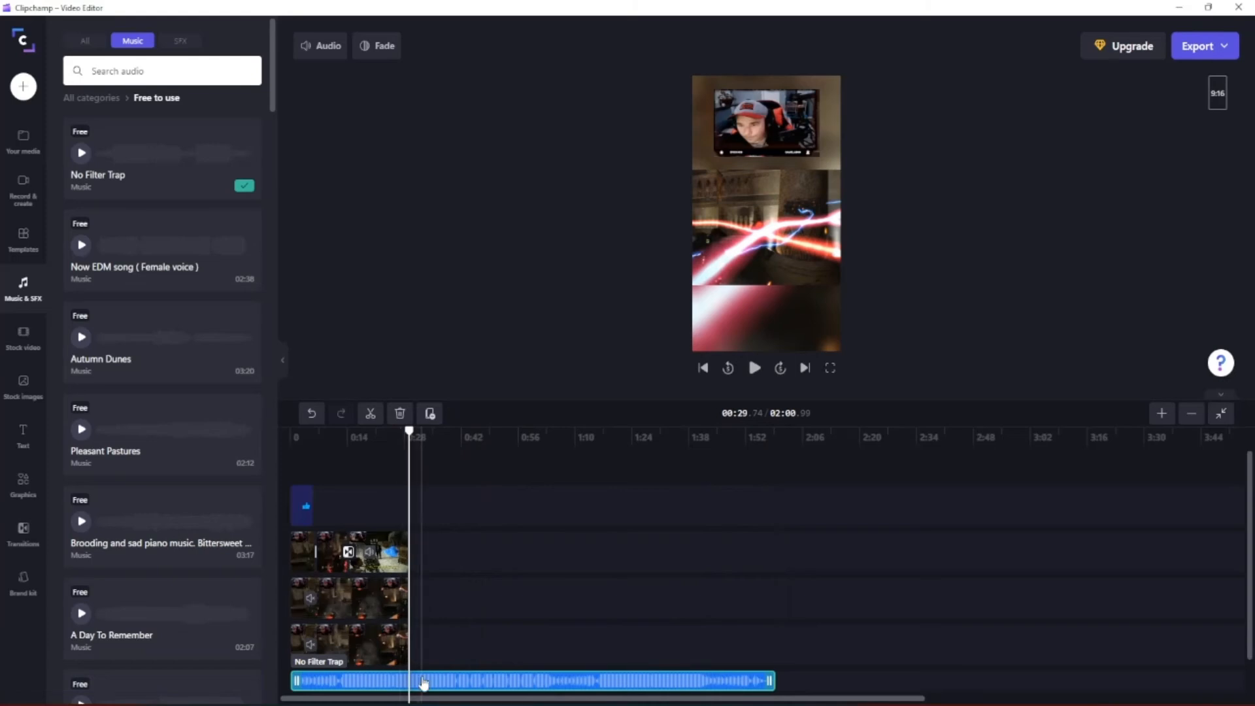
pyautogui.click(370, 413)
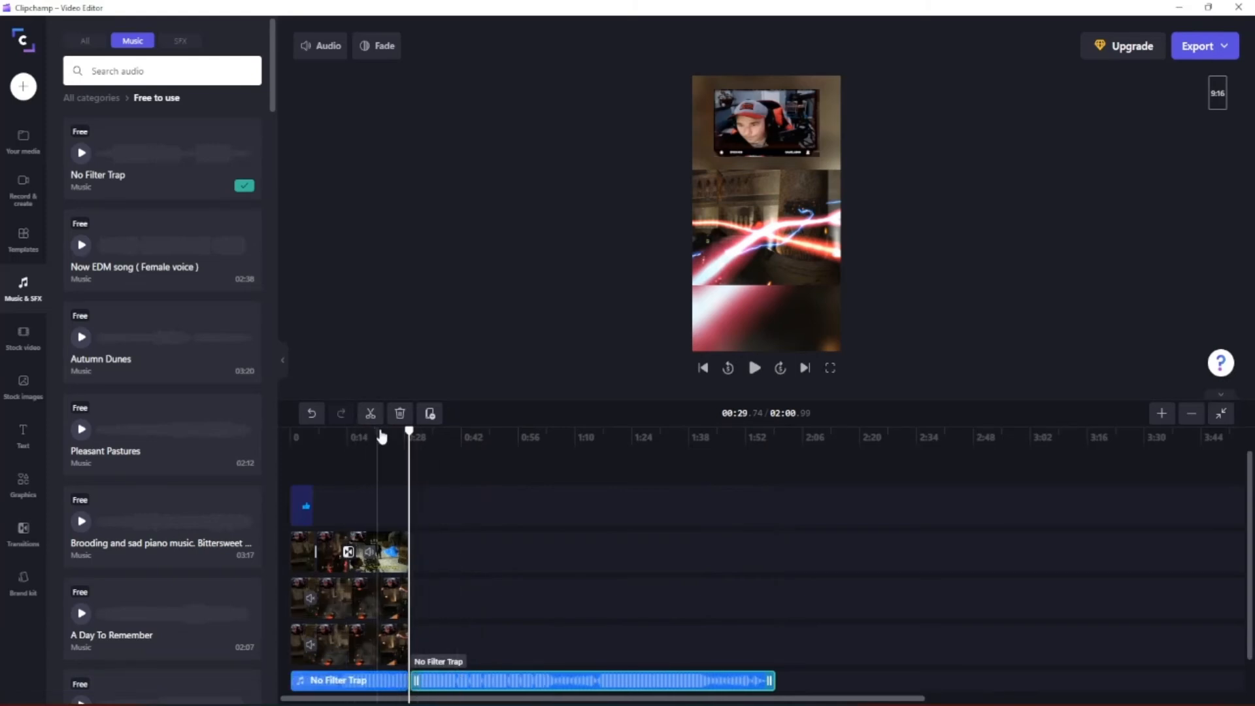
pyautogui.click(400, 413)
# Play back the video with its music from the start and return the playhead to the subscribe panel section.
pyautogui.moveTo(413, 439); pyautogui.dragTo(288, 430)
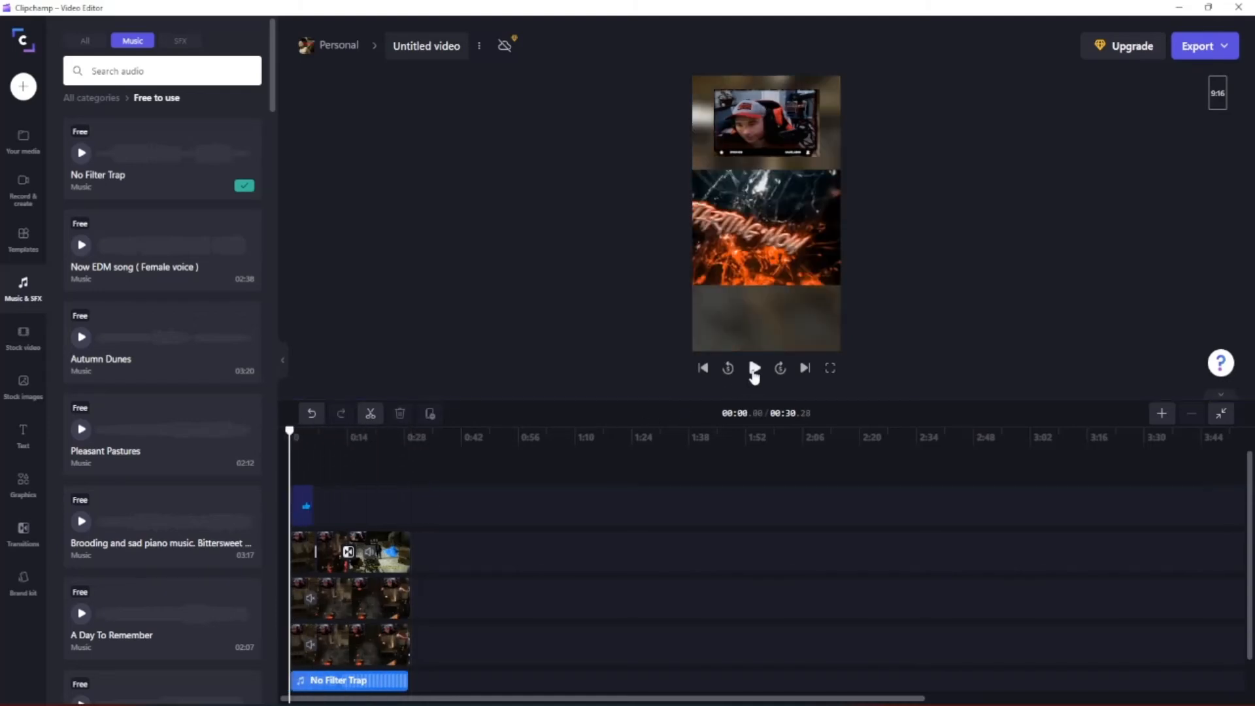
pyautogui.click(755, 370)
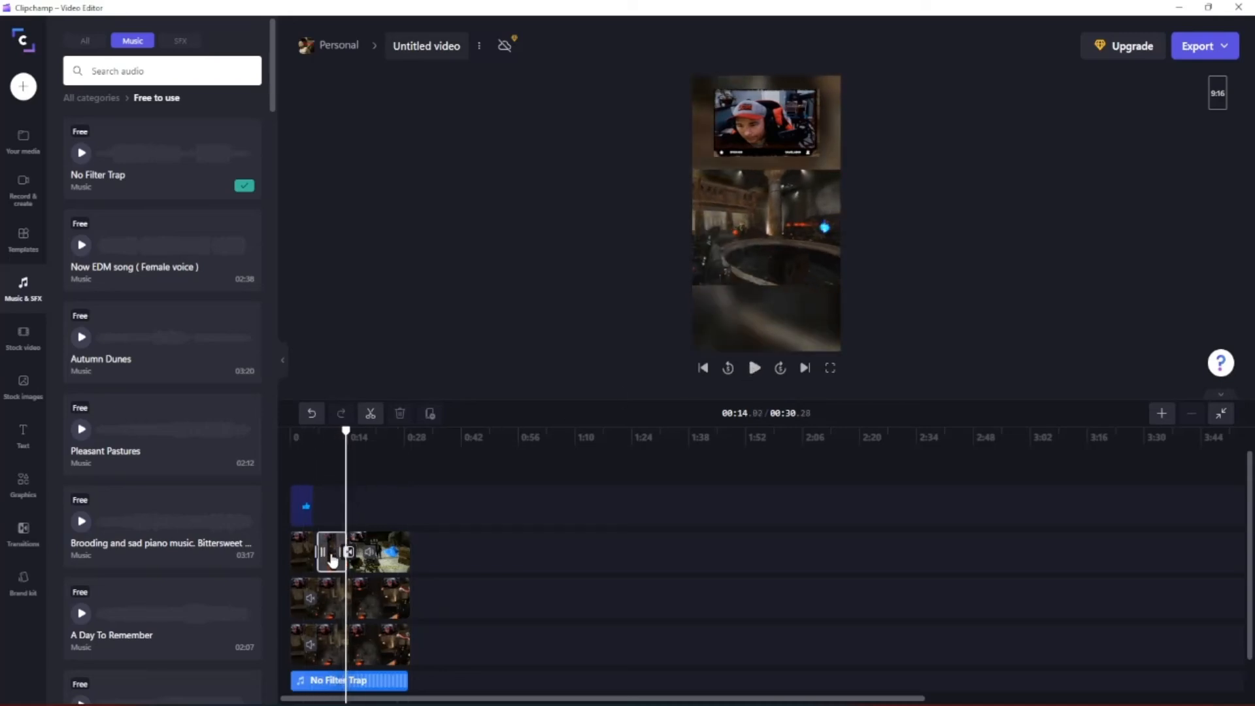
pyautogui.moveTo(344, 432); pyautogui.dragTo(303, 435)
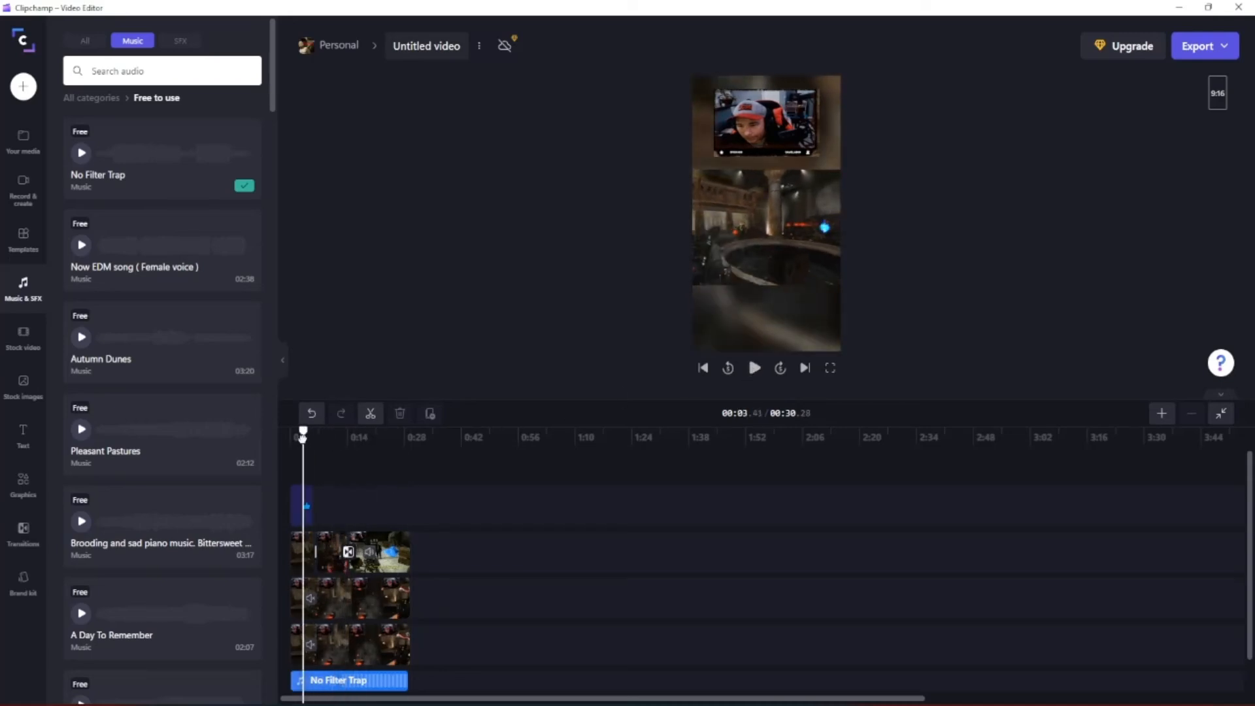
# Split the webcam gb6.mp4 clip at about 5.4 seconds, near the end of the subscribe panel.
pyautogui.click(333, 594)
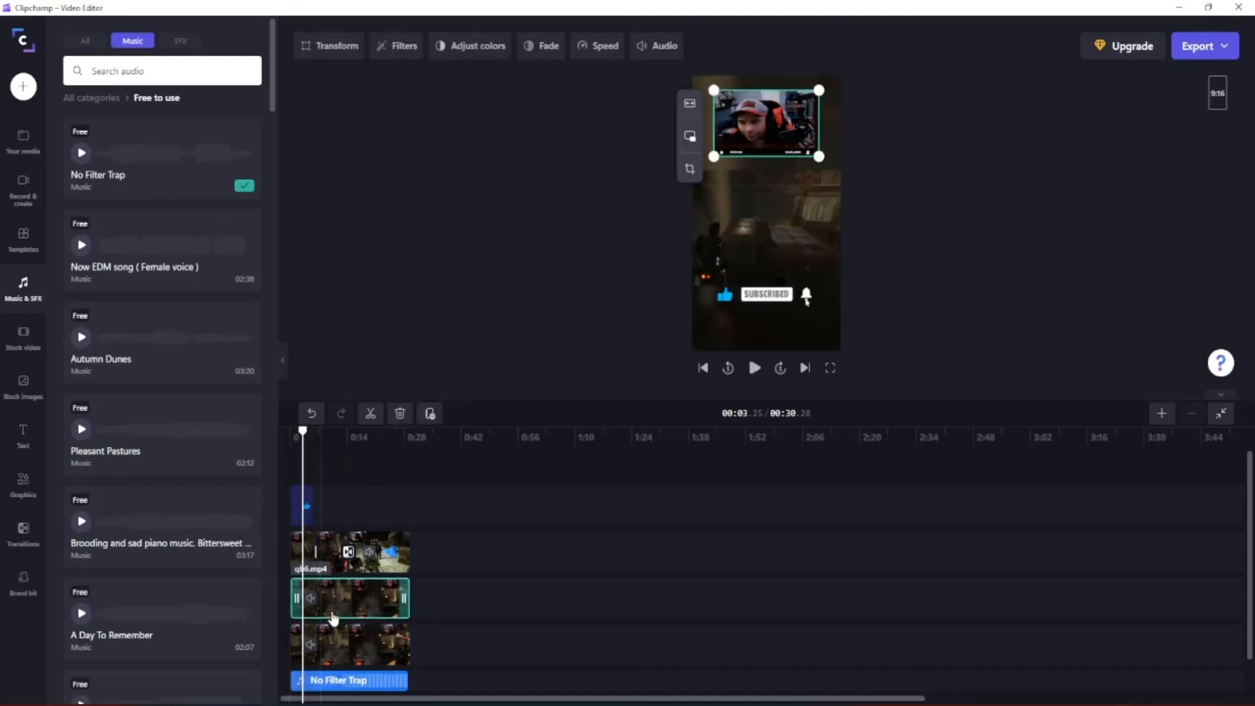
pyautogui.moveTo(300, 433); pyautogui.dragTo(281, 439)
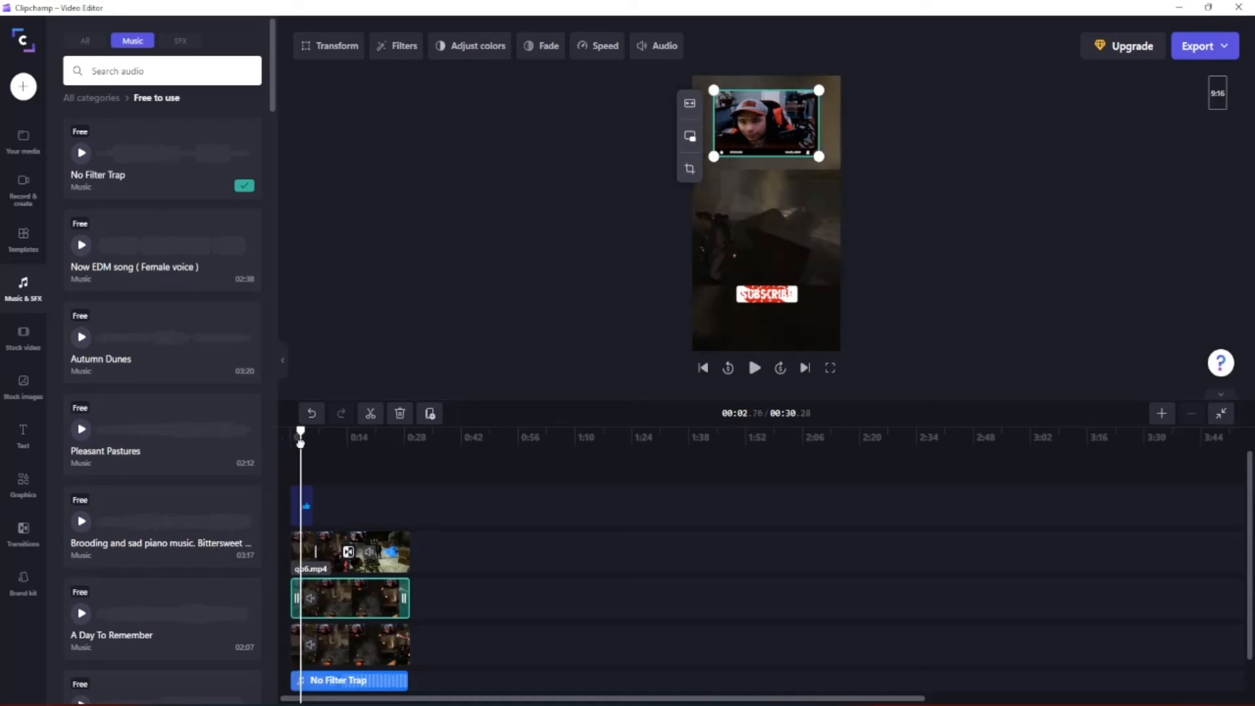
pyautogui.click(286, 447)
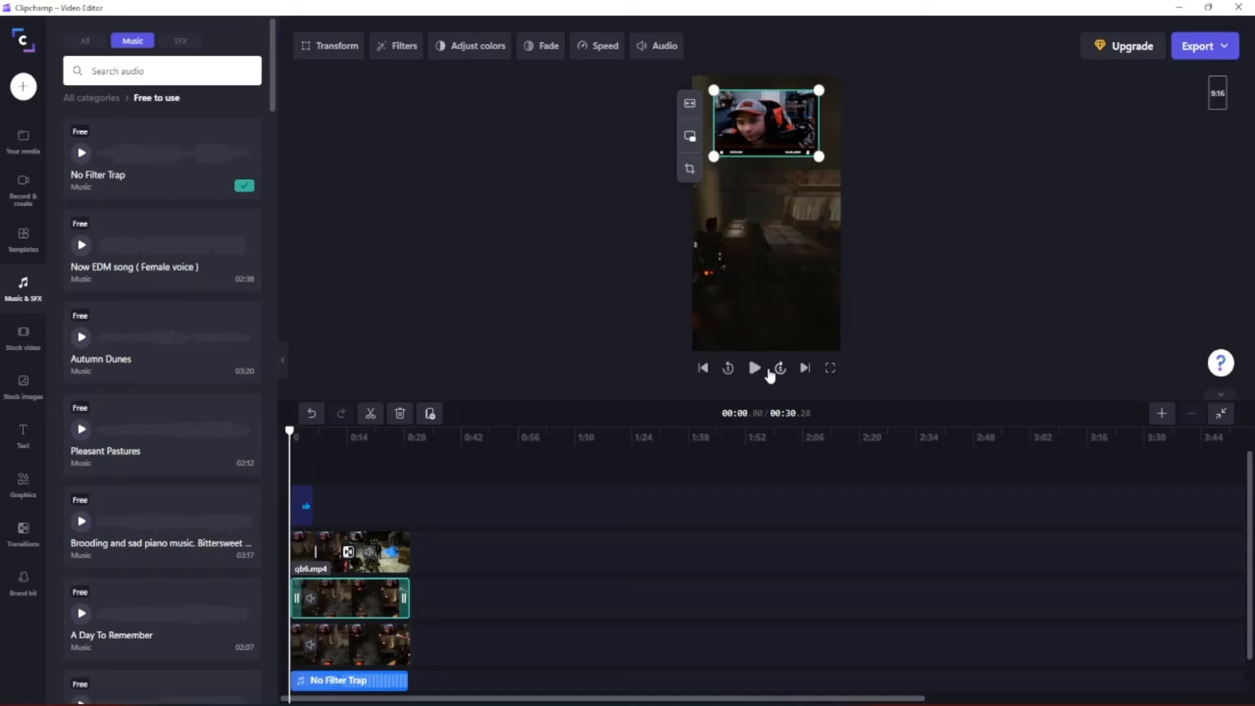
pyautogui.click(755, 369)
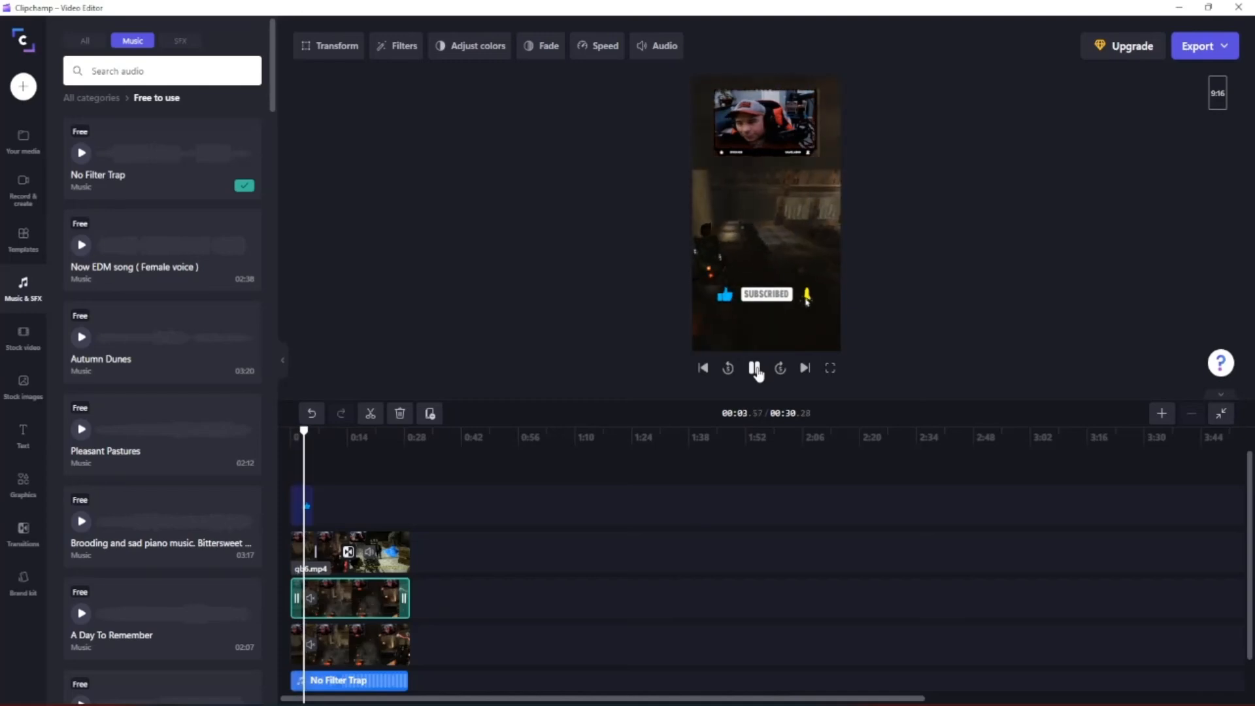
pyautogui.click(756, 369)
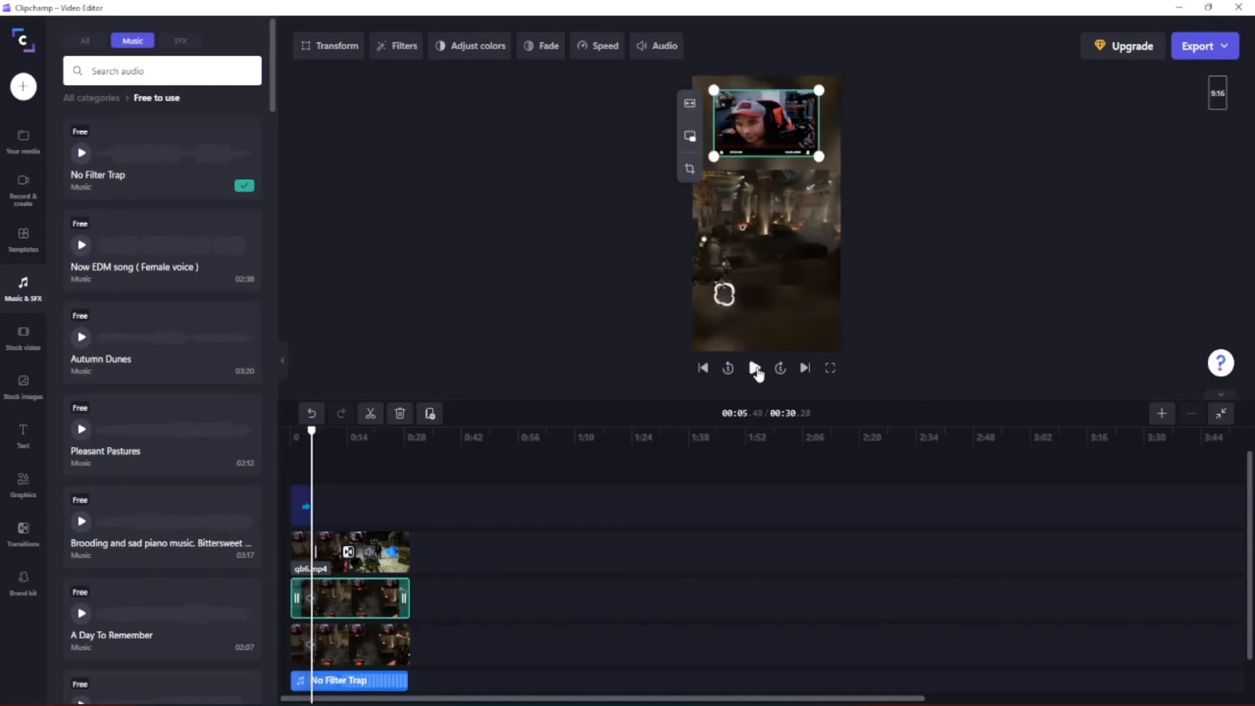
pyautogui.click(368, 419)
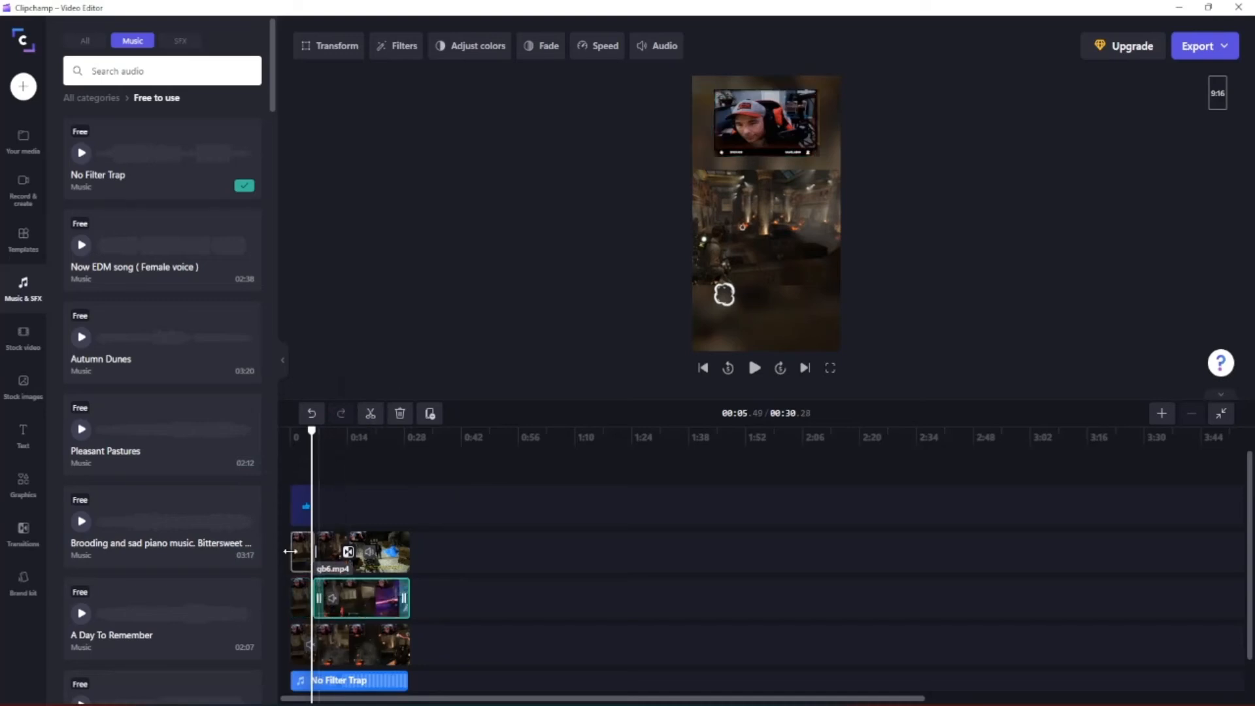
# Look through the transitions from Fade through black to TV interference, closing the plan comparison on the way.
pyautogui.click(22, 530)
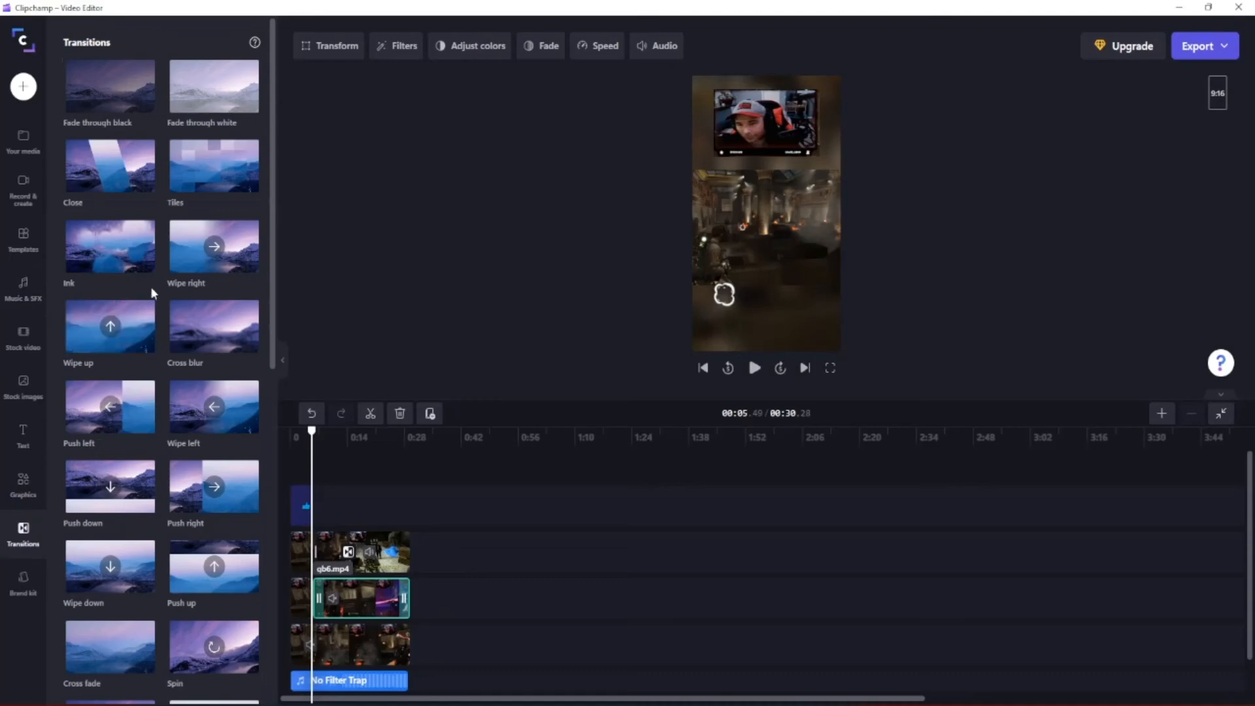
pyautogui.scroll(-2, 151, 289)
pyautogui.scroll(2, 151, 289)
pyautogui.scroll(-10, 151, 288)
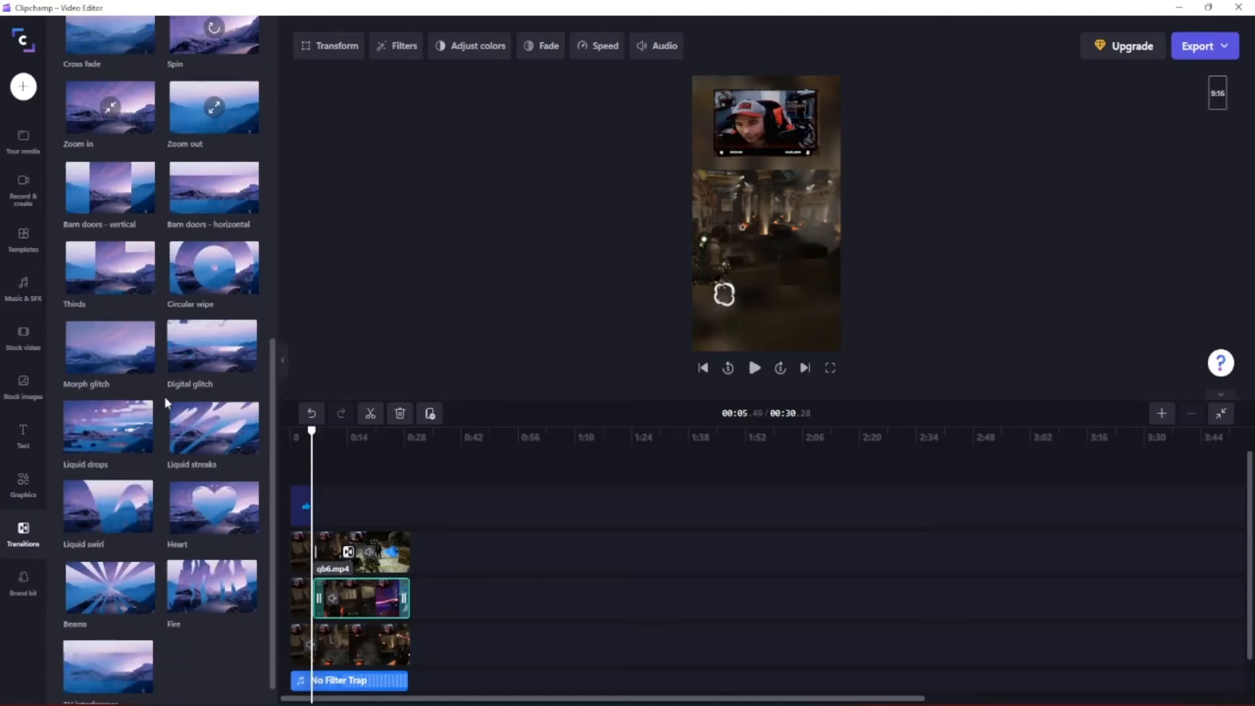
pyautogui.scroll(-1, 194, 513)
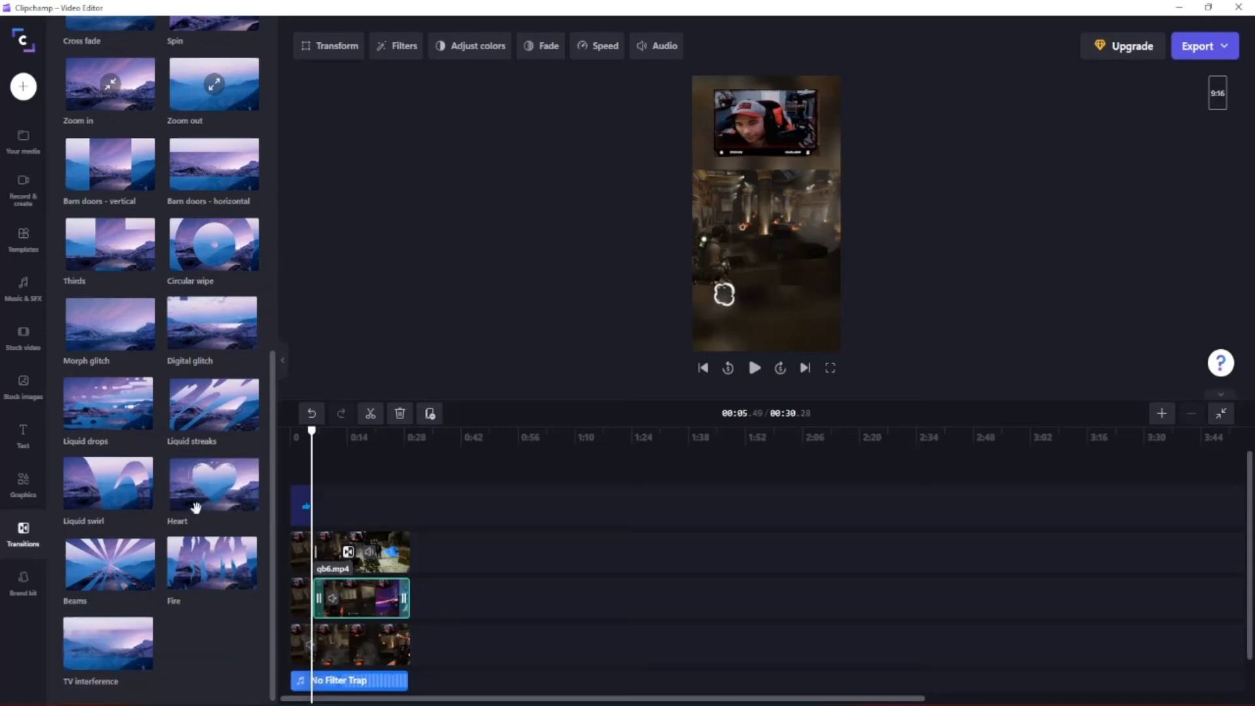
pyautogui.click(114, 654)
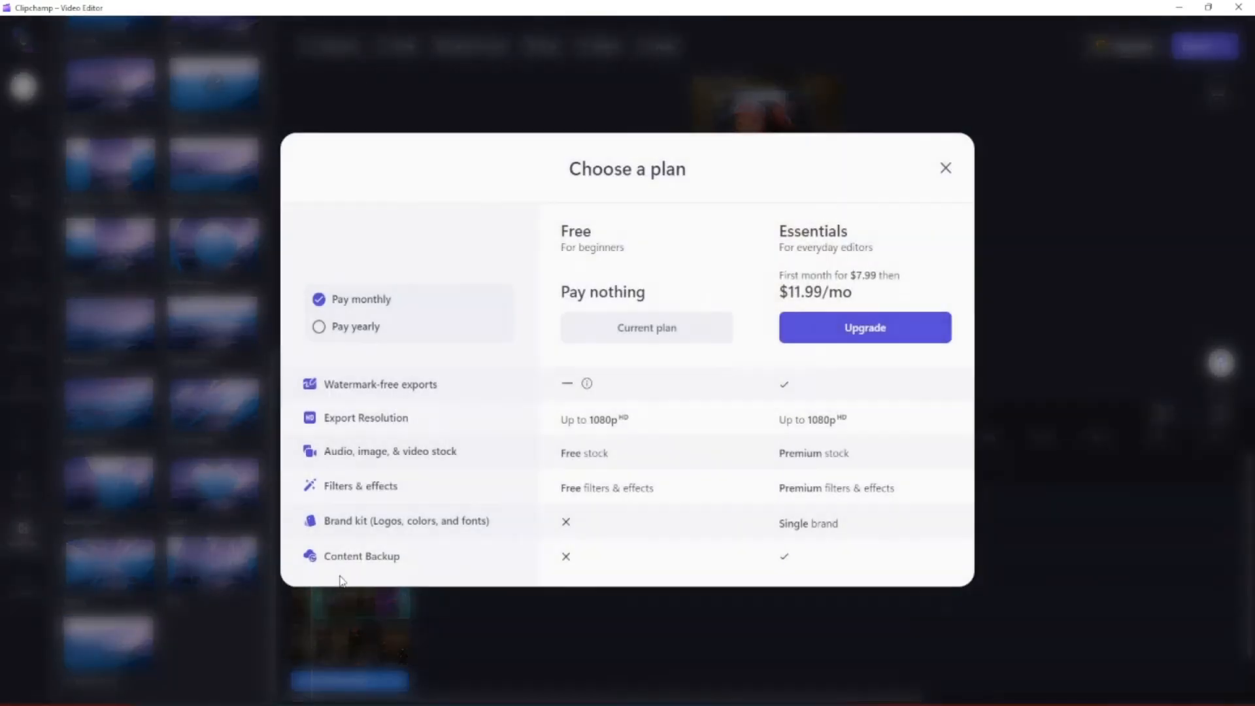
pyautogui.click(946, 169)
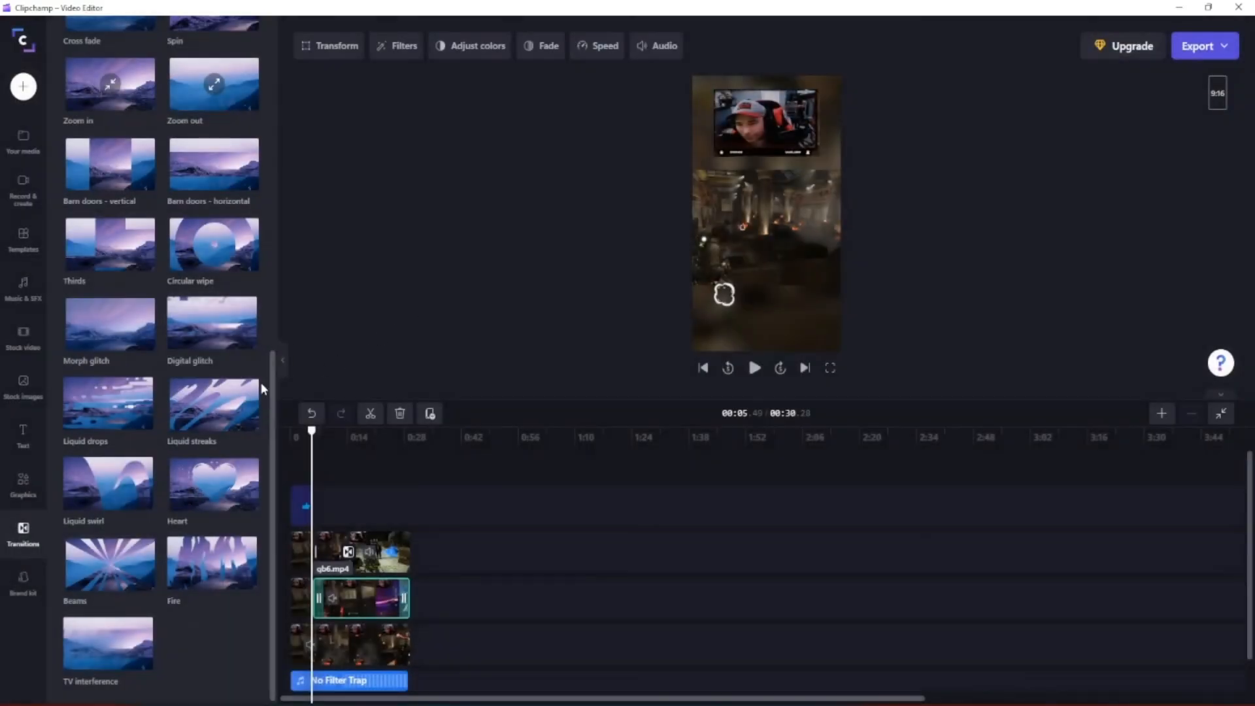
pyautogui.scroll(5, 216, 340)
pyautogui.scroll(5, 212, 330)
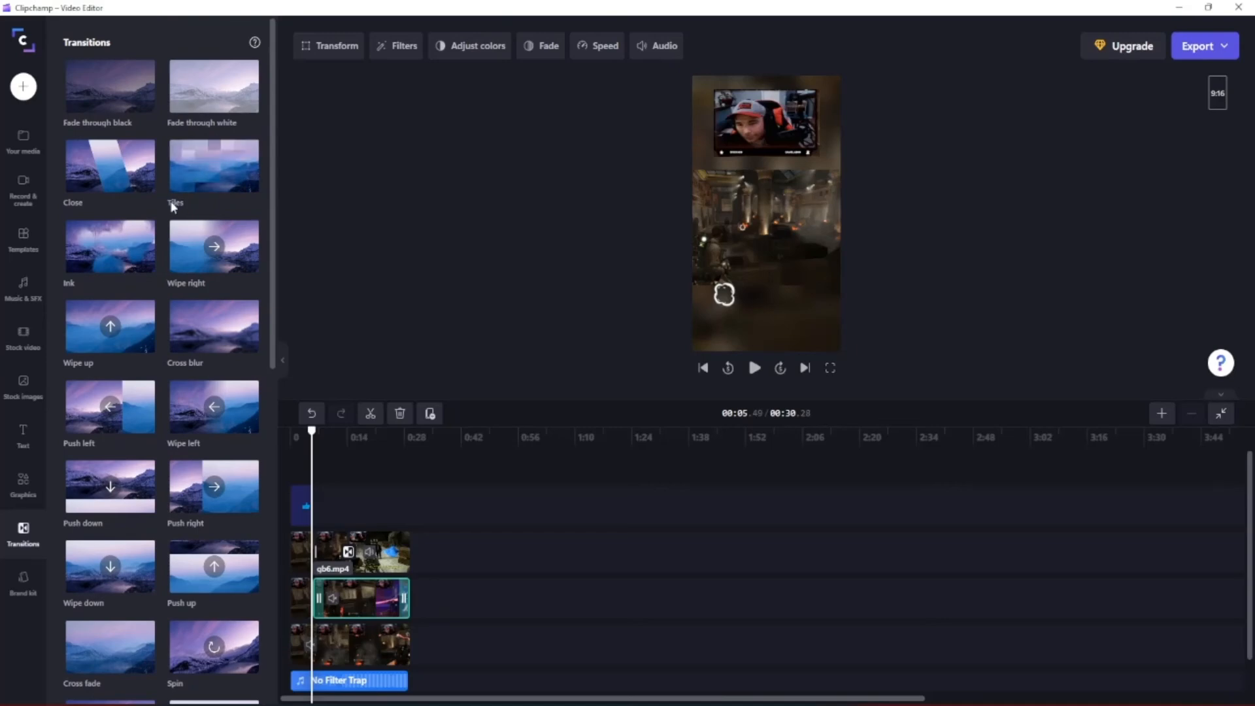
pyautogui.scroll(-6, 94, 262)
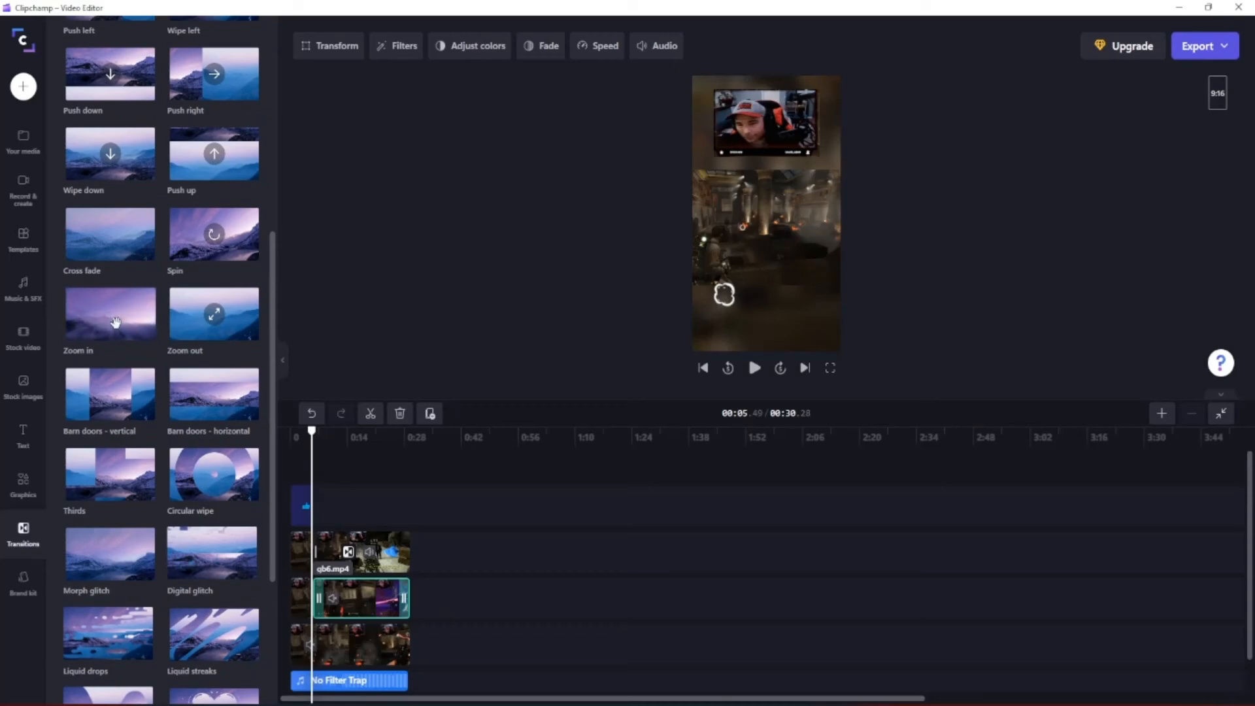
# Try to add the Zoom in transition near the webcam clip's split and play back that section.
pyautogui.moveTo(115, 327)
pyautogui.mouseDown()
pyautogui.moveTo(338, 574)
pyautogui.moveTo(319, 549)
pyautogui.moveTo(281, 553)
pyautogui.moveTo(315, 553)
pyautogui.mouseUp()
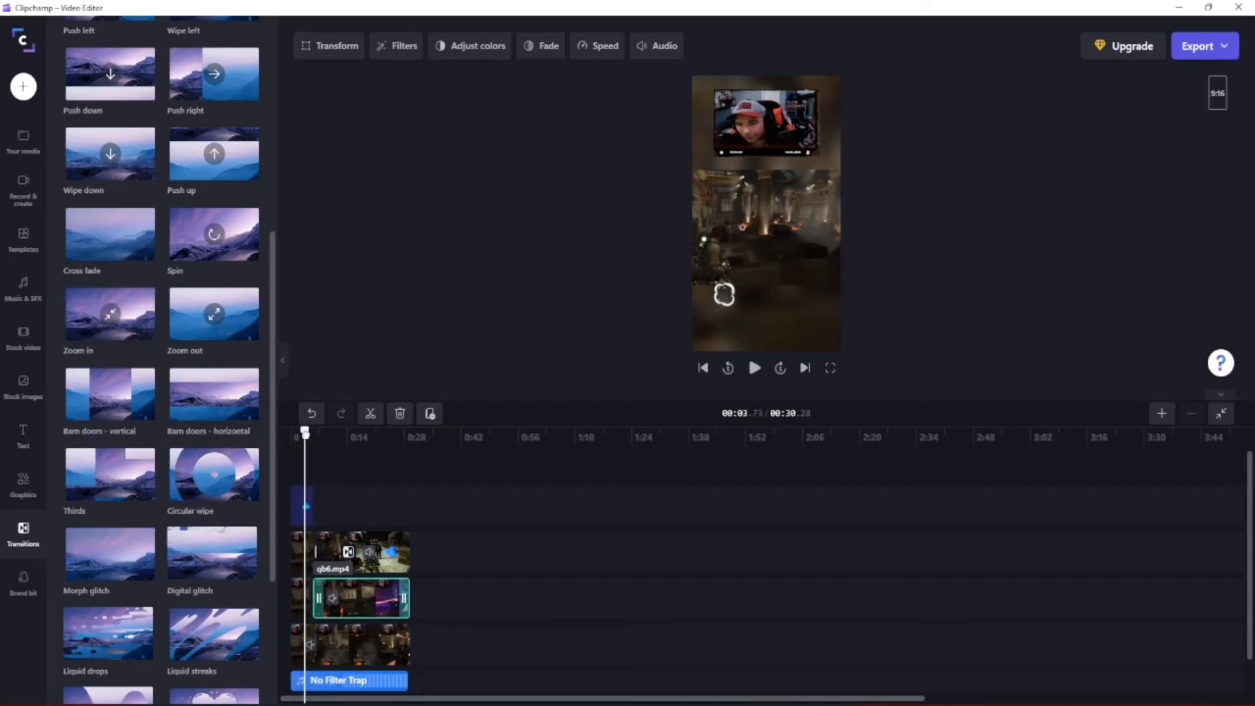
pyautogui.moveTo(317, 438); pyautogui.dragTo(310, 439)
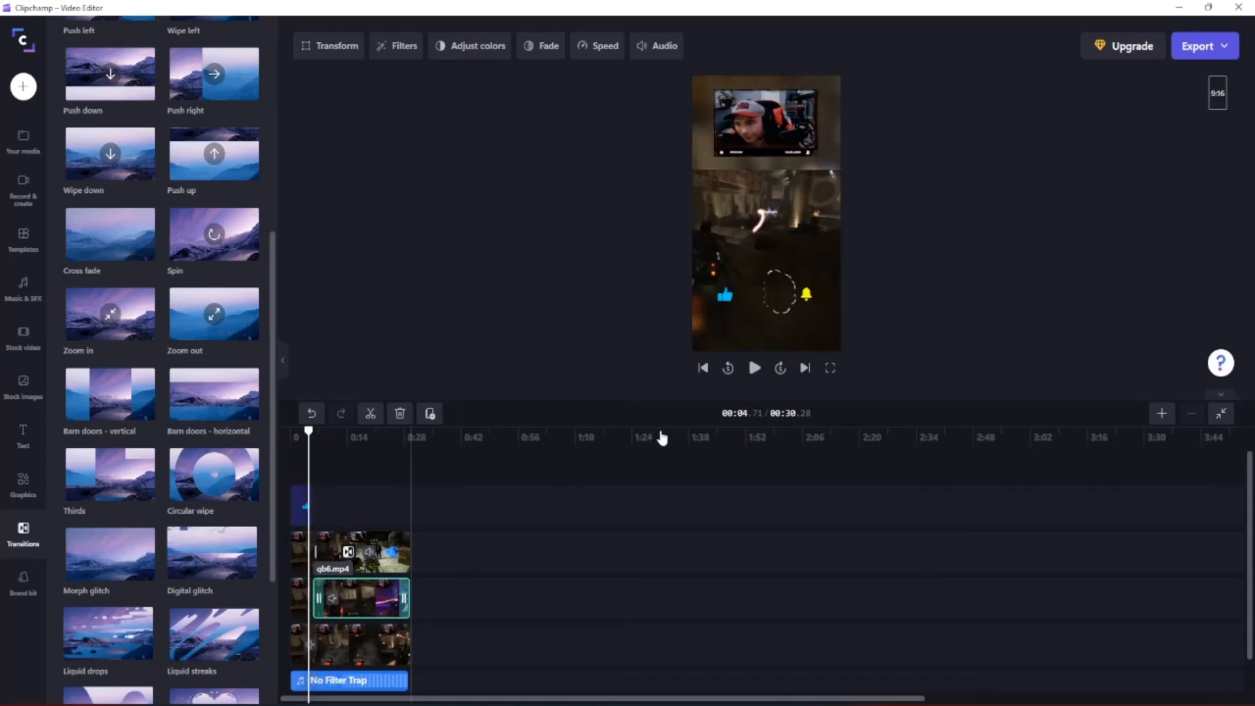
pyautogui.click(755, 370)
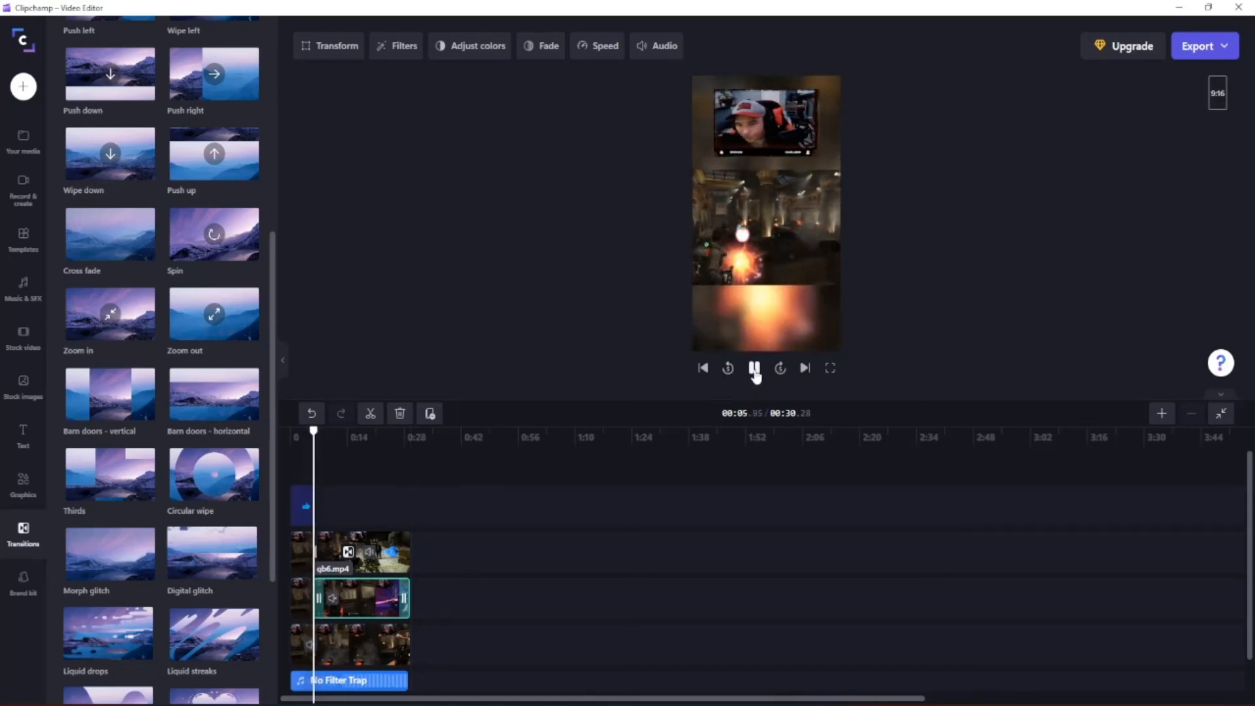
pyautogui.click(755, 370)
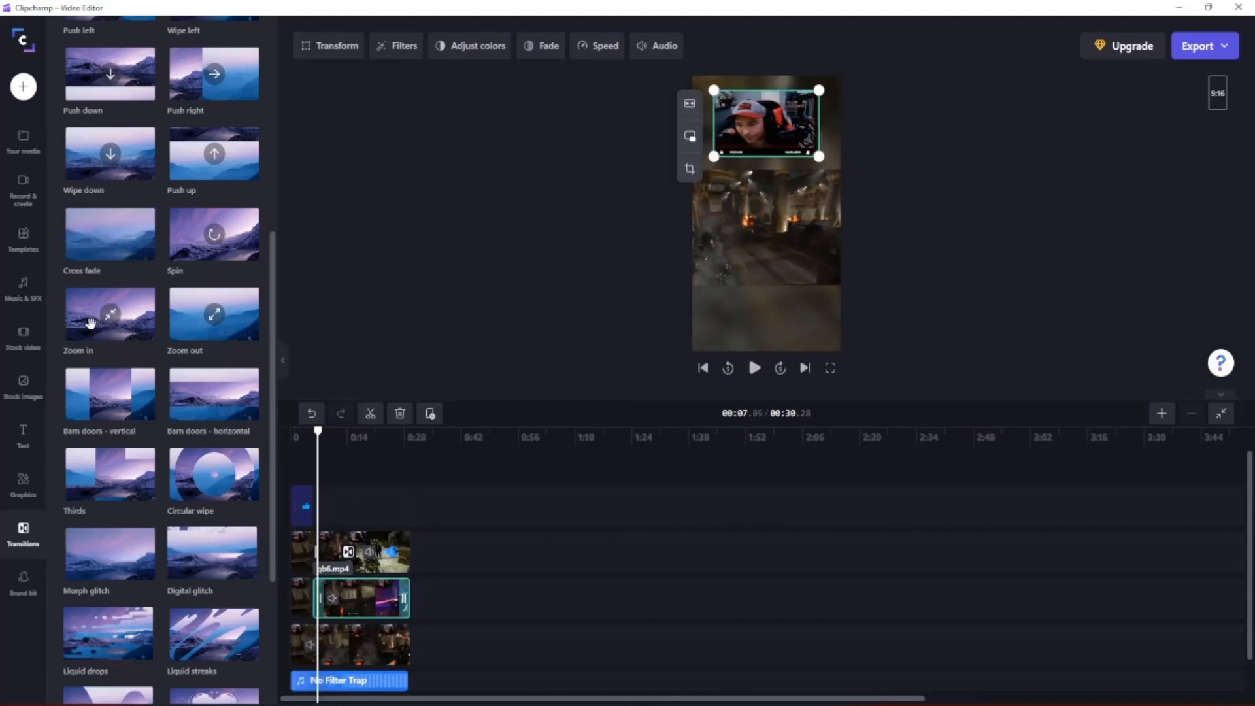
# Add the Zoom in transition at the webcam clip's split and play it back from about 2 seconds.
pyautogui.moveTo(91, 323); pyautogui.dragTo(348, 553)
pyautogui.moveTo(317, 435); pyautogui.dragTo(298, 437)
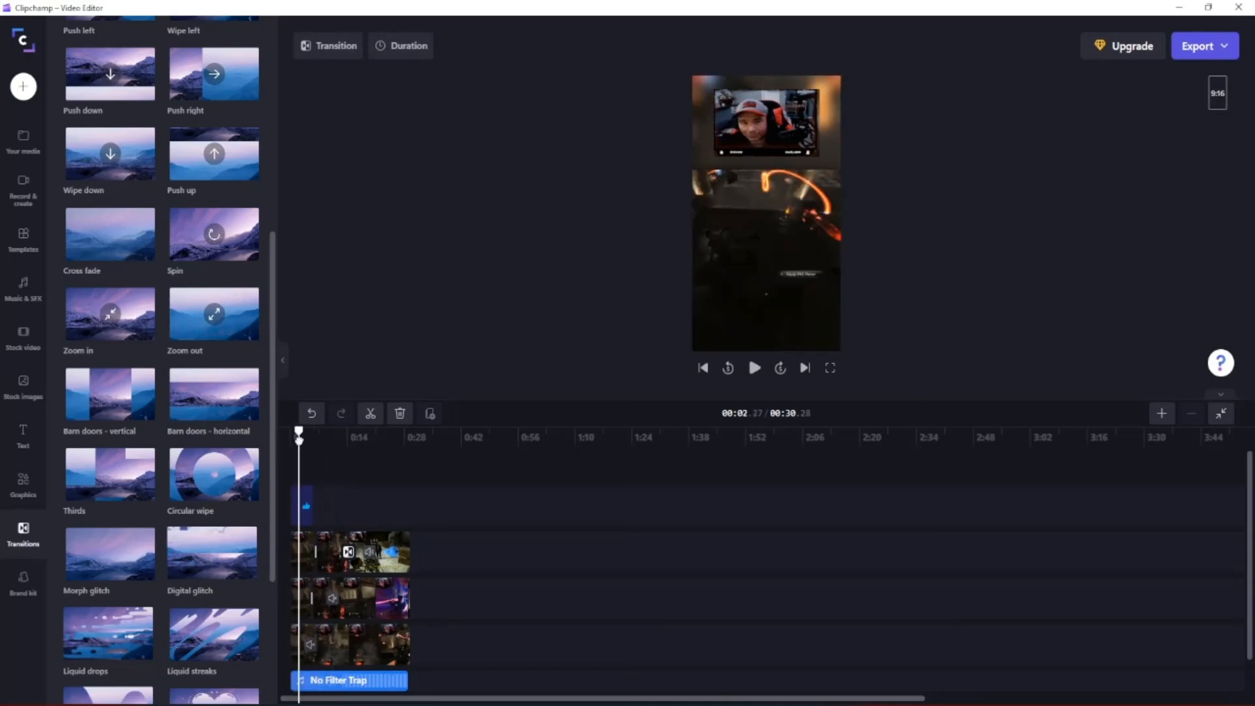
pyautogui.click(742, 379)
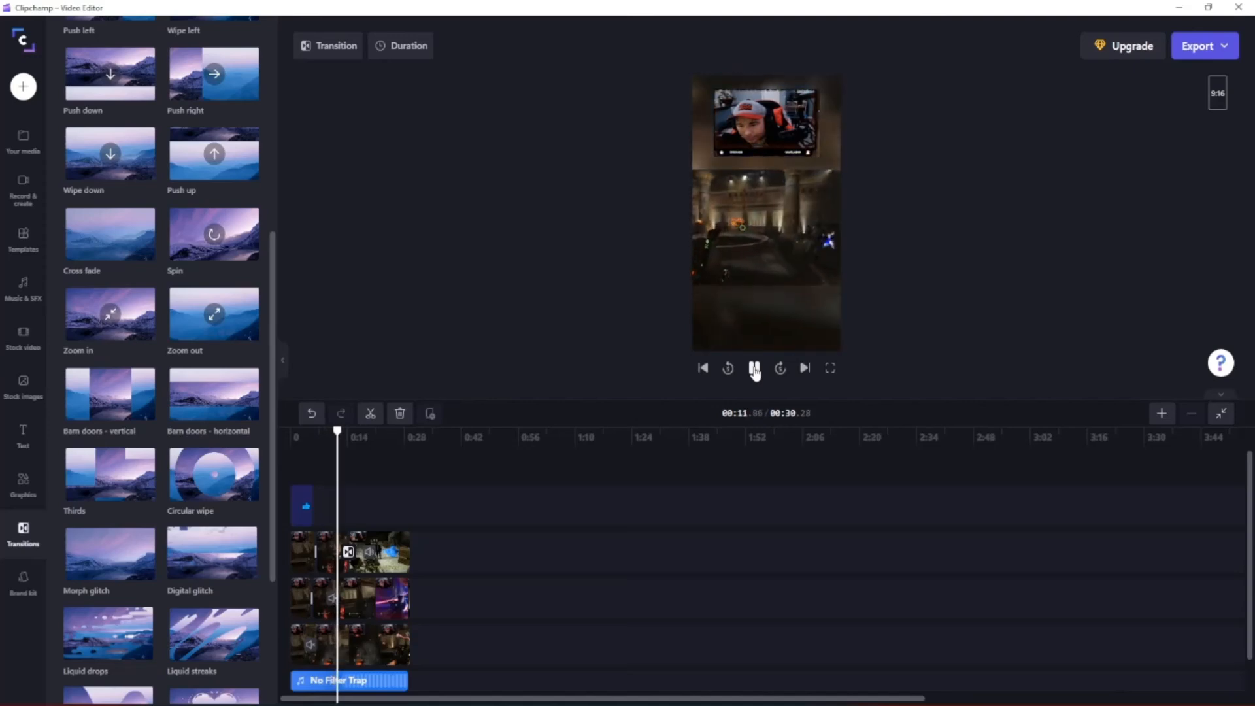
# Stop the playback at 13.27 seconds and split the three gb6.mp4 tracks and the music there.
pyautogui.click(755, 370)
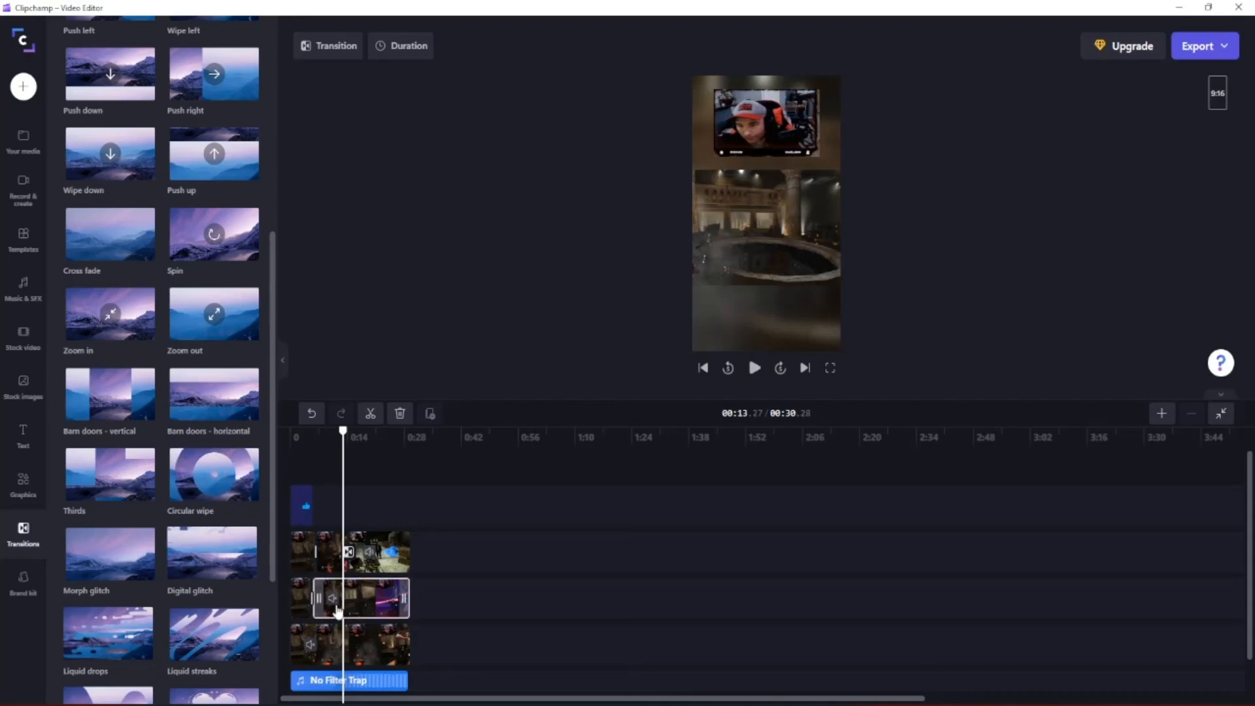
pyautogui.click(332, 556)
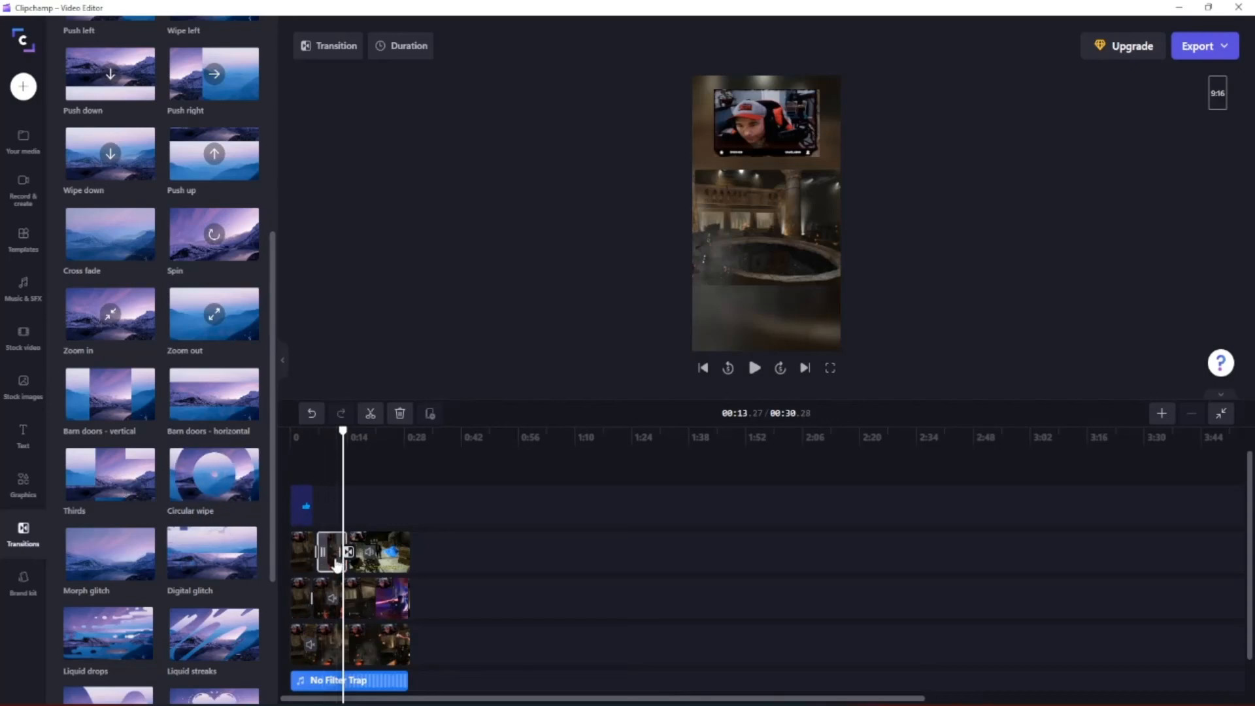
pyautogui.click(370, 414)
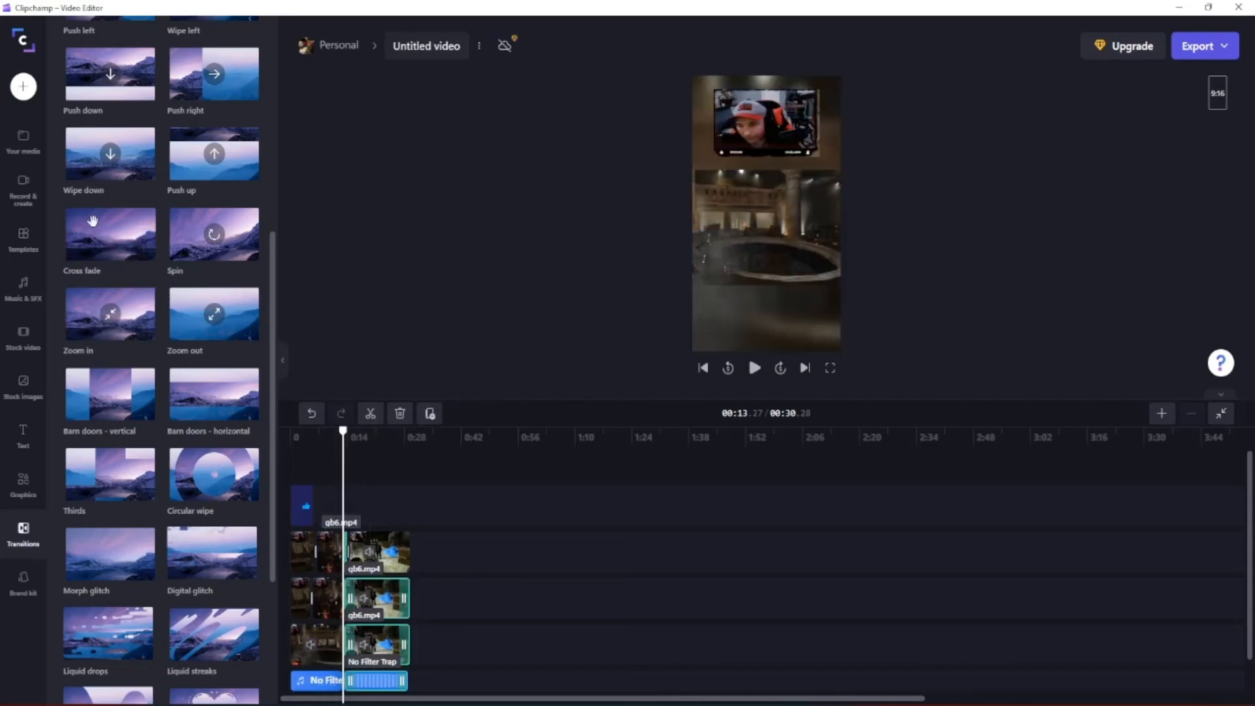
# Add the Zoom in transition at the gameplay clip's 13.27-second split and play it back from about 11 seconds.
pyautogui.scroll(2, 98, 275)
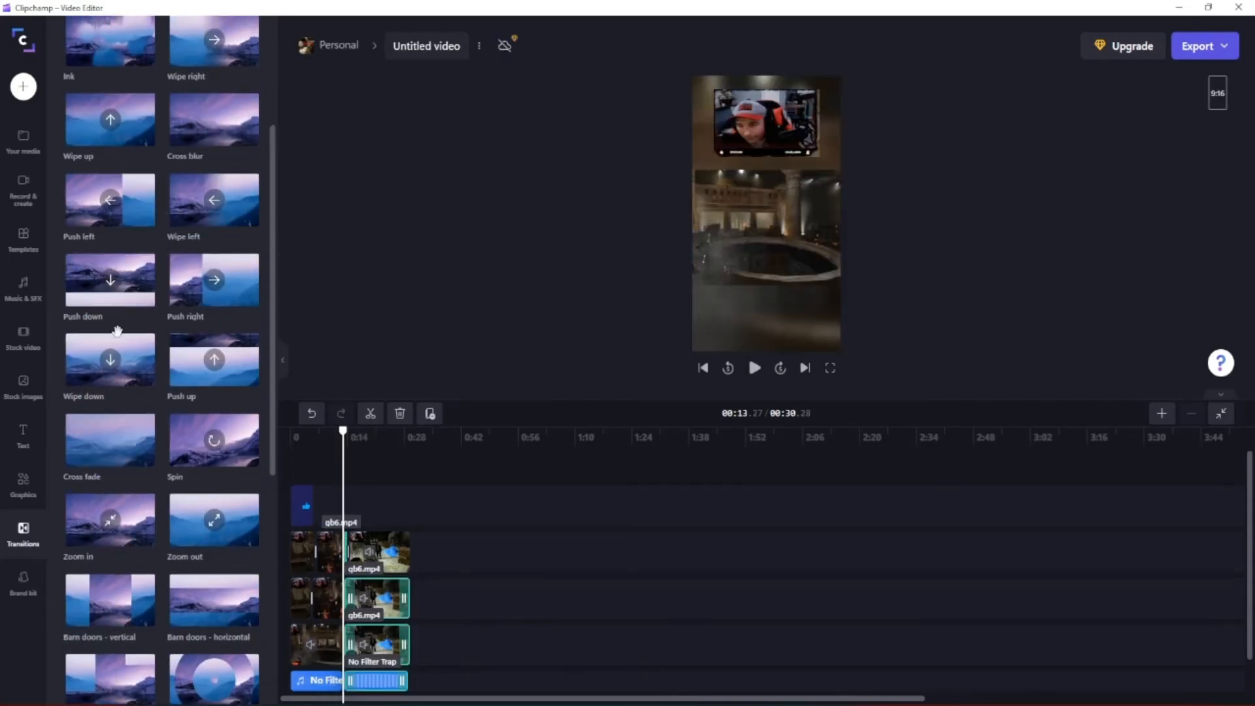
pyautogui.scroll(-2, 115, 340)
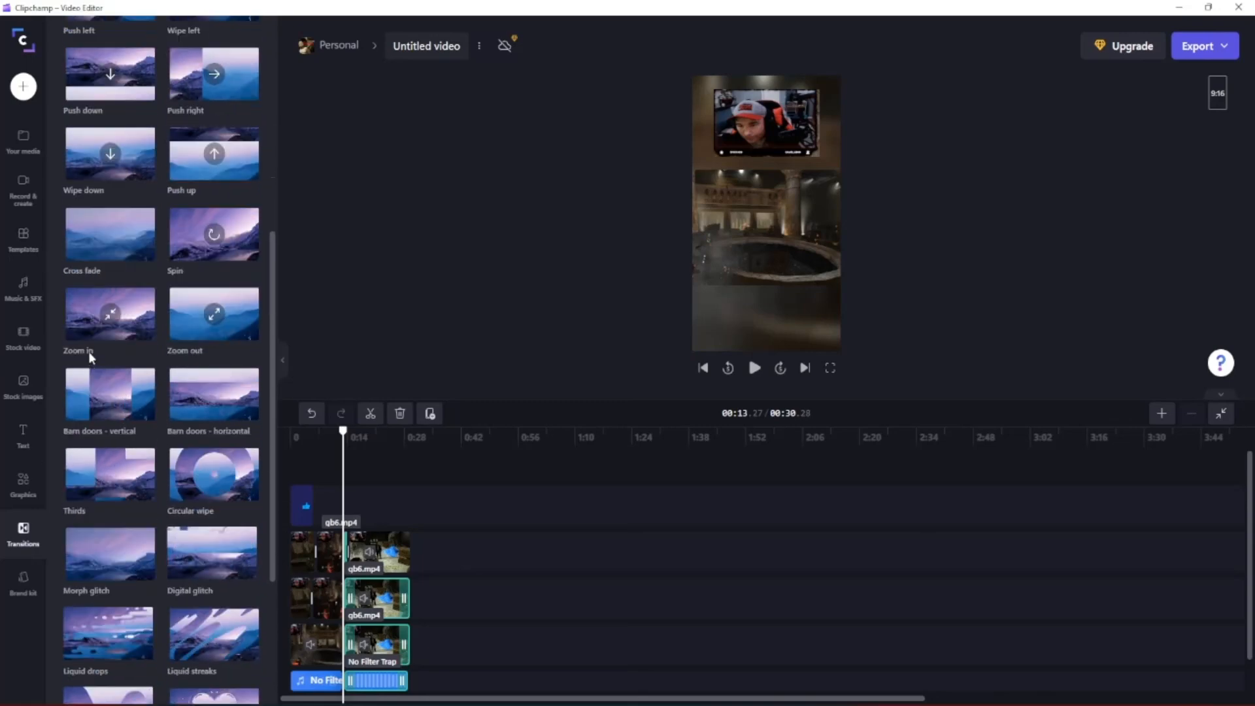
pyautogui.moveTo(89, 347); pyautogui.dragTo(347, 552)
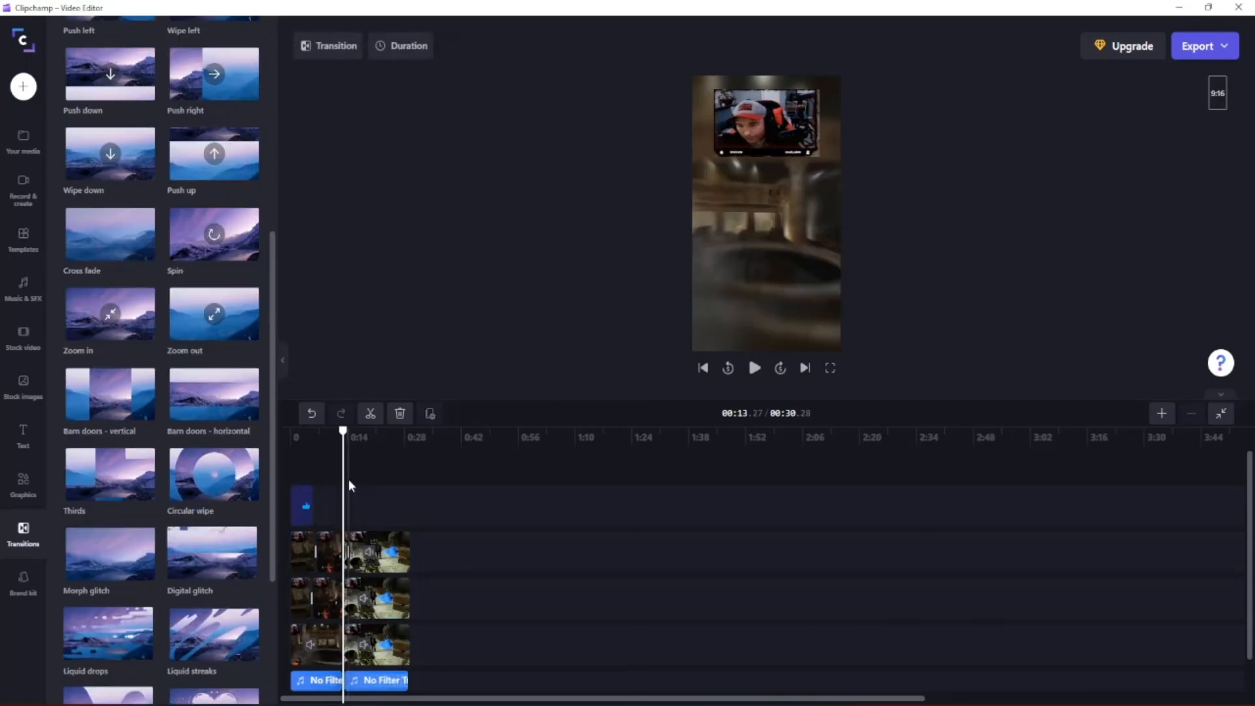
pyautogui.moveTo(341, 434); pyautogui.dragTo(291, 433)
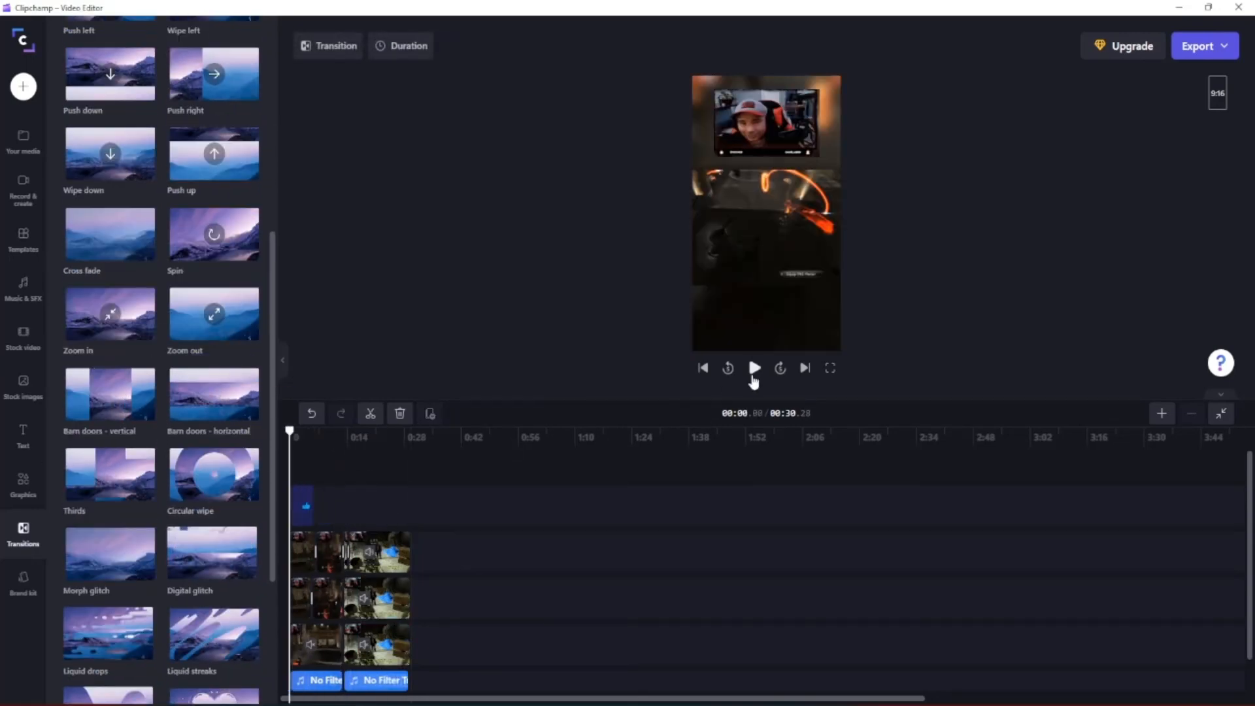
pyautogui.moveTo(296, 431); pyautogui.dragTo(334, 441)
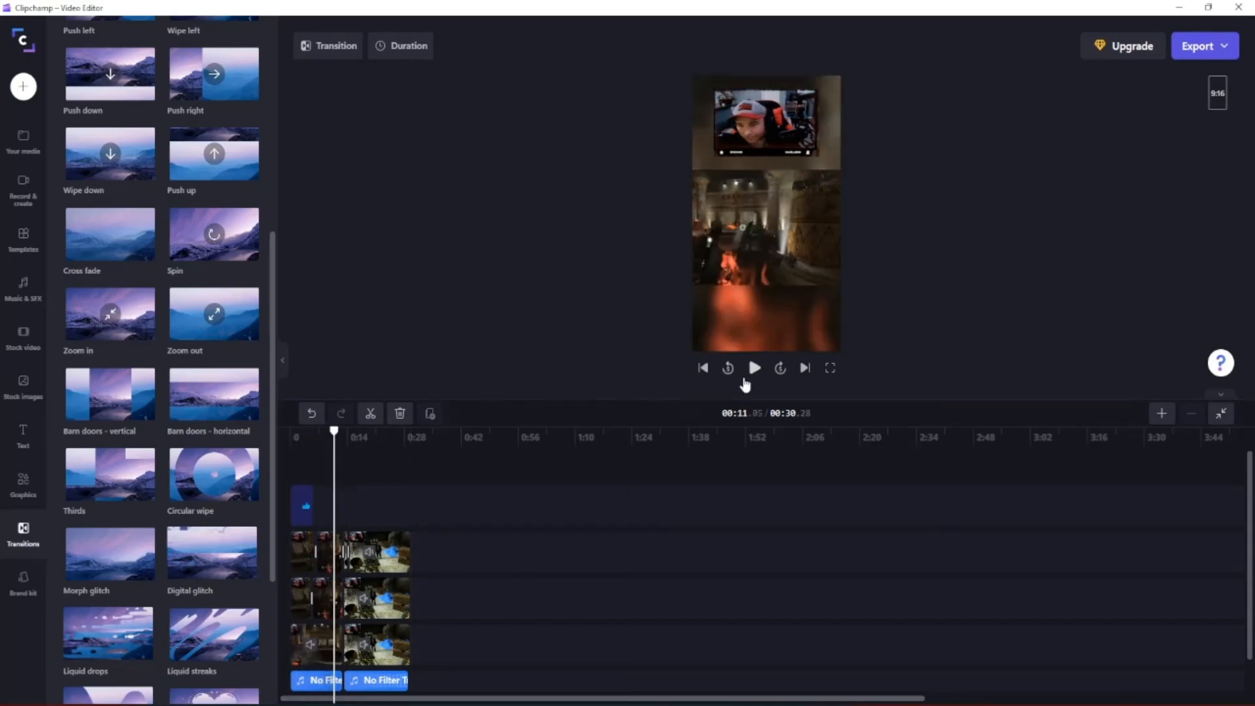
pyautogui.click(754, 373)
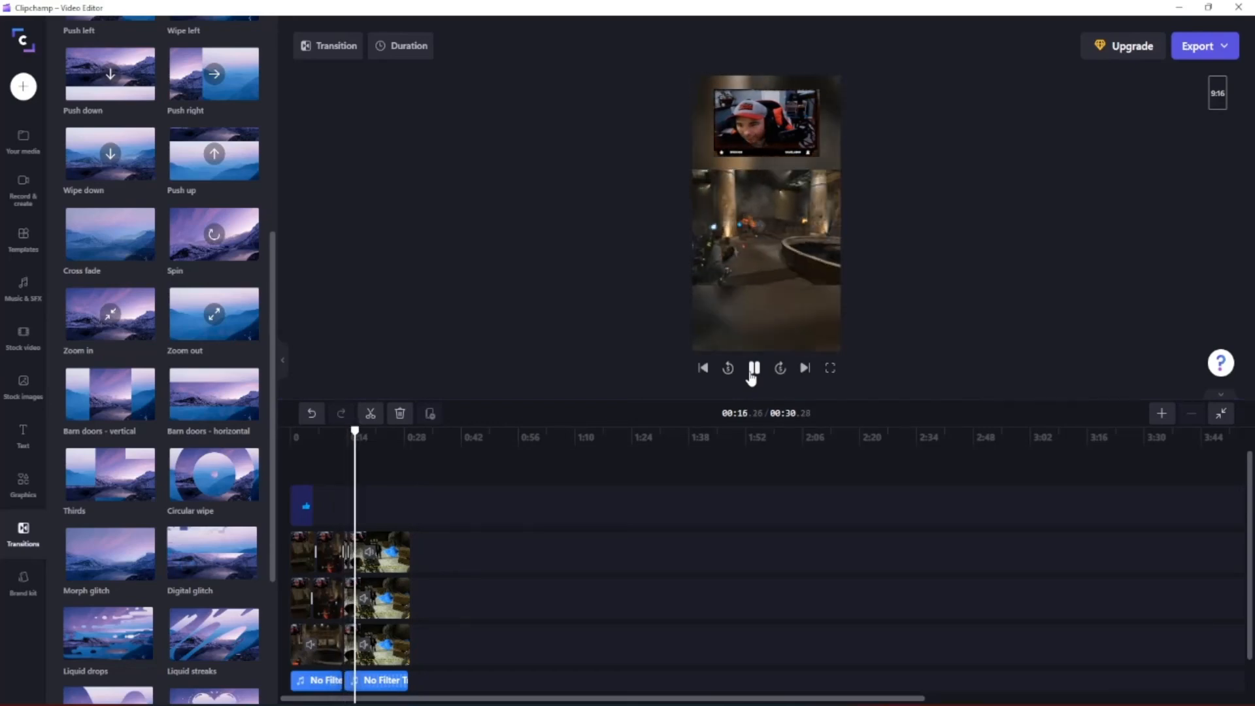
pyautogui.click(753, 373)
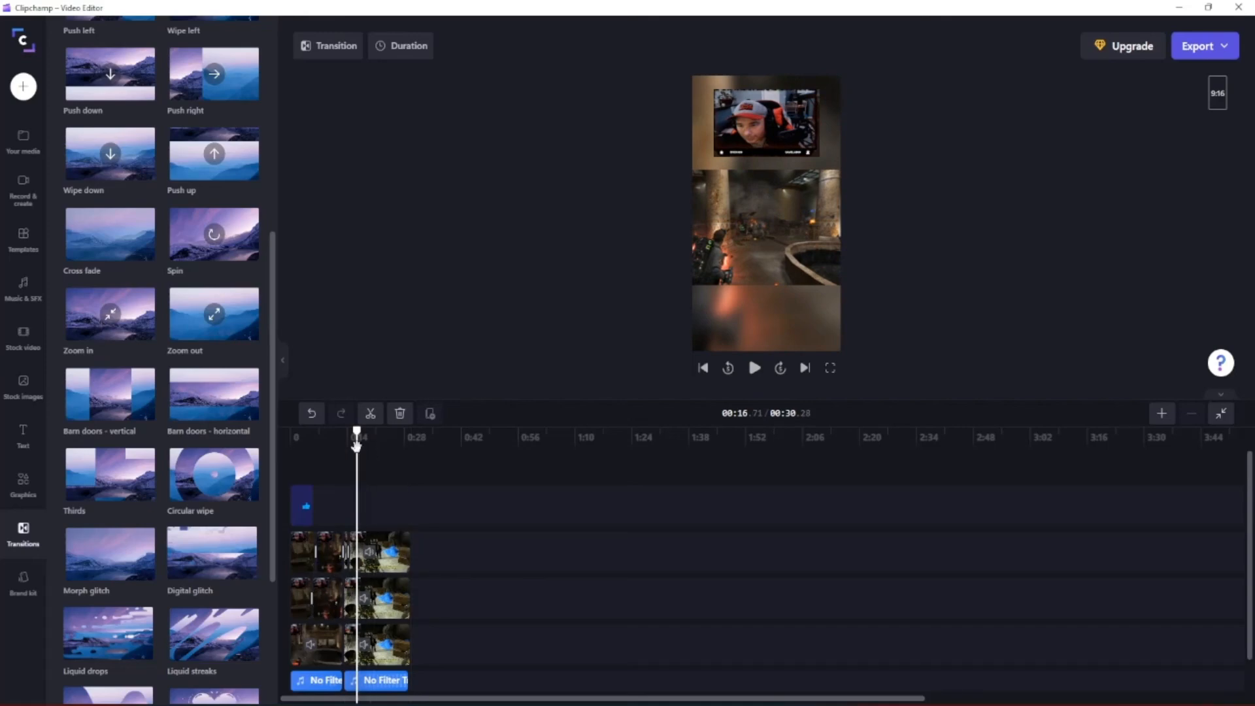
# Find the next cut point by playing the video onward and split the webcam clip at 20.54 seconds.
pyautogui.moveTo(361, 448); pyautogui.dragTo(361, 448)
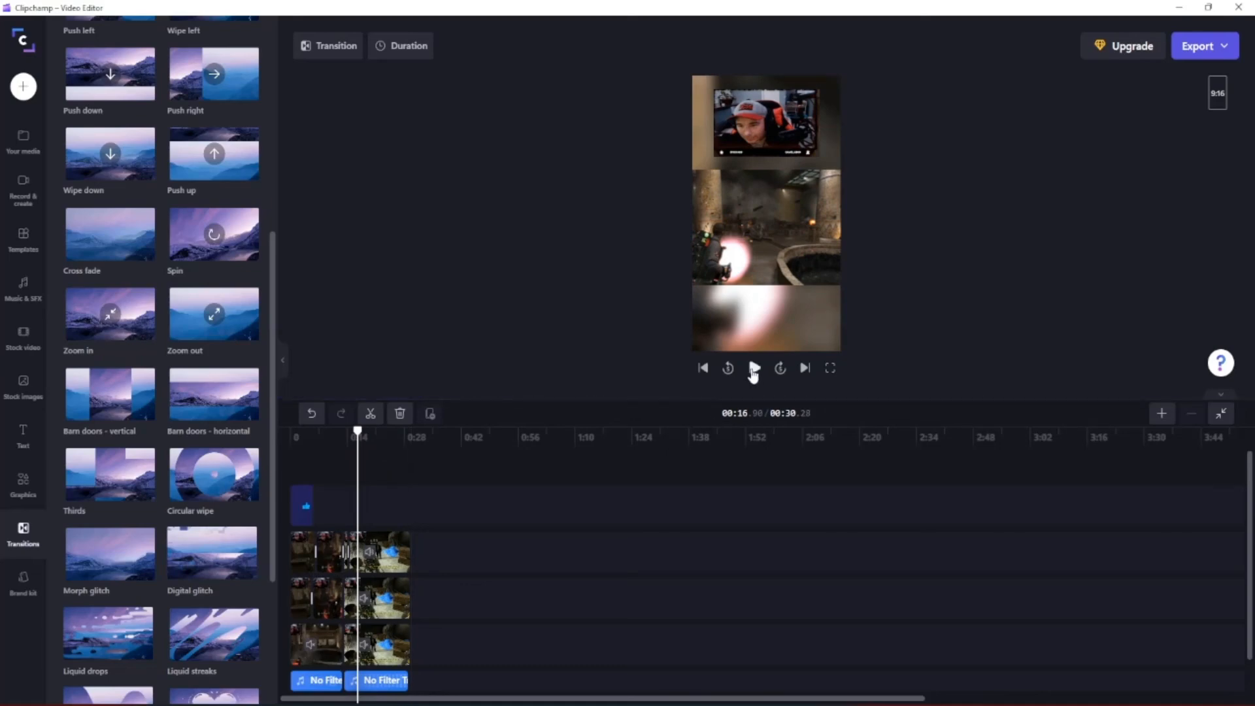
pyautogui.click(753, 370)
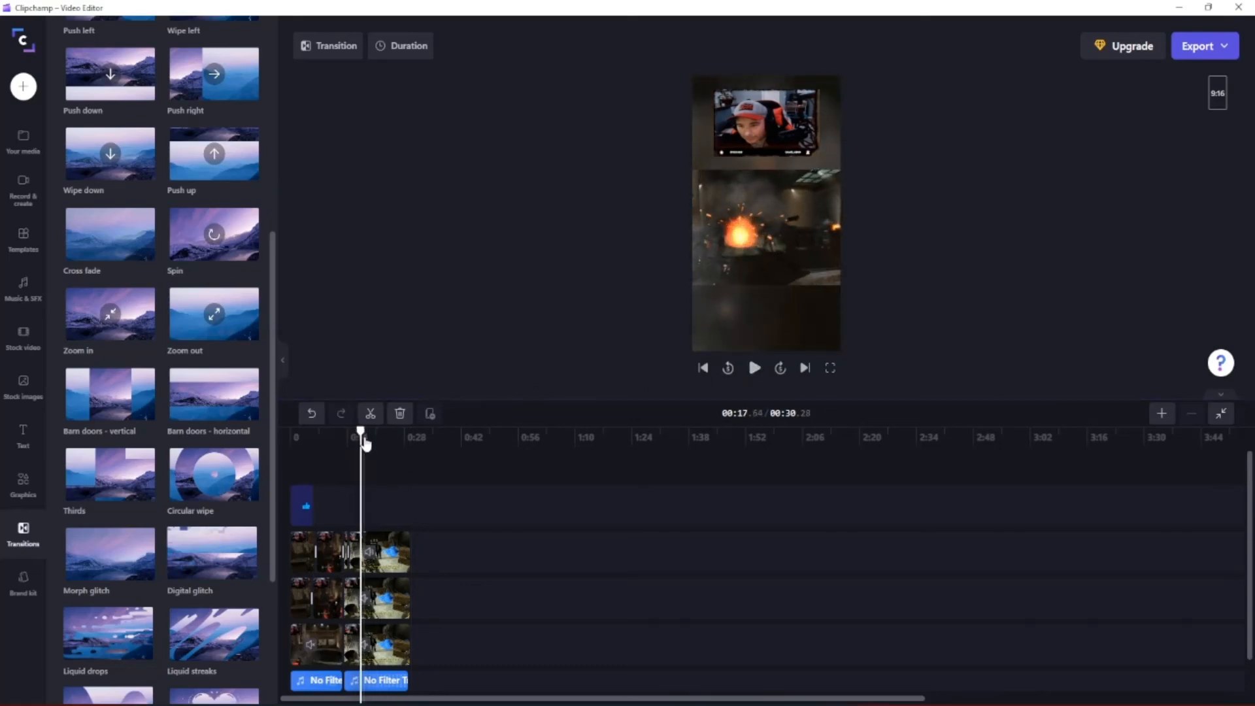
pyautogui.moveTo(360, 451); pyautogui.dragTo(359, 452)
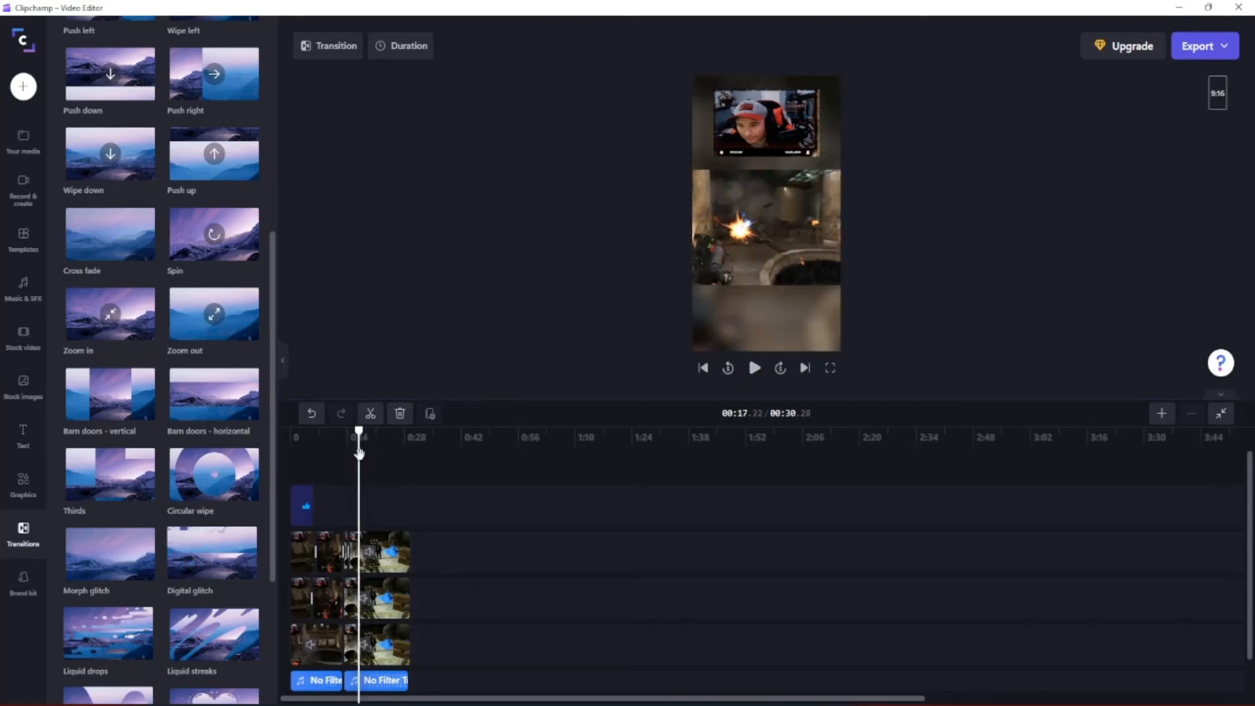
pyautogui.click(736, 137)
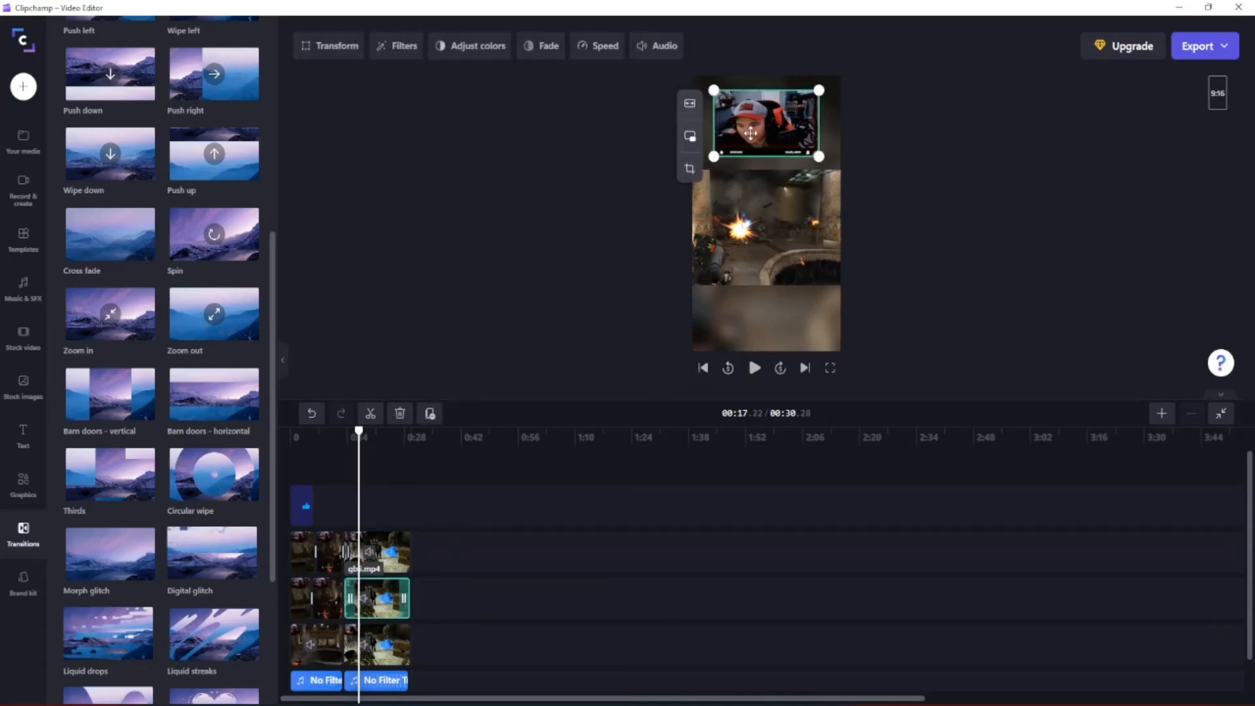
pyautogui.click(753, 370)
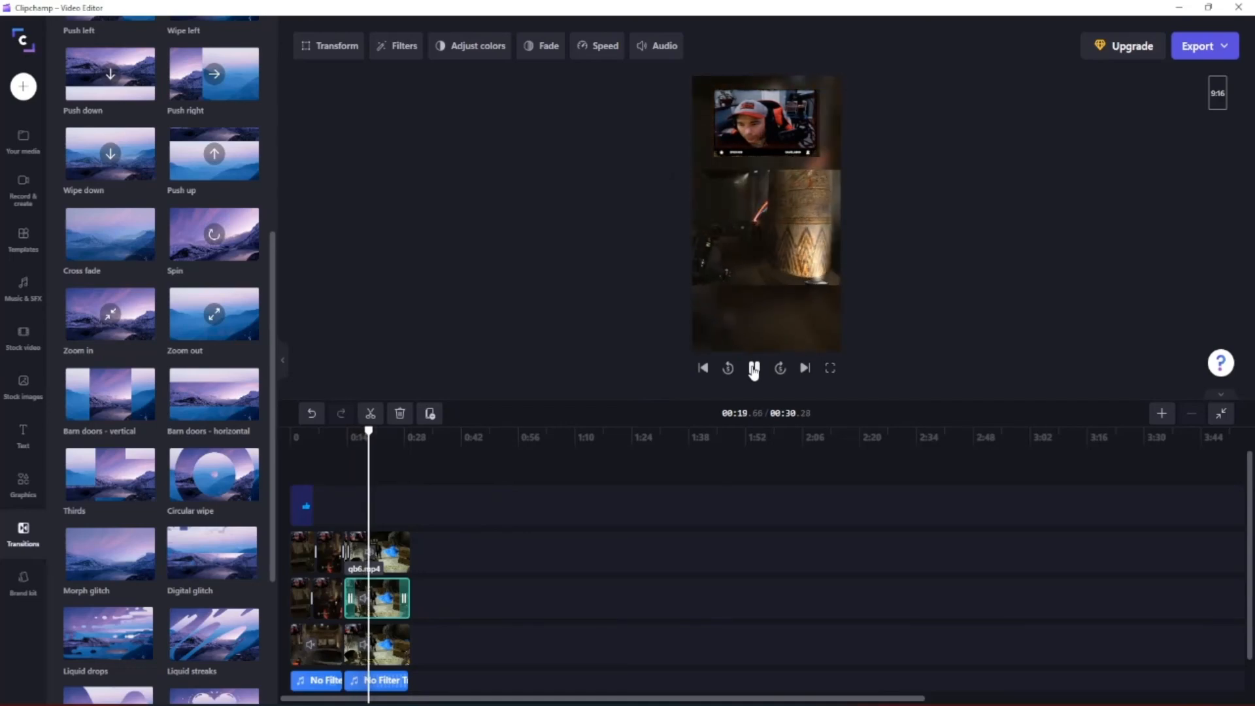
pyautogui.click(754, 370)
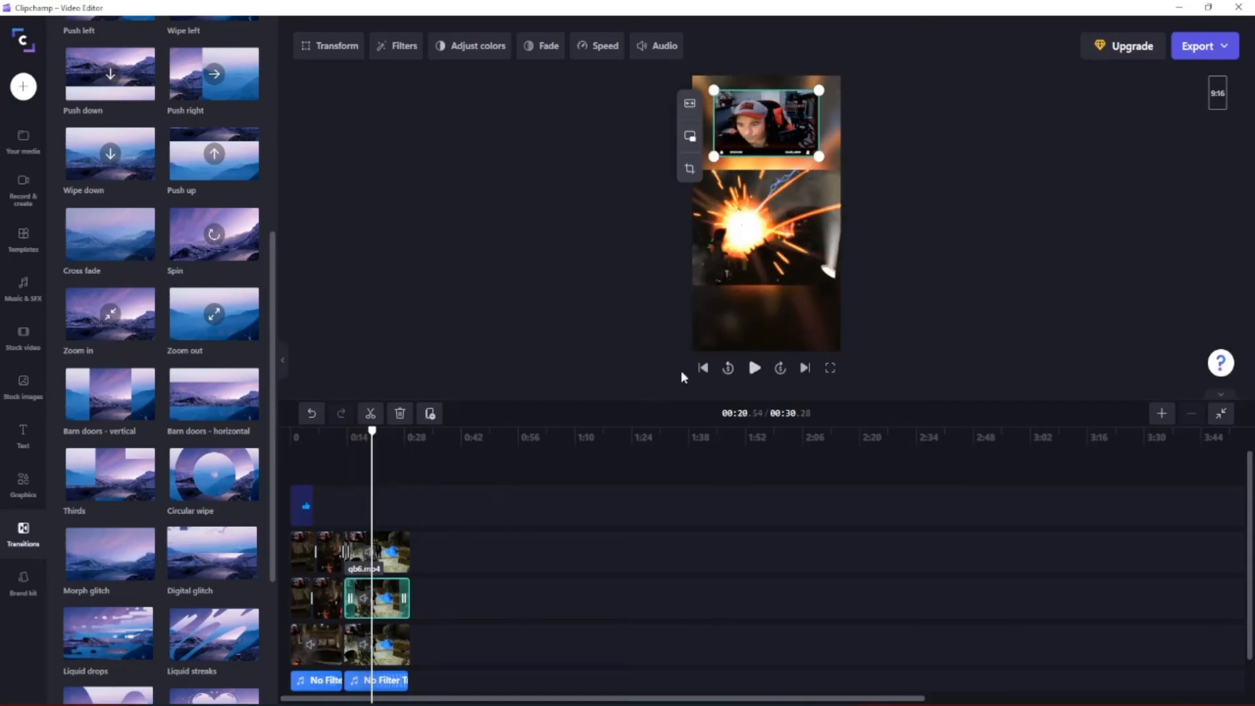
pyautogui.click(367, 416)
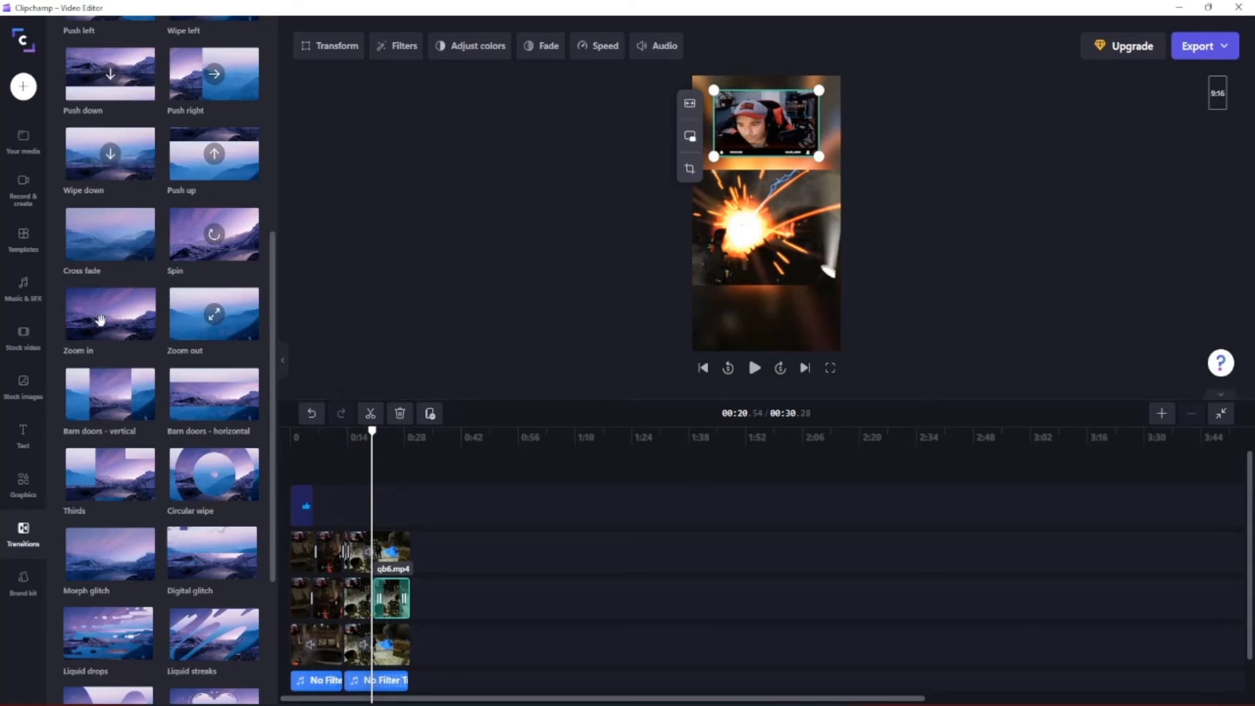
# Add the Zoom in transition at the webcam clip's 20.54-second split and play the video from the start to about 25 seconds.
pyautogui.moveTo(109, 317); pyautogui.dragTo(371, 598)
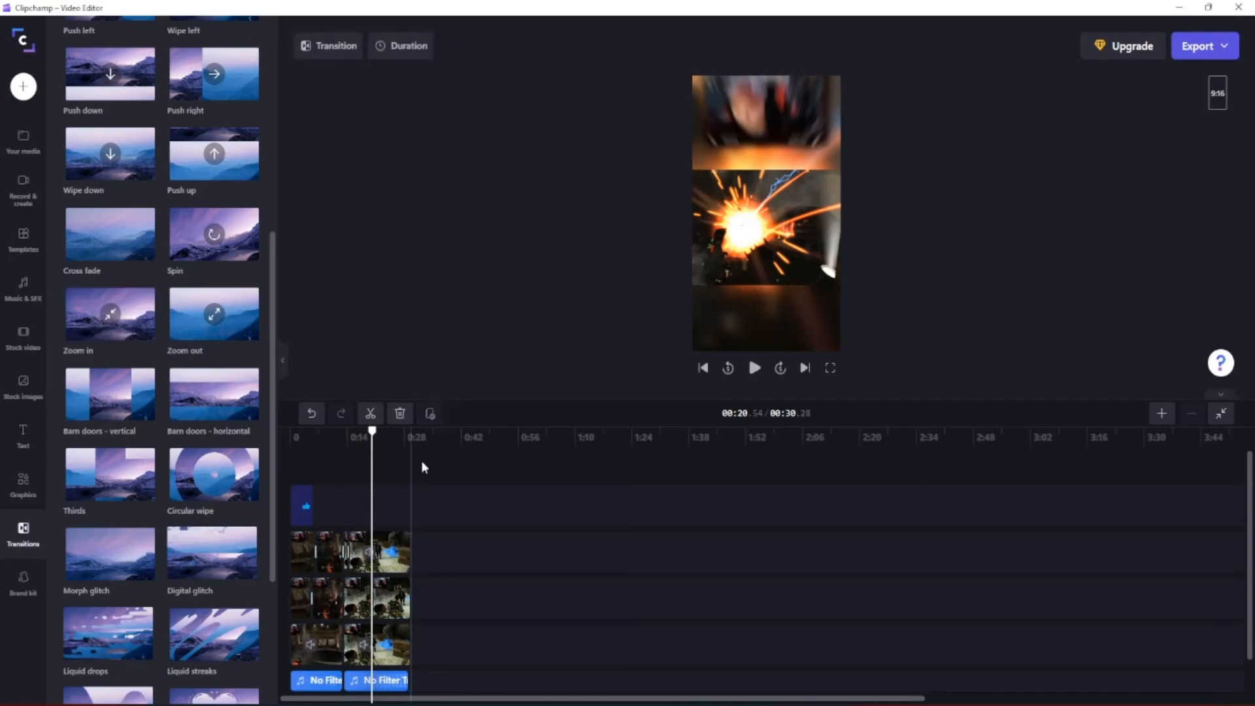
pyautogui.click(361, 434)
pyautogui.moveTo(359, 434); pyautogui.dragTo(271, 442)
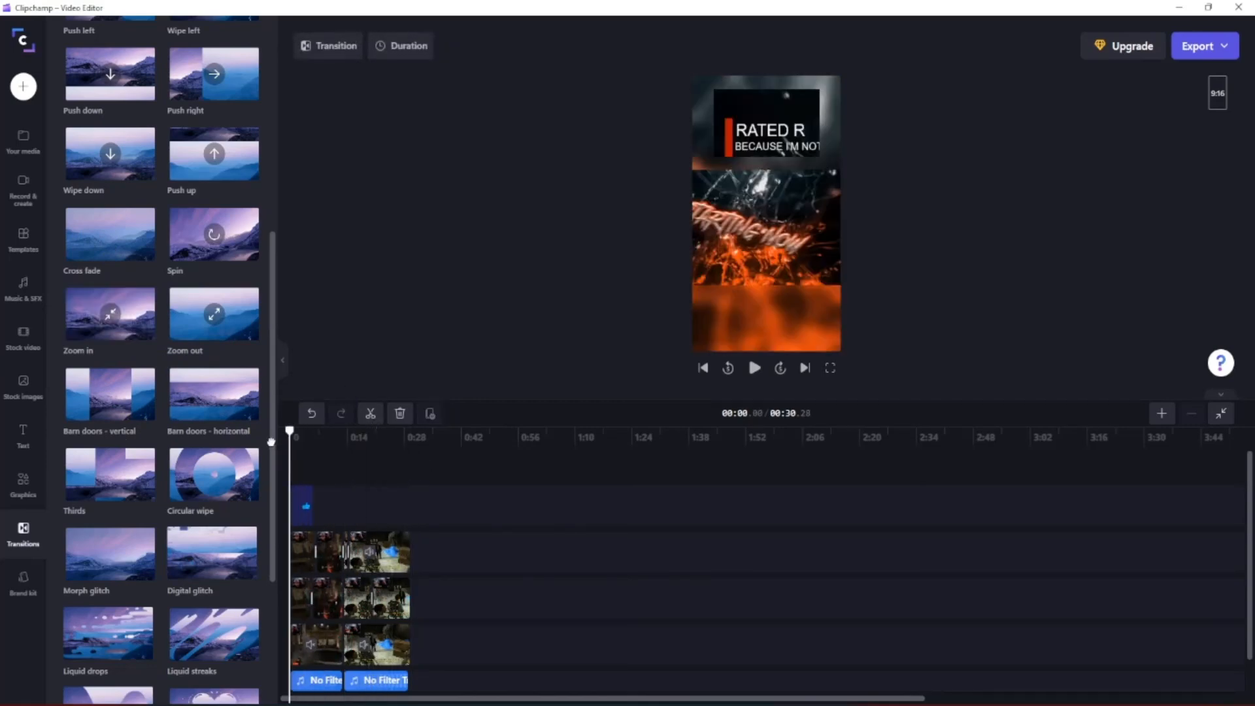
pyautogui.click(754, 369)
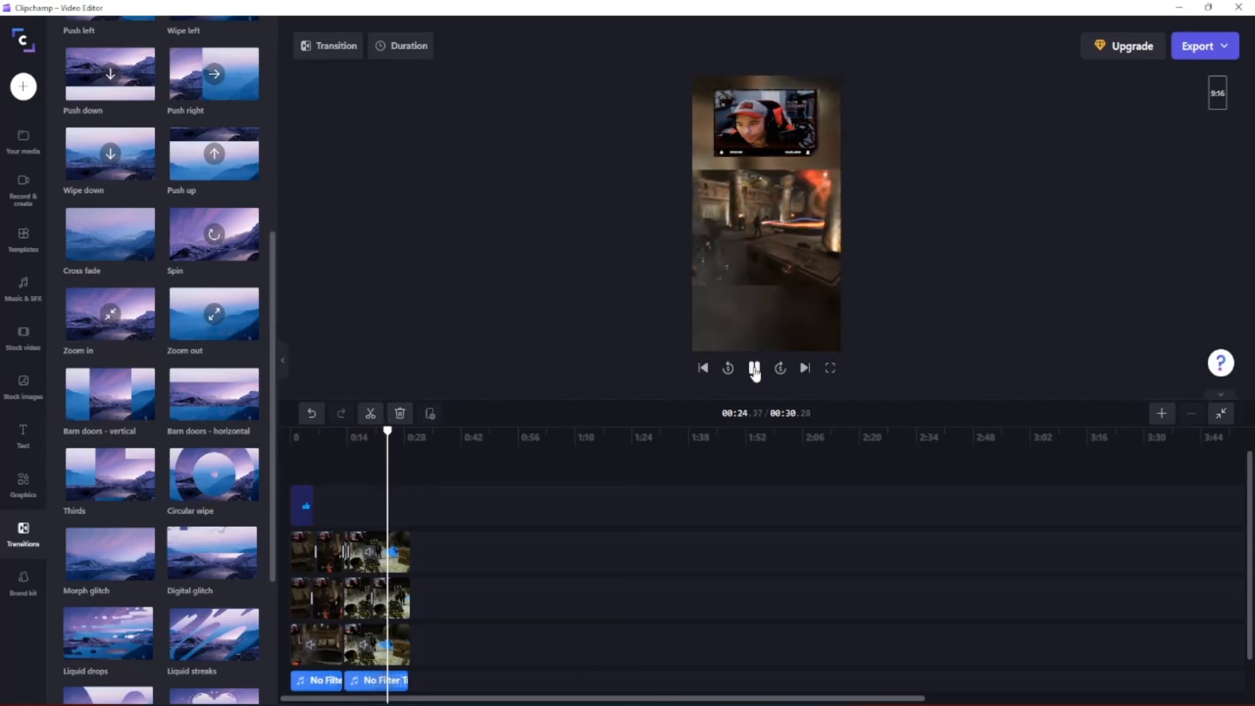
pyautogui.click(754, 370)
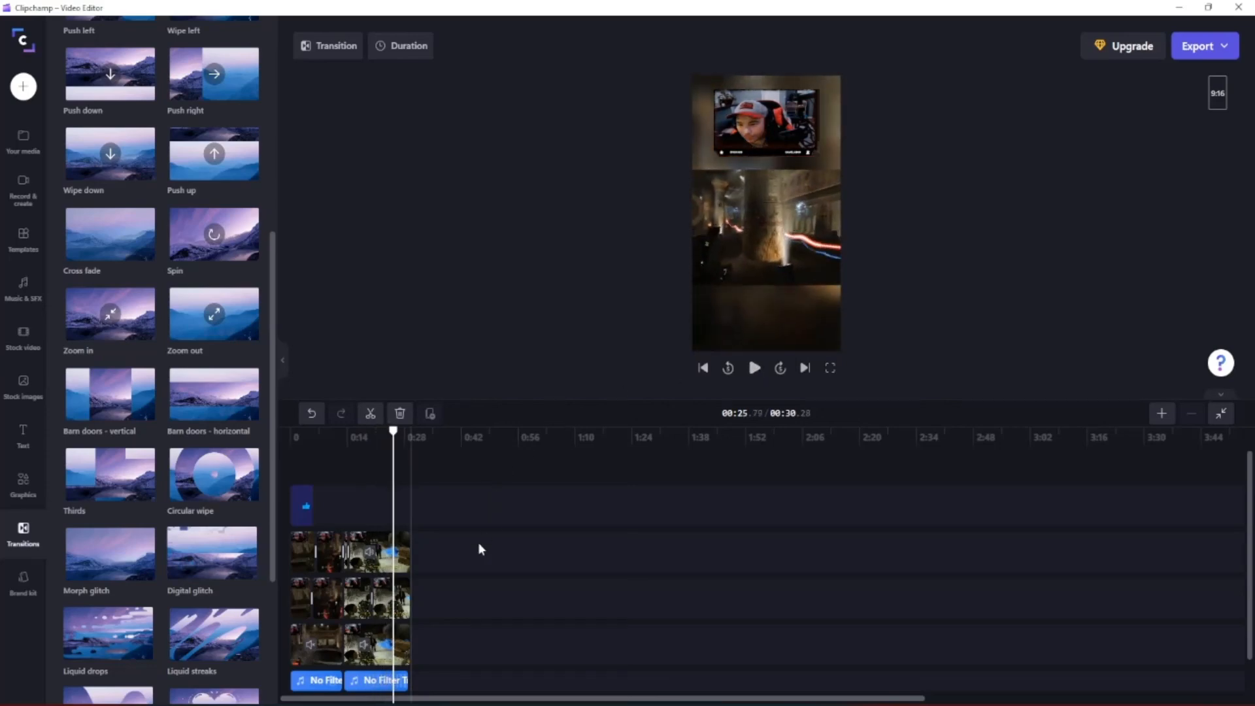
# Open the volume setting of the second No Filter Trap music clip.
pyautogui.click(369, 682)
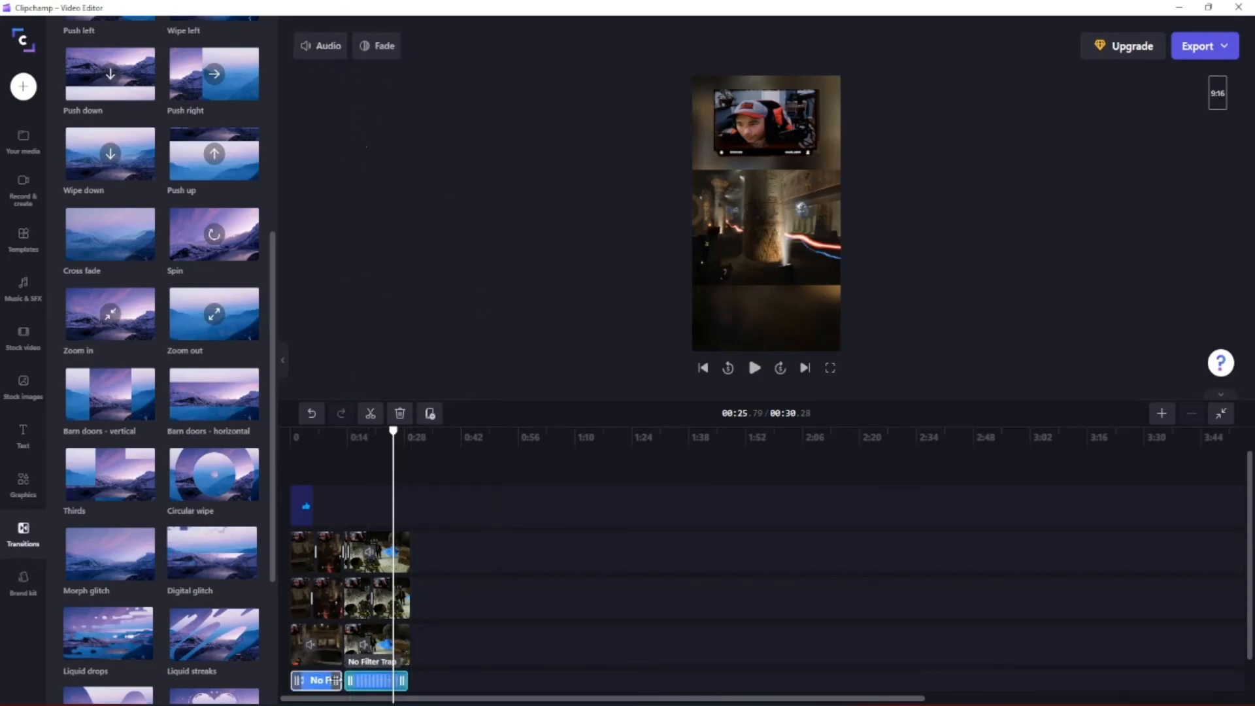
pyautogui.click(319, 52)
pyautogui.click(321, 49)
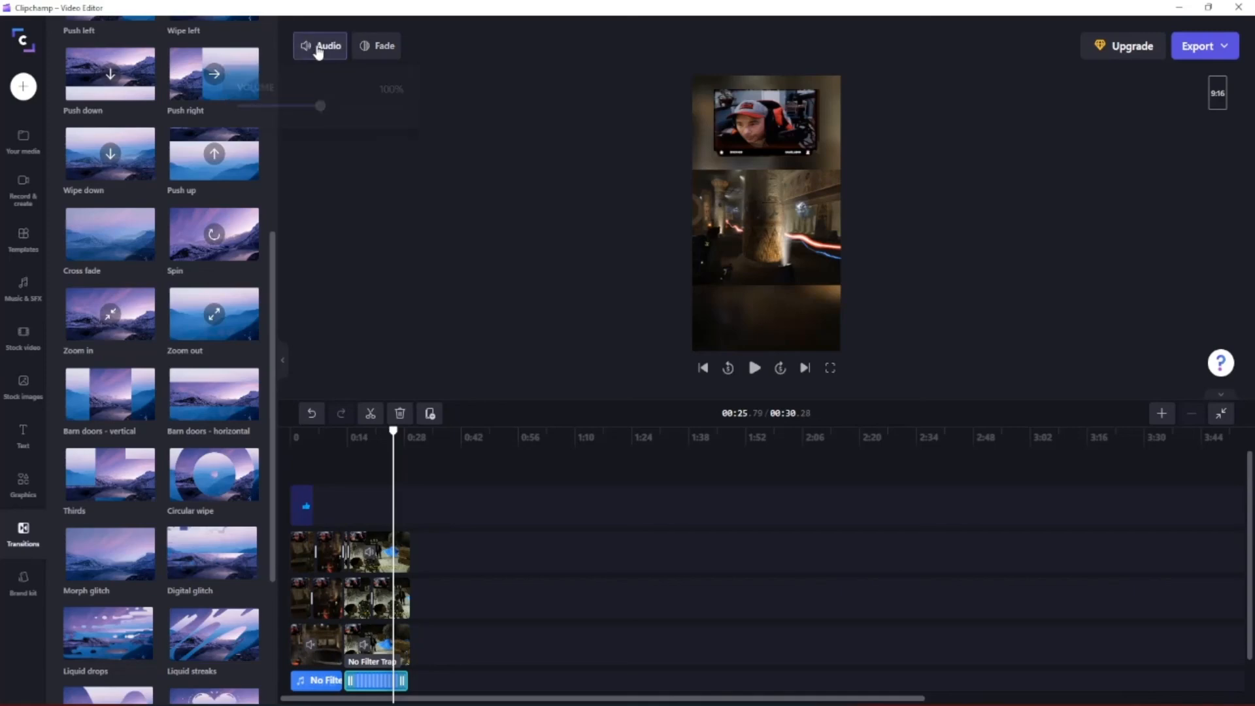